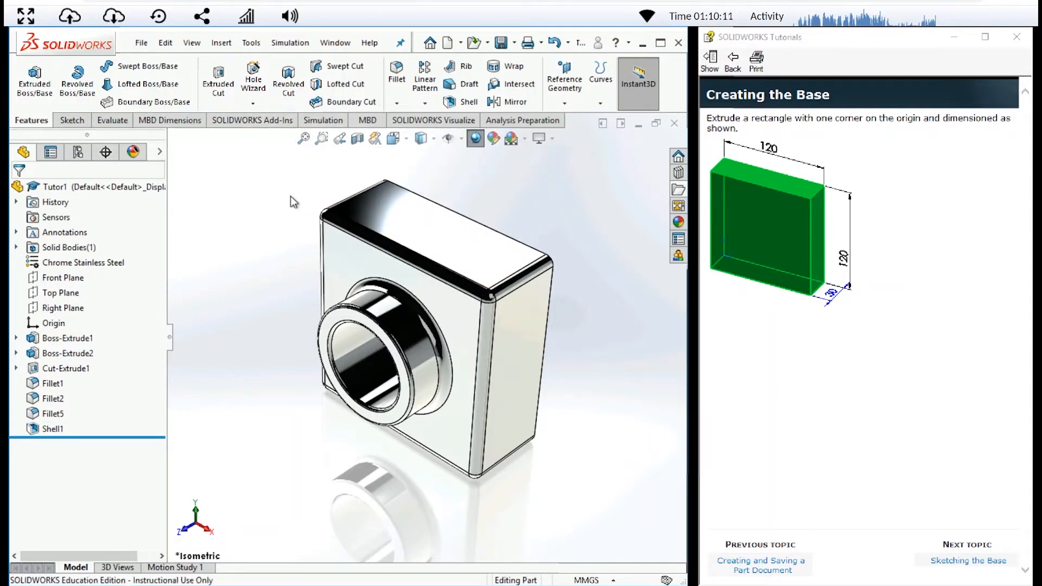
{"action": "key", "text": "space"}
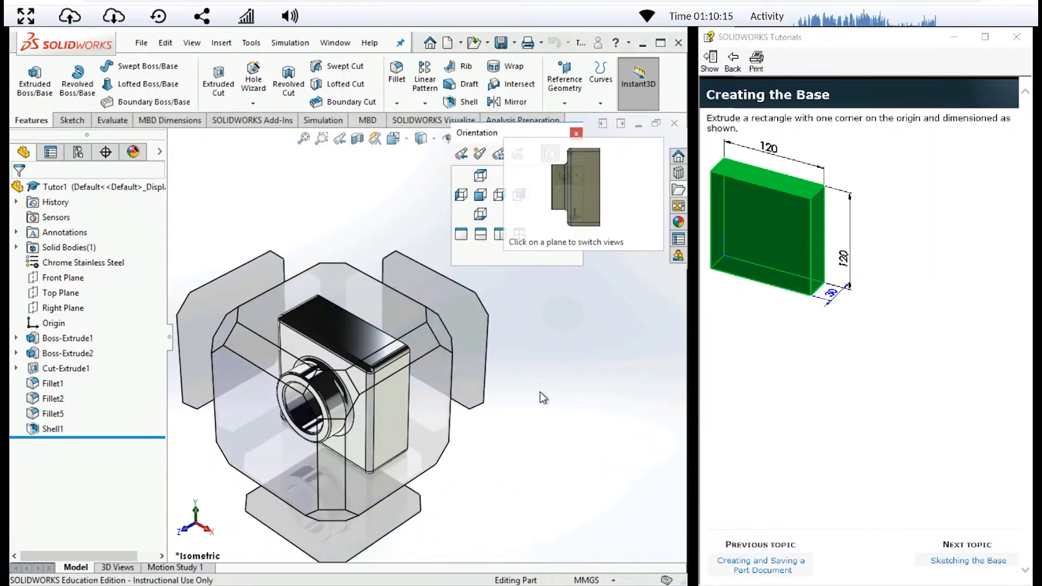
{"action": "left_click", "coordinate": [578, 135]}
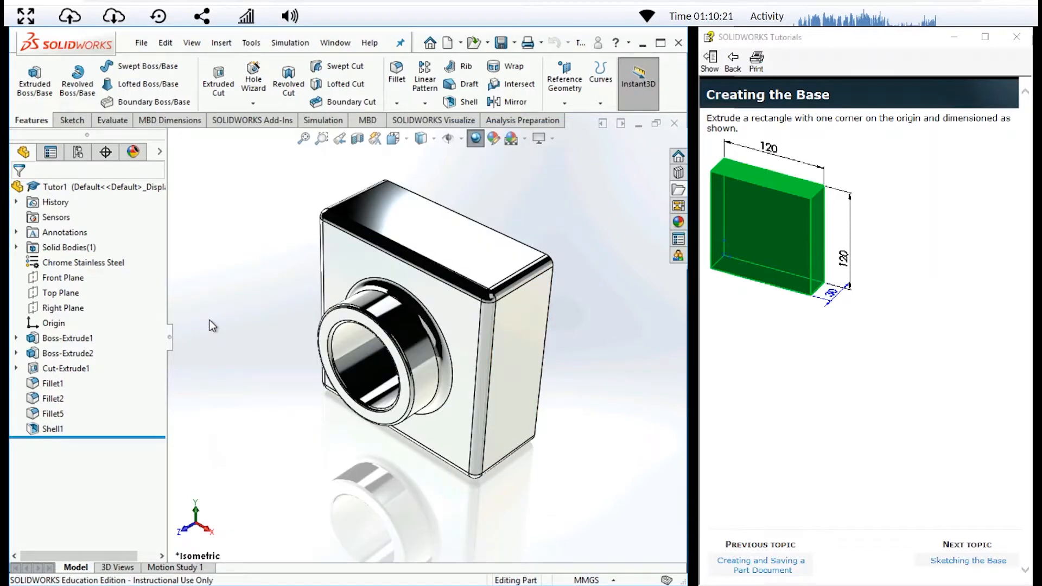
- Create a new part document
{"action": "left_click", "coordinate": [142, 45]}
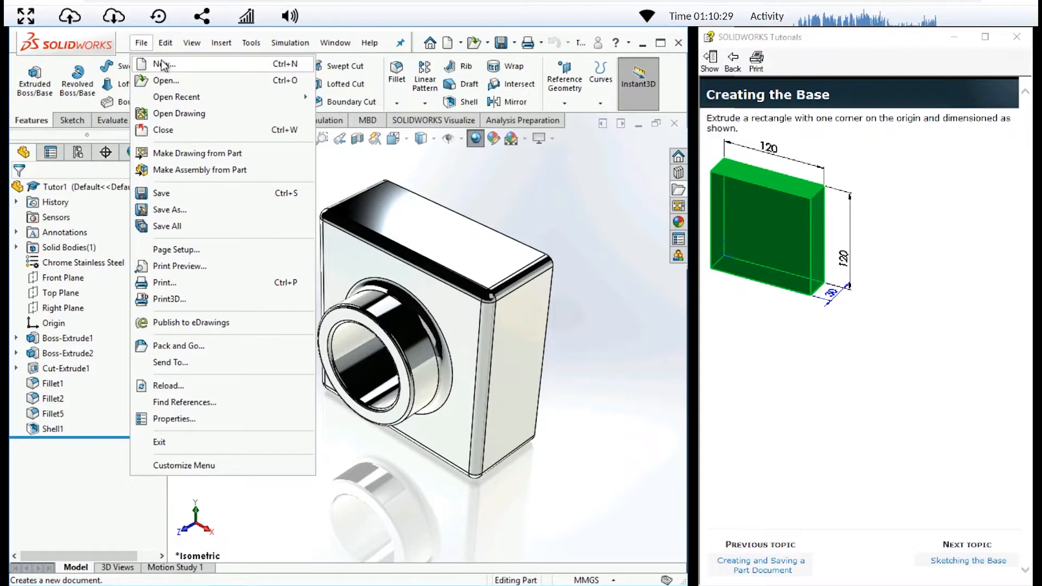
{"action": "left_click", "coordinate": [162, 63]}
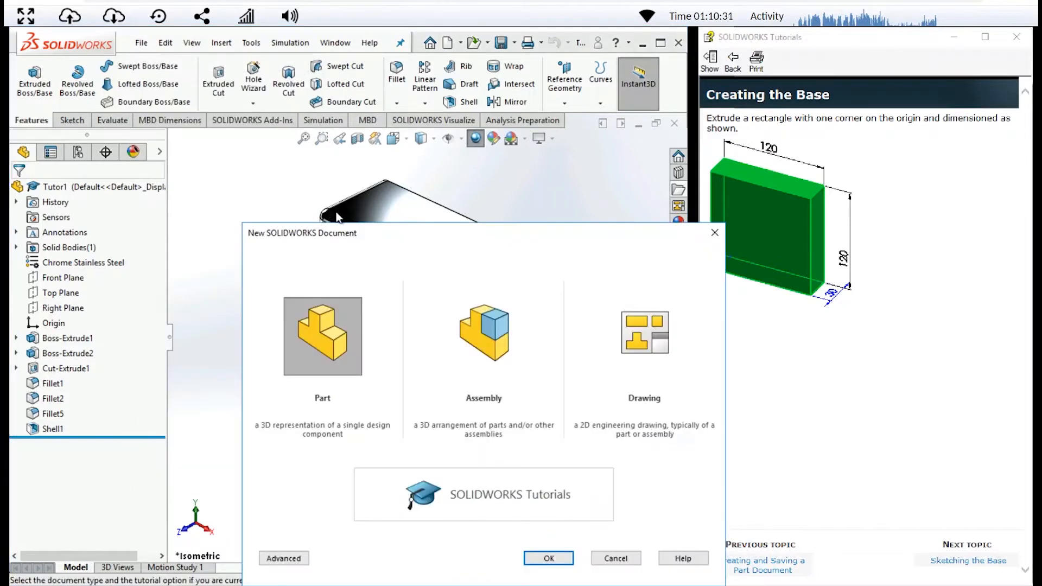
{"action": "left_click_drag", "start_coordinate": [450, 231], "coordinate": [378, 171]}
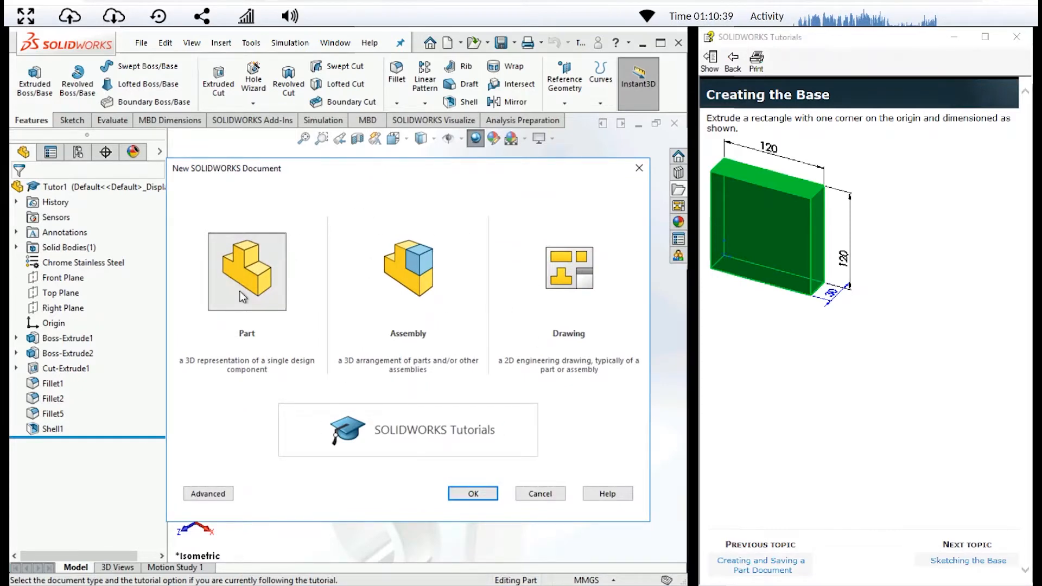
{"action": "left_click", "coordinate": [484, 498]}
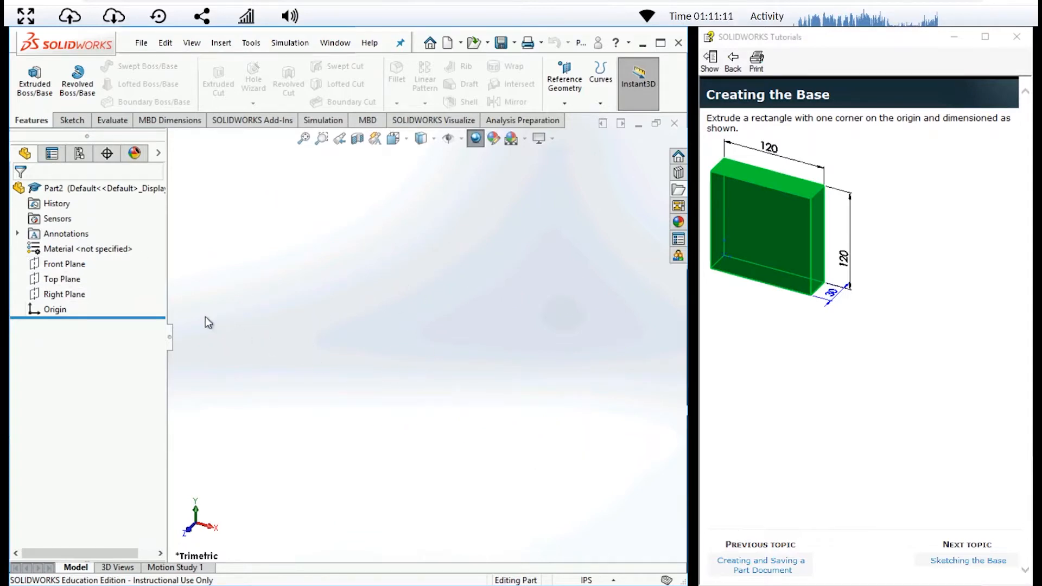
{"action": "left_click", "coordinate": [79, 265]}
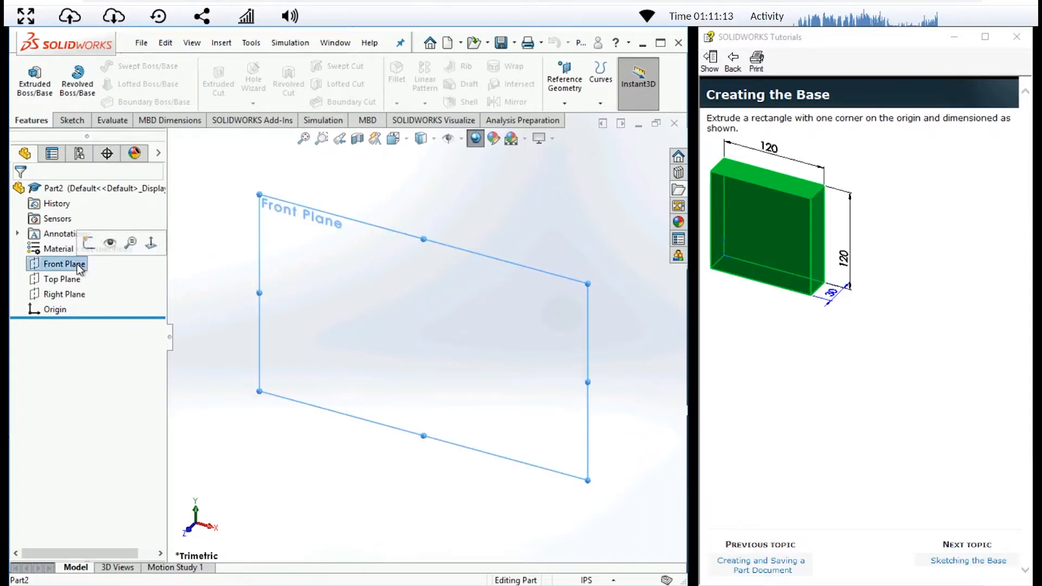
{"action": "left_click", "coordinate": [65, 121]}
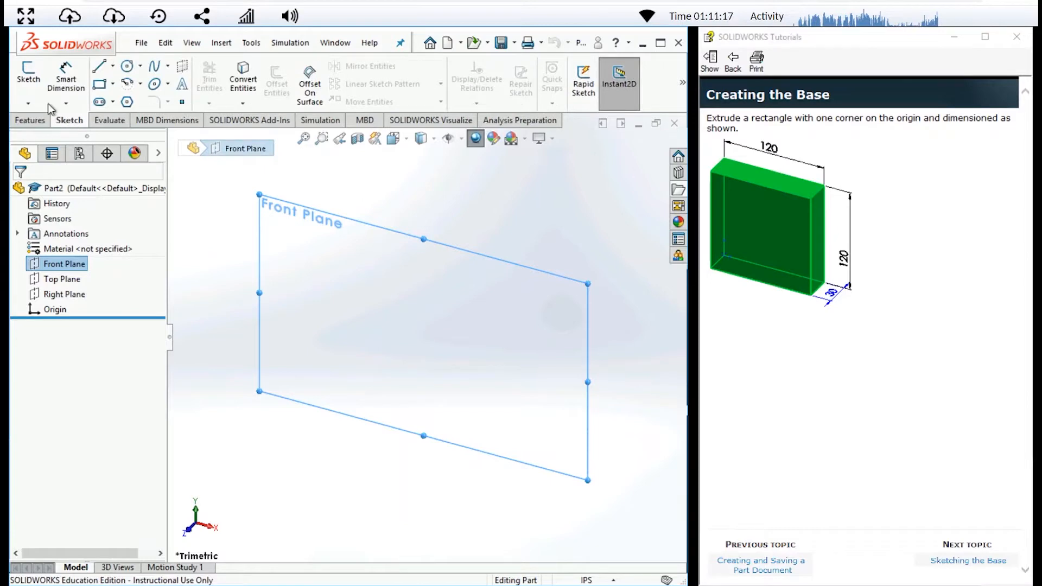
{"action": "left_click", "coordinate": [30, 80]}
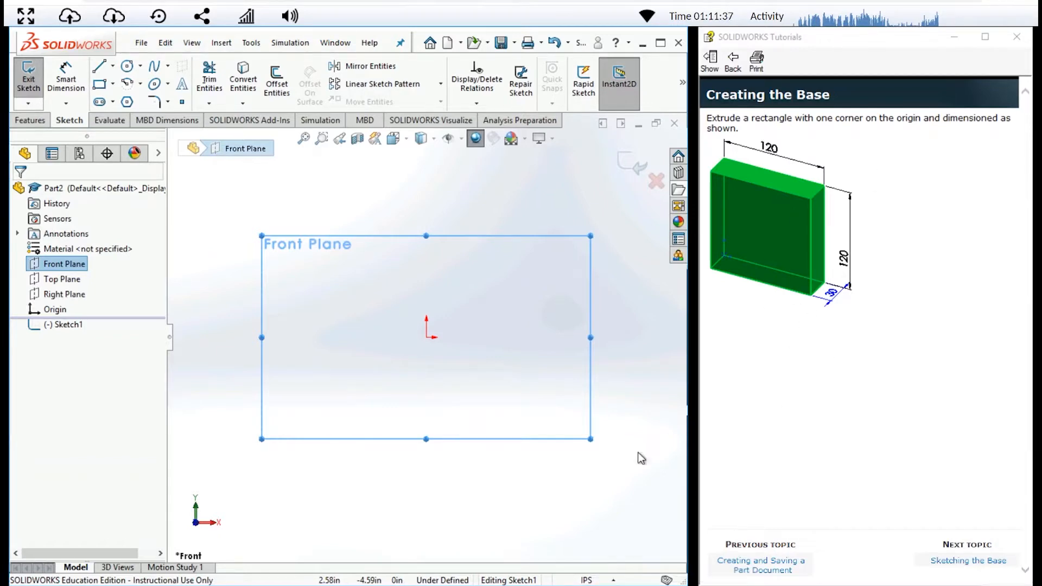
- Set the document's unit system to MMGS (millimeter, gram, second)
{"action": "left_click", "coordinate": [603, 580]}
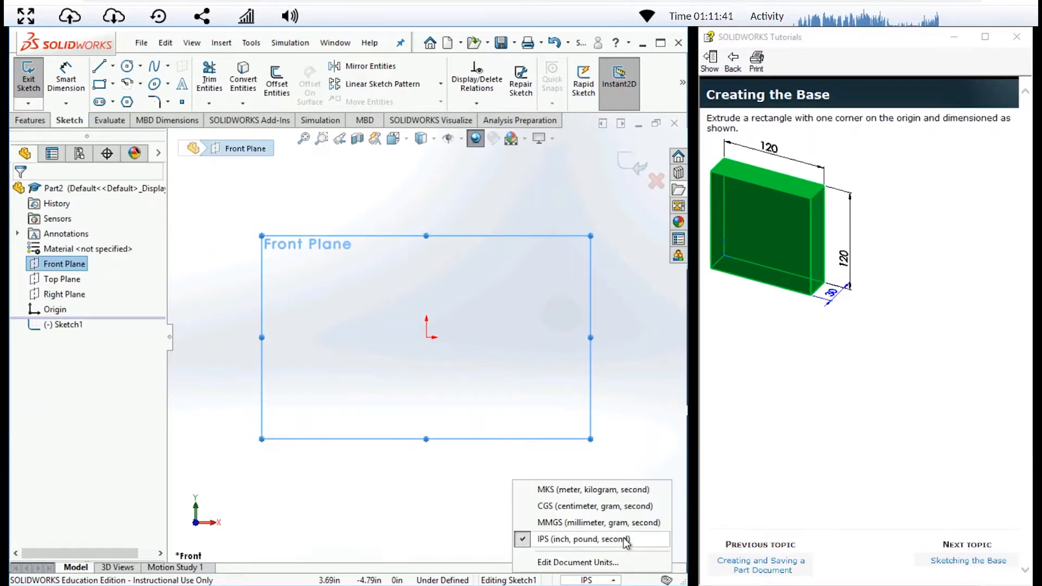
{"action": "left_click", "coordinate": [565, 524]}
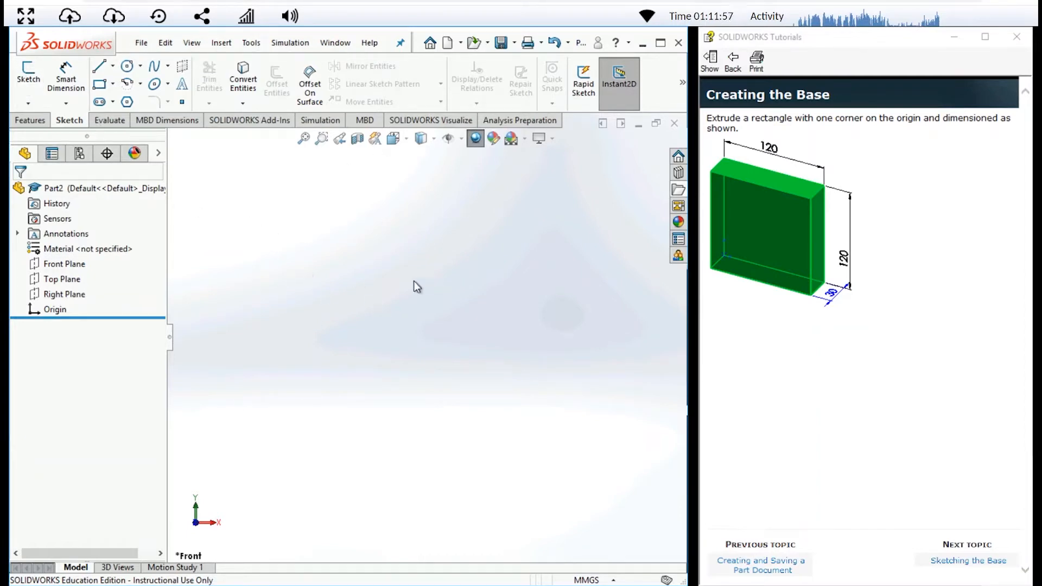
- Start a sketch on the Front Plane and draw a corner rectangle from the origin, about 75 mm wide and 72 mm high
{"action": "left_click", "coordinate": [77, 265]}
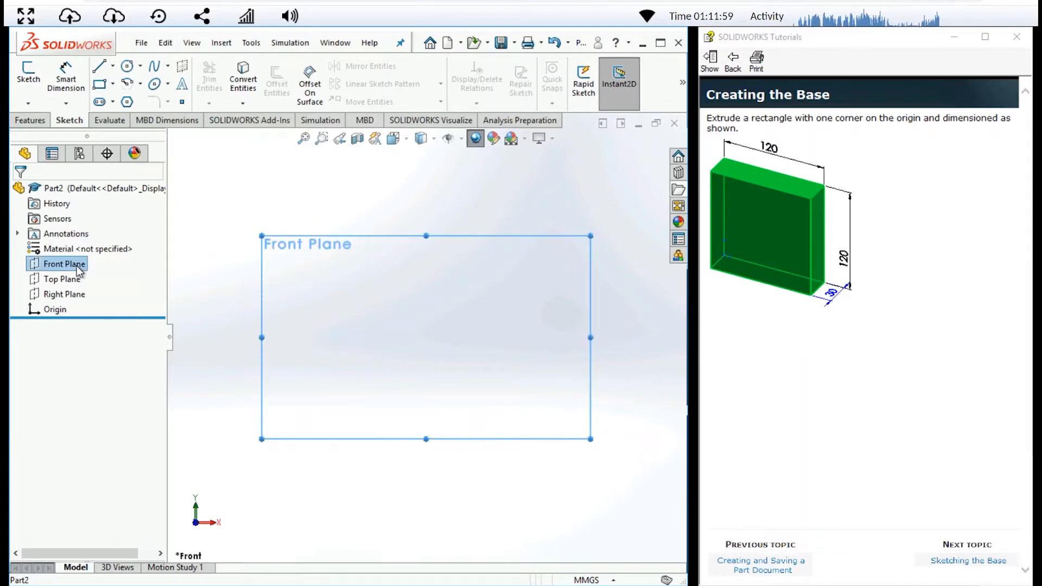
{"action": "left_click", "coordinate": [28, 76]}
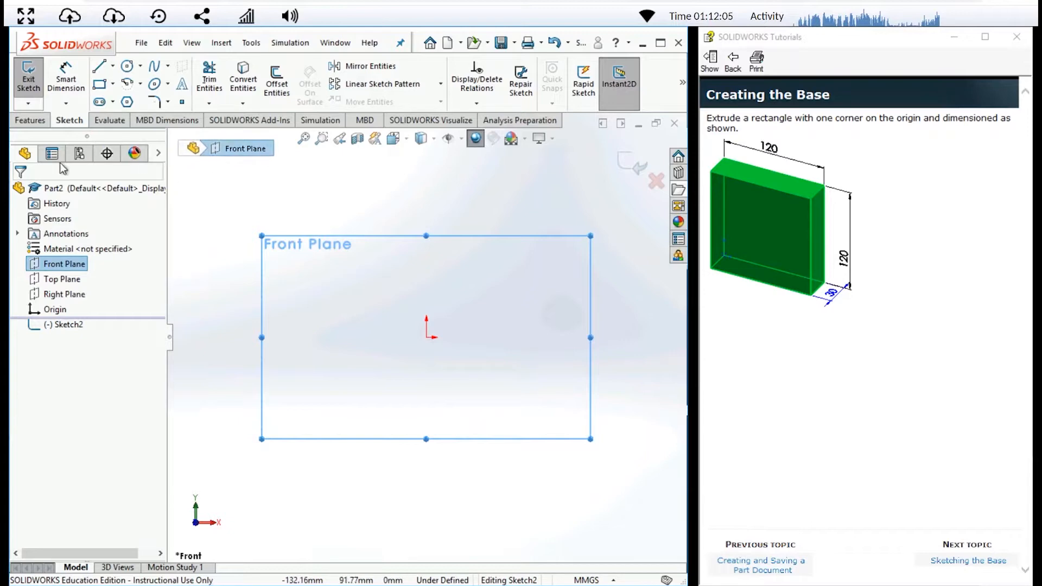
{"action": "left_click", "coordinate": [105, 87]}
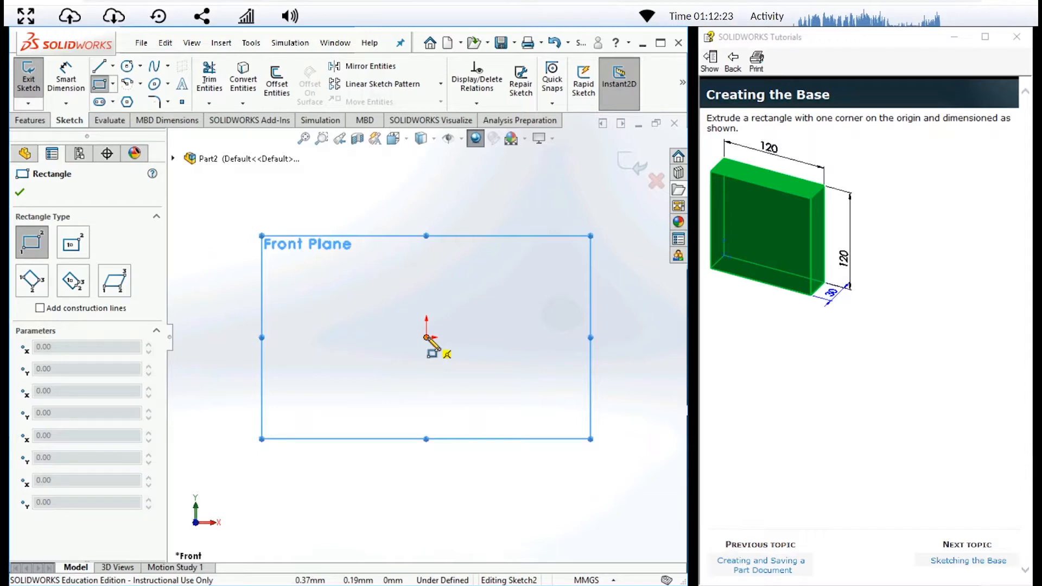
{"action": "left_click", "coordinate": [427, 337]}
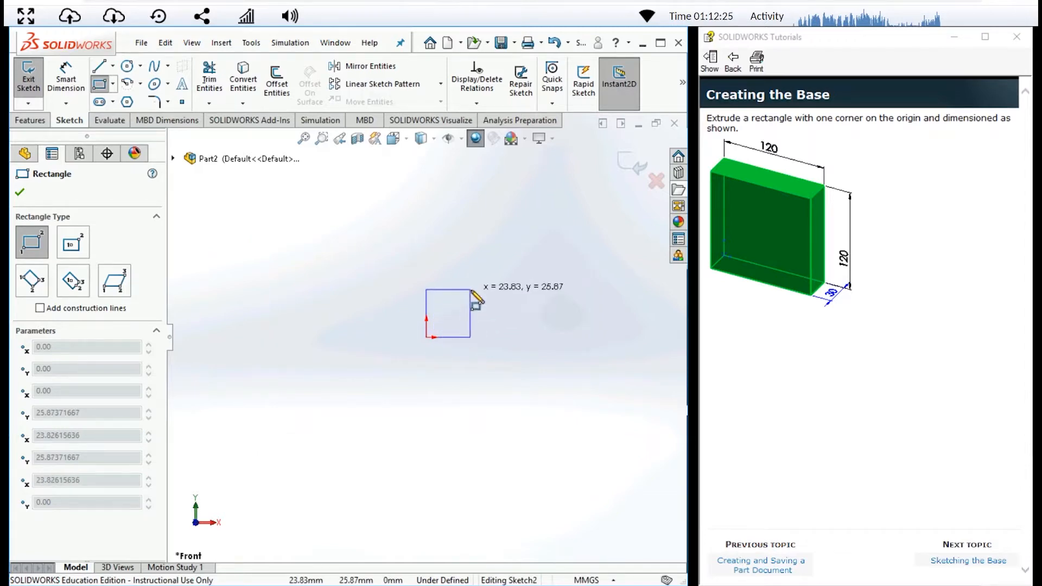
{"action": "left_click", "coordinate": [565, 204]}
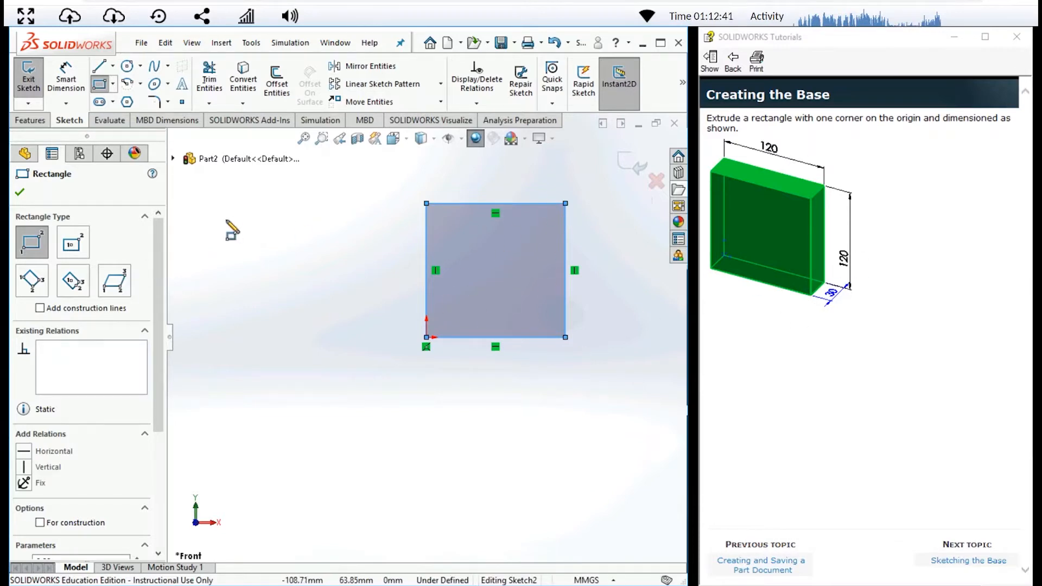
{"action": "left_click", "coordinate": [19, 193]}
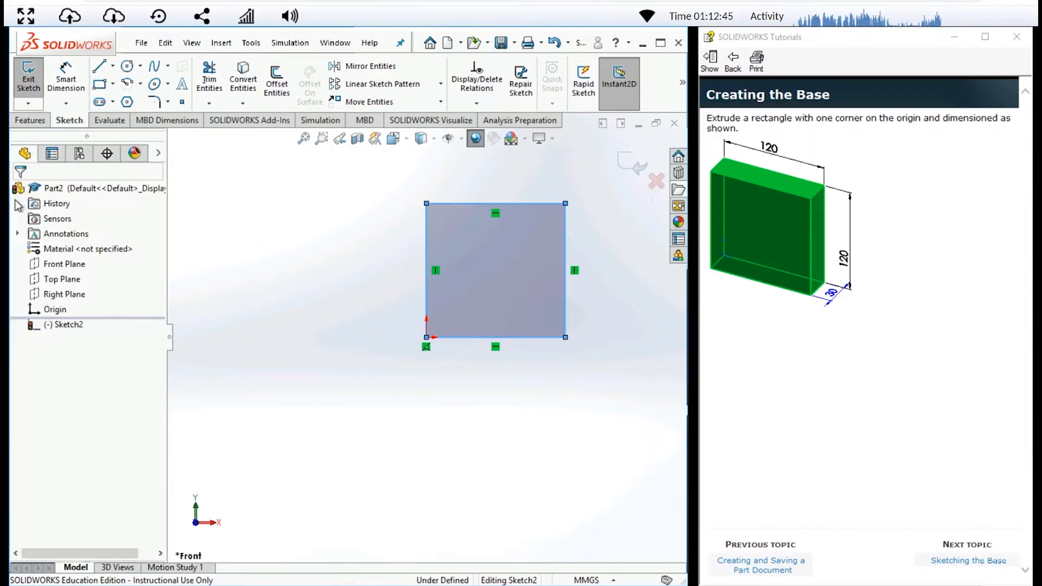
{"action": "left_click", "coordinate": [68, 84]}
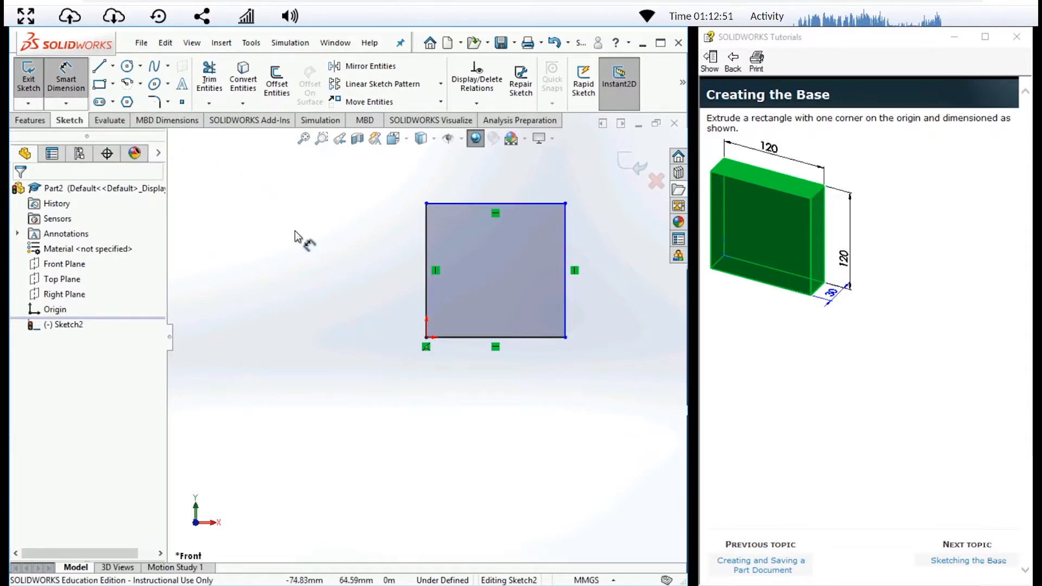
{"action": "left_click", "coordinate": [510, 203]}
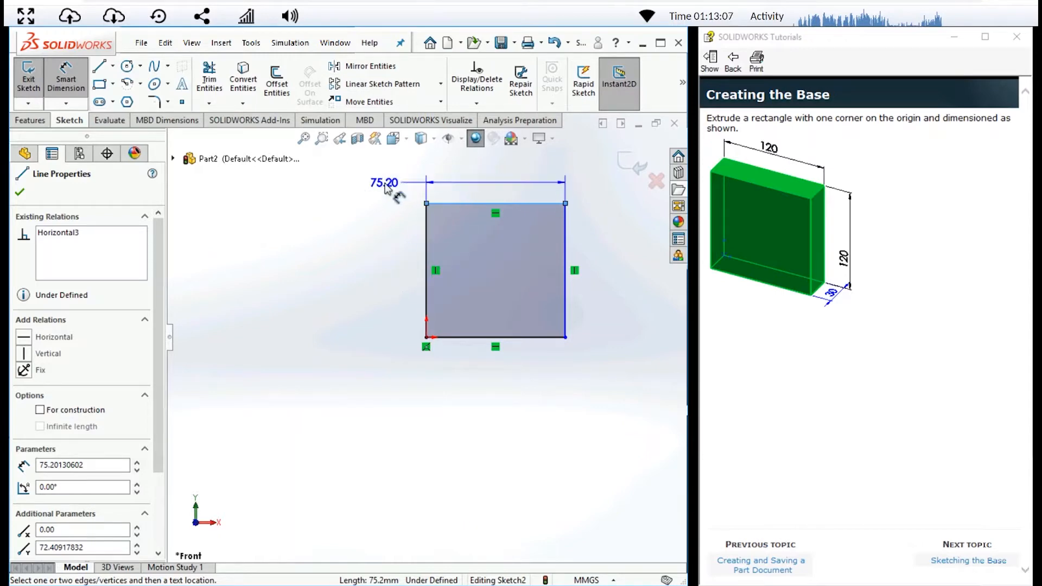
{"action": "key", "text": "Escape"}
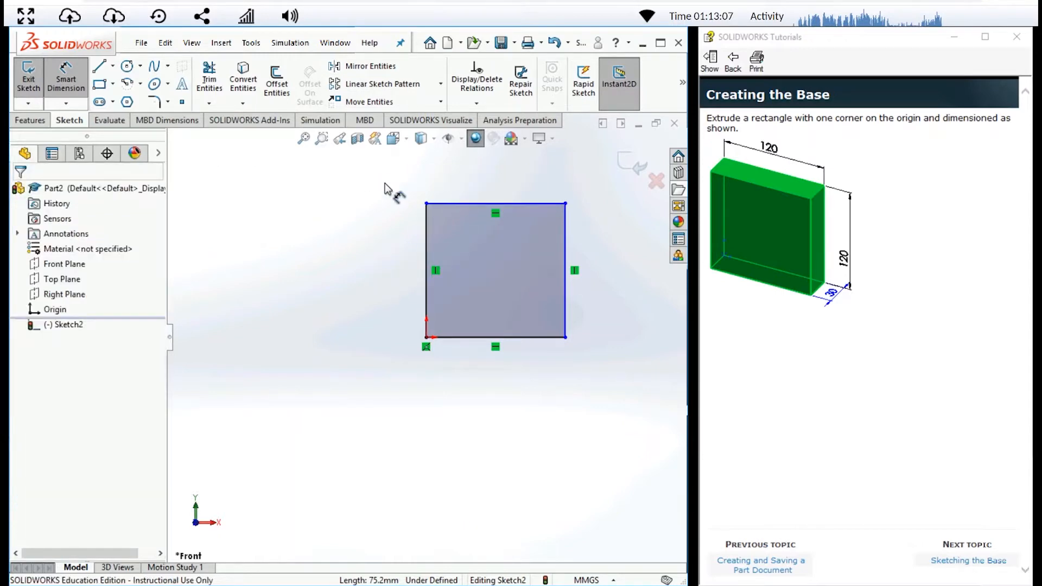
- Dimension the rectangle's upper horizontal edge with Smart Dimension and set its length to 120 mm
{"action": "left_click", "coordinate": [80, 90]}
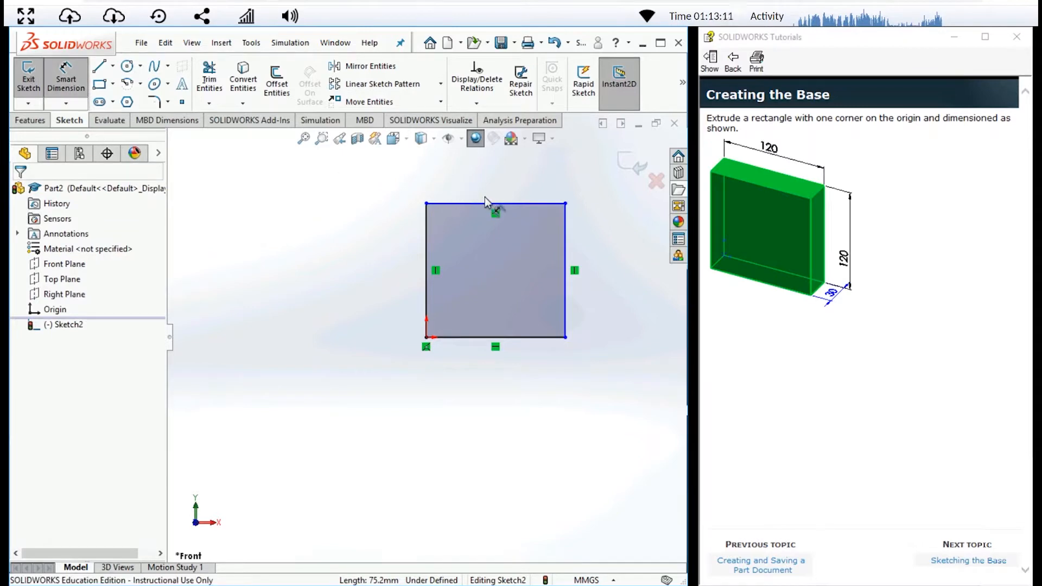
{"action": "left_click", "coordinate": [519, 206]}
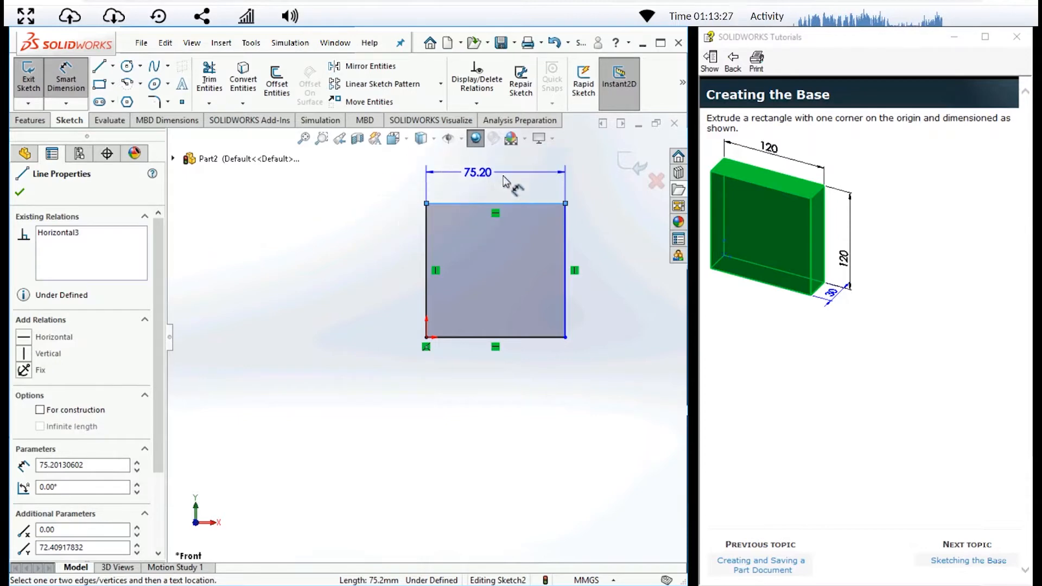
{"action": "left_click", "coordinate": [494, 181]}
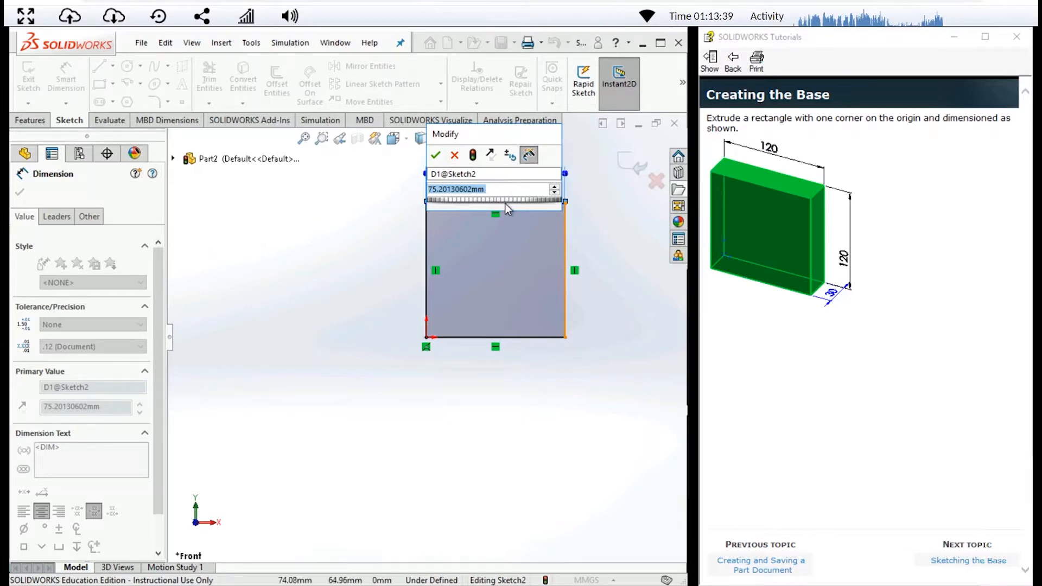
{"action": "type", "text": "120"}
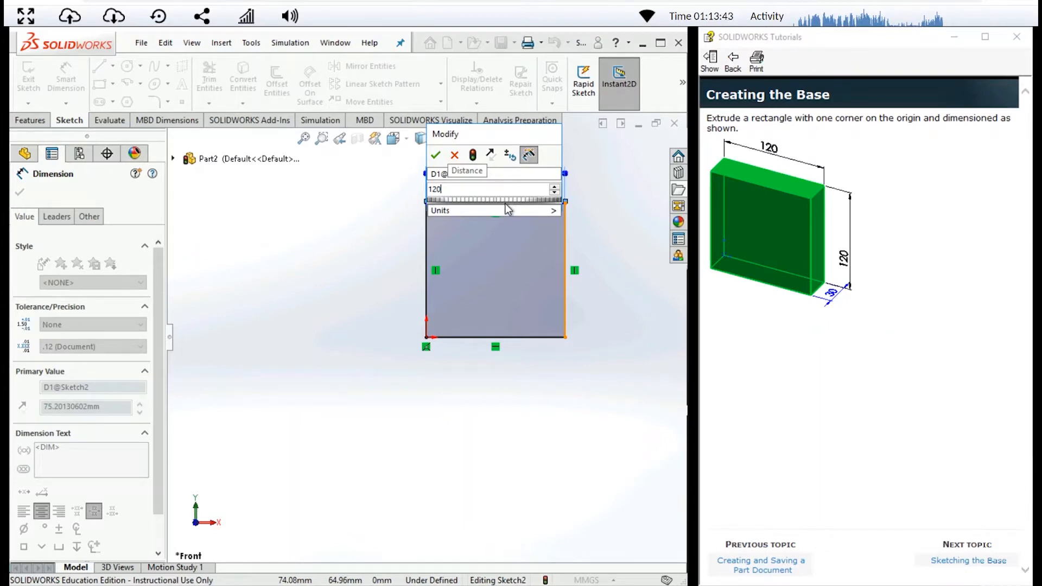
{"action": "left_click", "coordinate": [505, 206]}
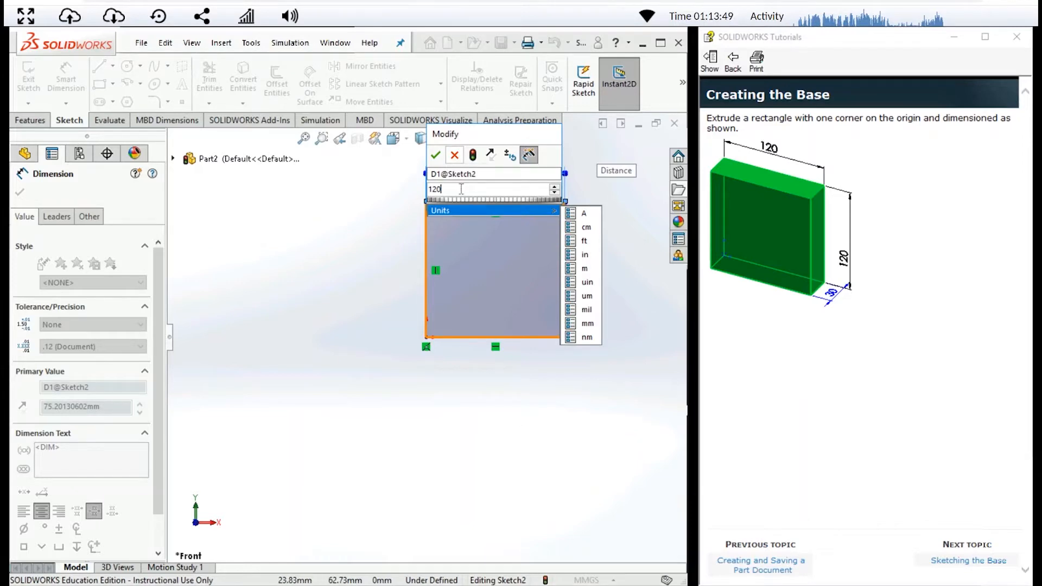
{"action": "left_click", "coordinate": [436, 156]}
{"action": "left_click", "coordinate": [437, 156]}
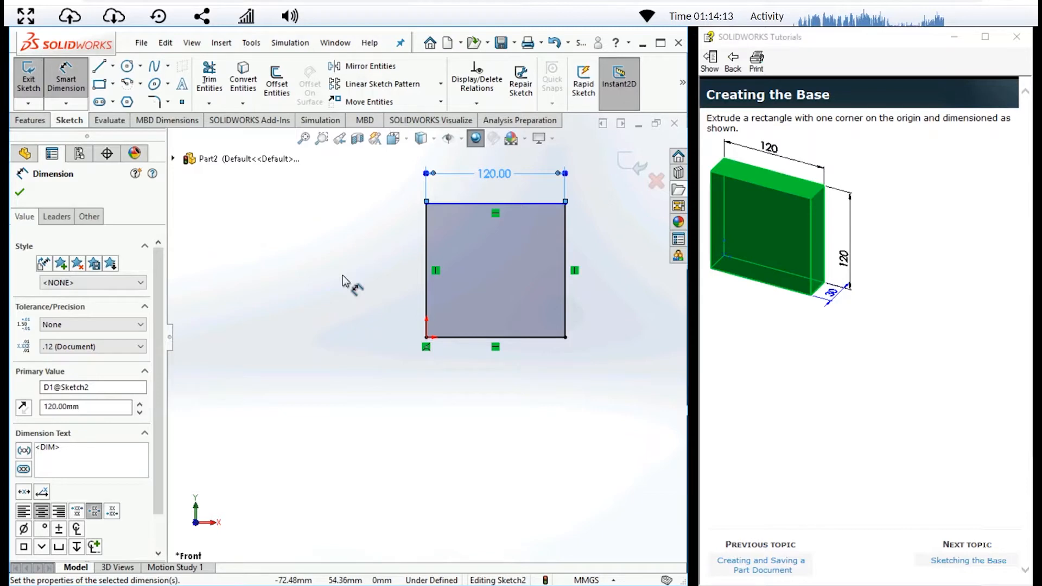
- Dimension the rectangle's vertical edge opposite the origin, set its length to 120 mm, and exit the sketch
{"action": "left_click", "coordinate": [566, 304]}
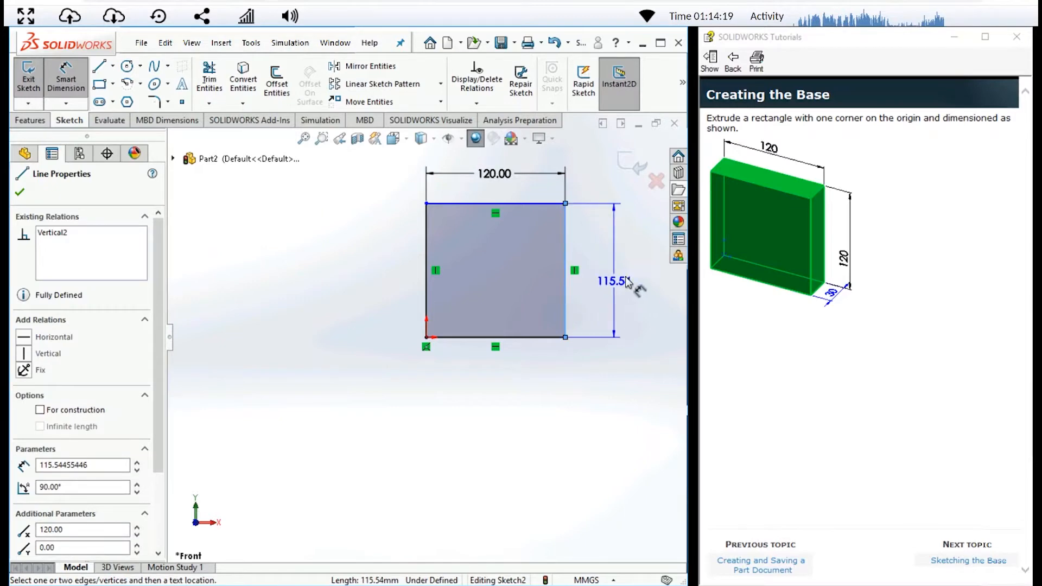
{"action": "left_click", "coordinate": [616, 273]}
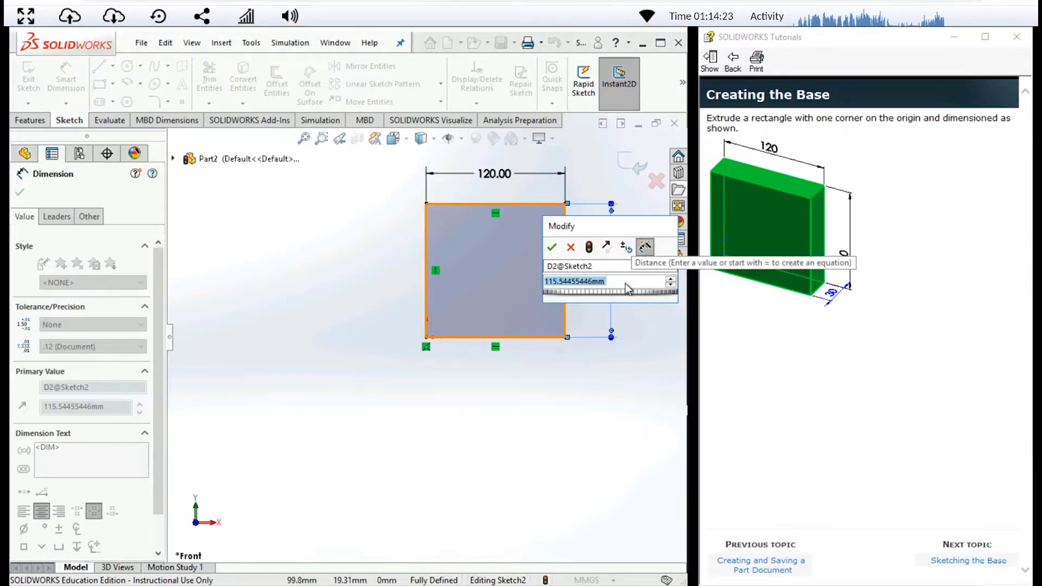
{"action": "type", "text": "120"}
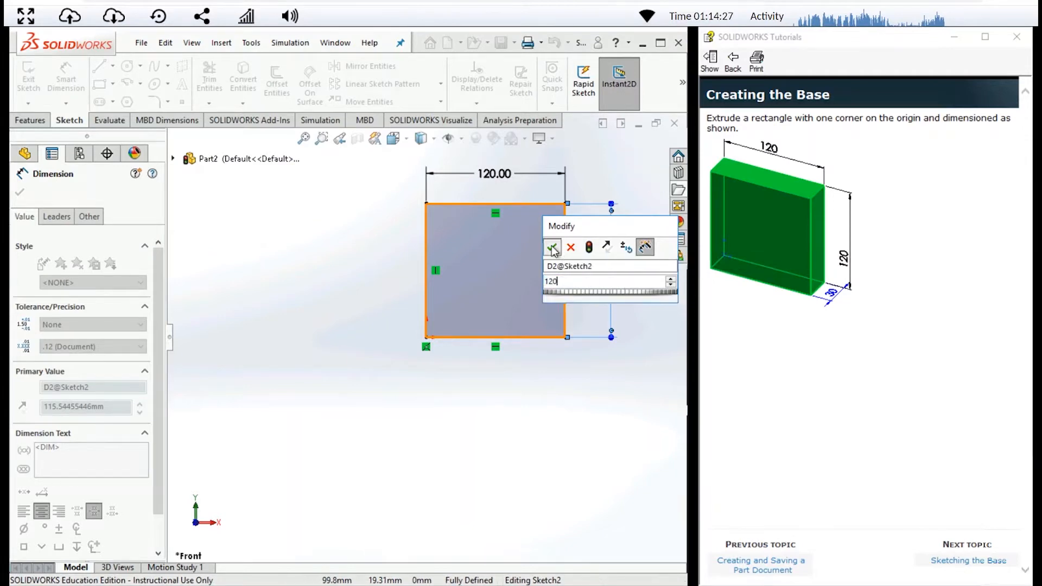
{"action": "key", "text": "Return"}
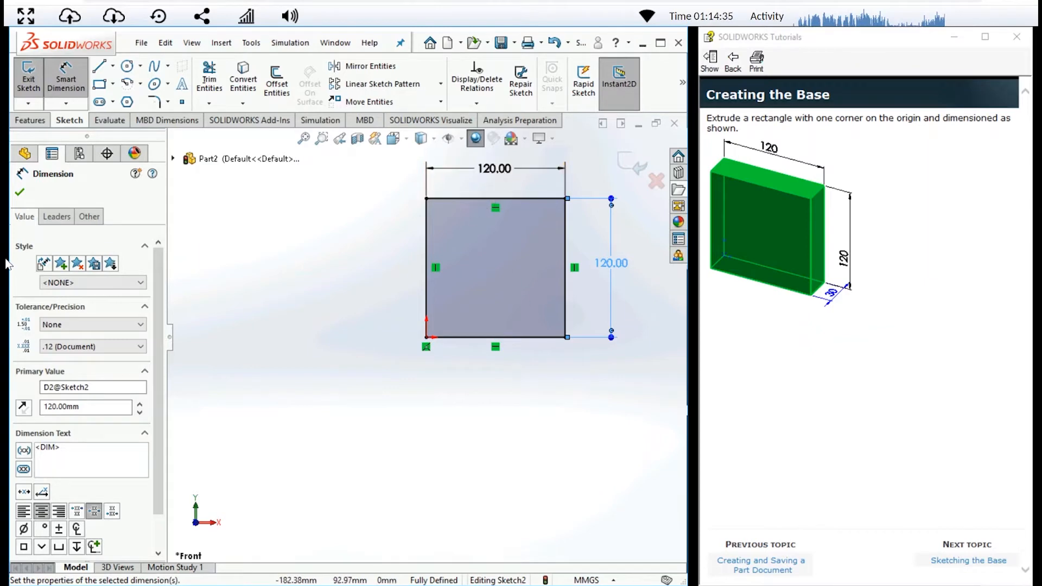
{"action": "left_click", "coordinate": [21, 193]}
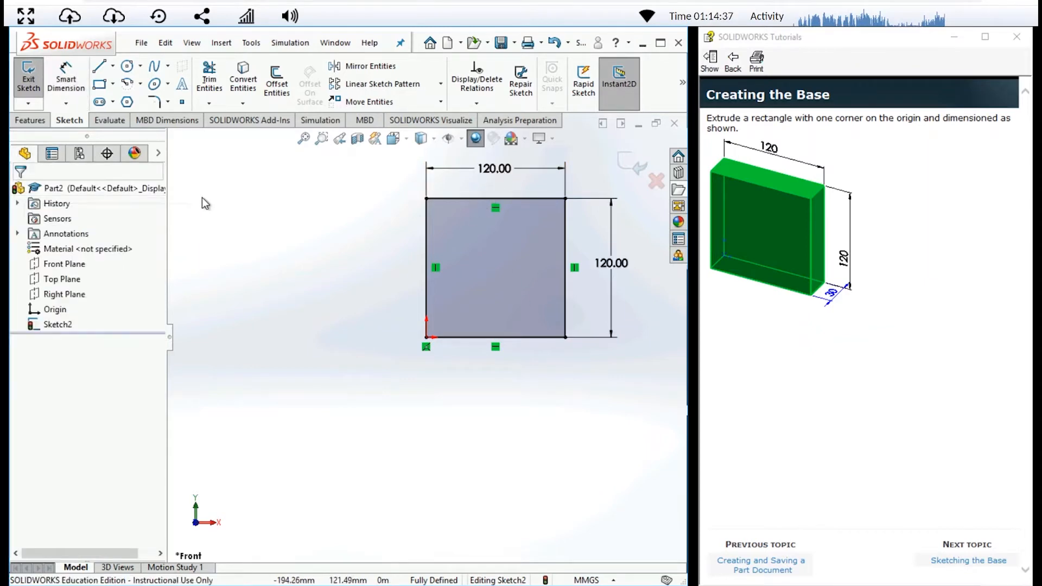
{"action": "key", "text": "Escape"}
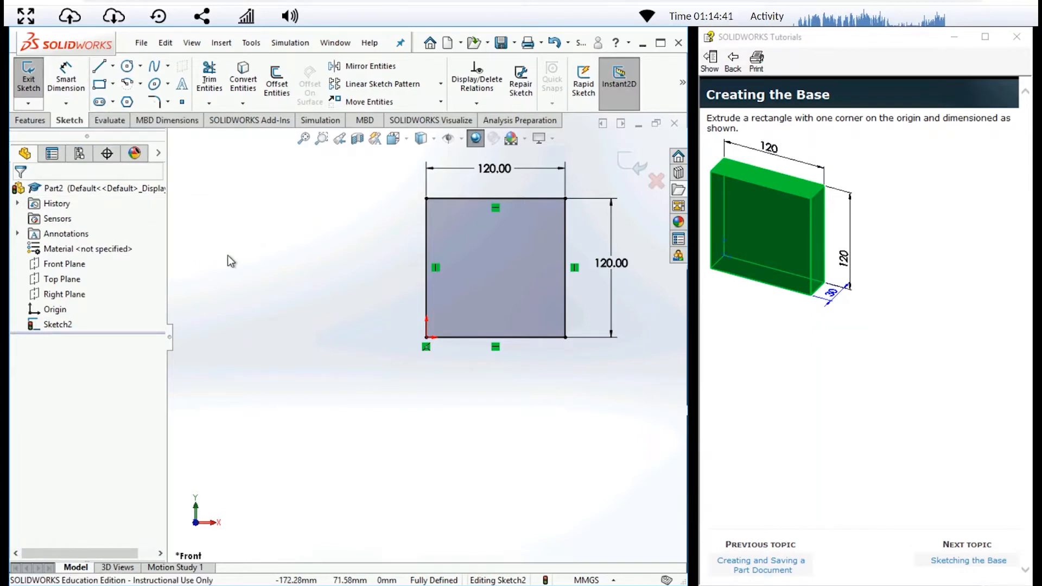
{"action": "left_click", "coordinate": [34, 91]}
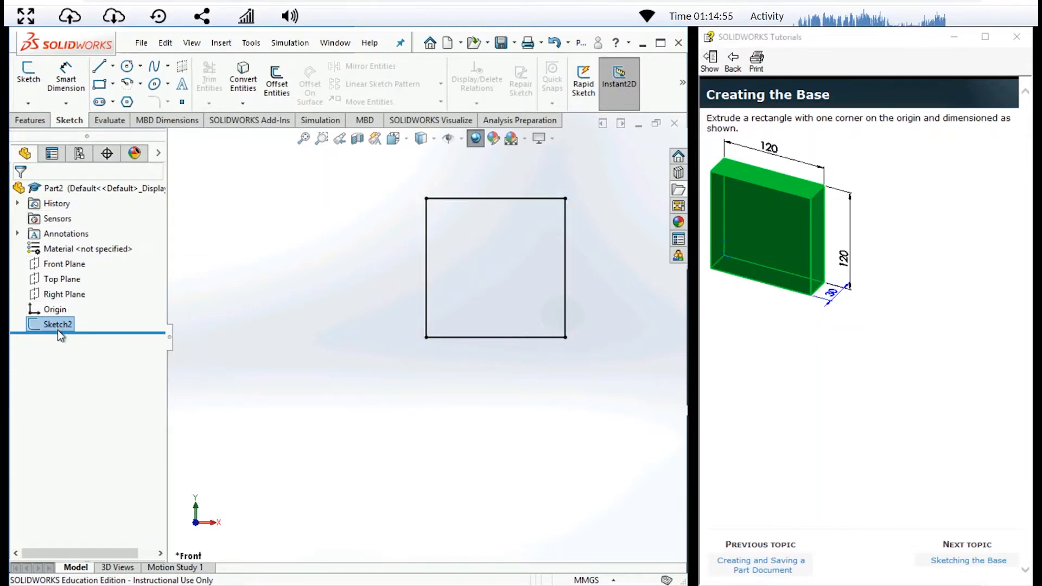
- Extrude the square sketch as a boss with a blind depth of 30 mm
{"action": "left_click", "coordinate": [32, 120]}
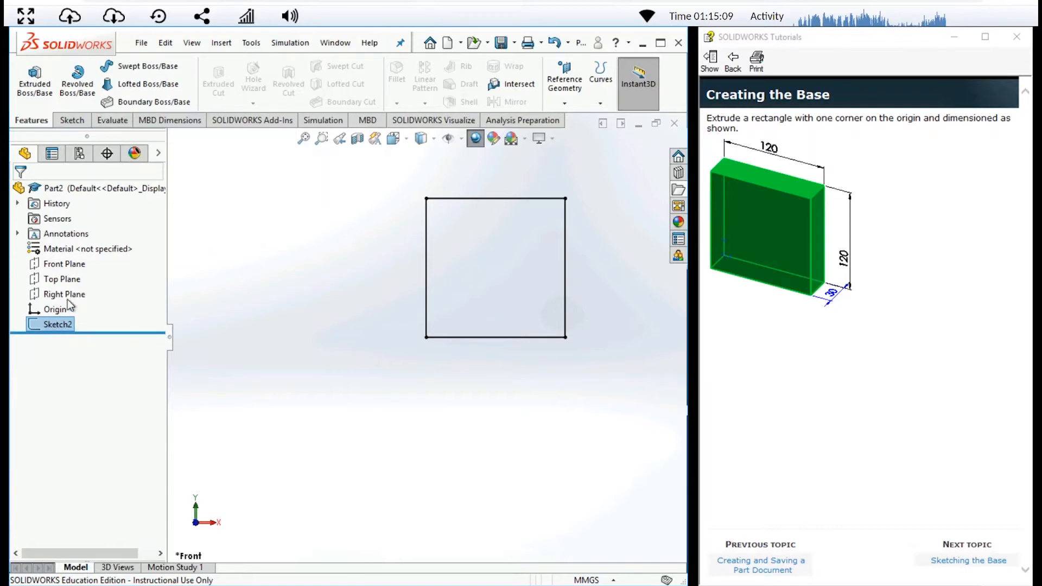
{"action": "left_click", "coordinate": [35, 99]}
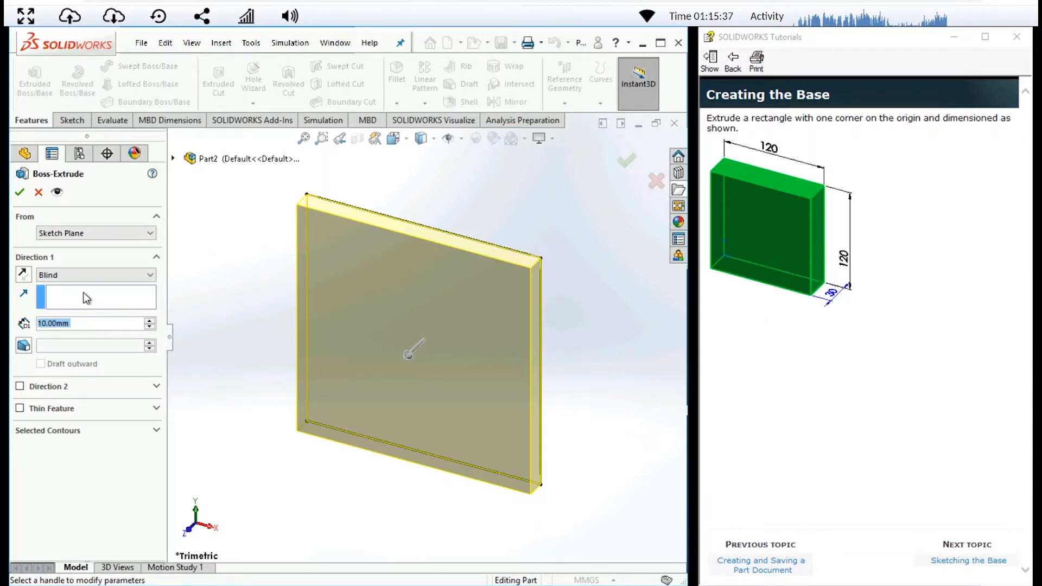
{"action": "left_click", "coordinate": [75, 323]}
{"action": "left_click_drag", "start_coordinate": [75, 324], "coordinate": [38, 325]}
{"action": "type", "text": "30"}
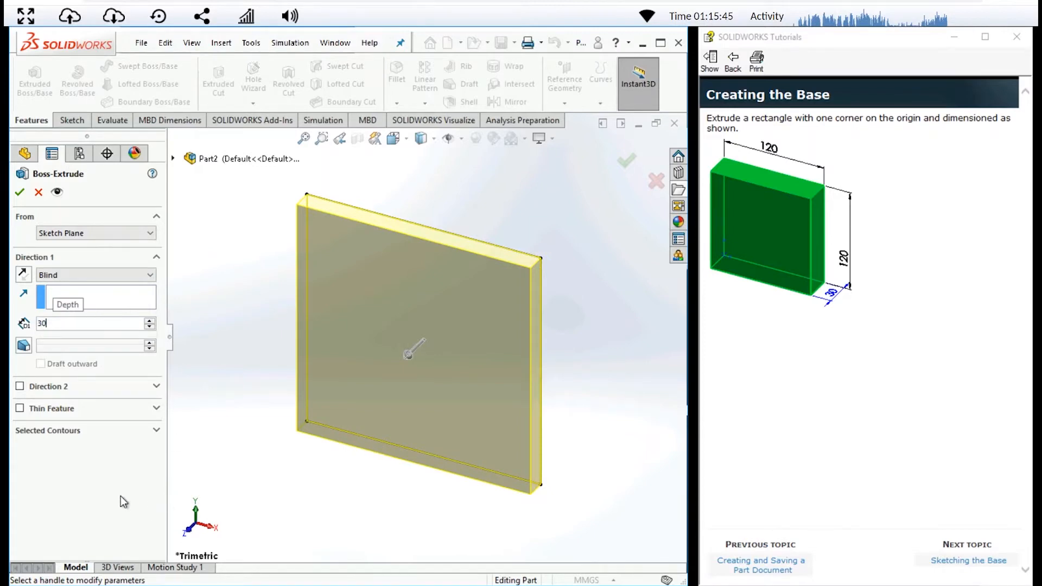
{"action": "left_click", "coordinate": [24, 195]}
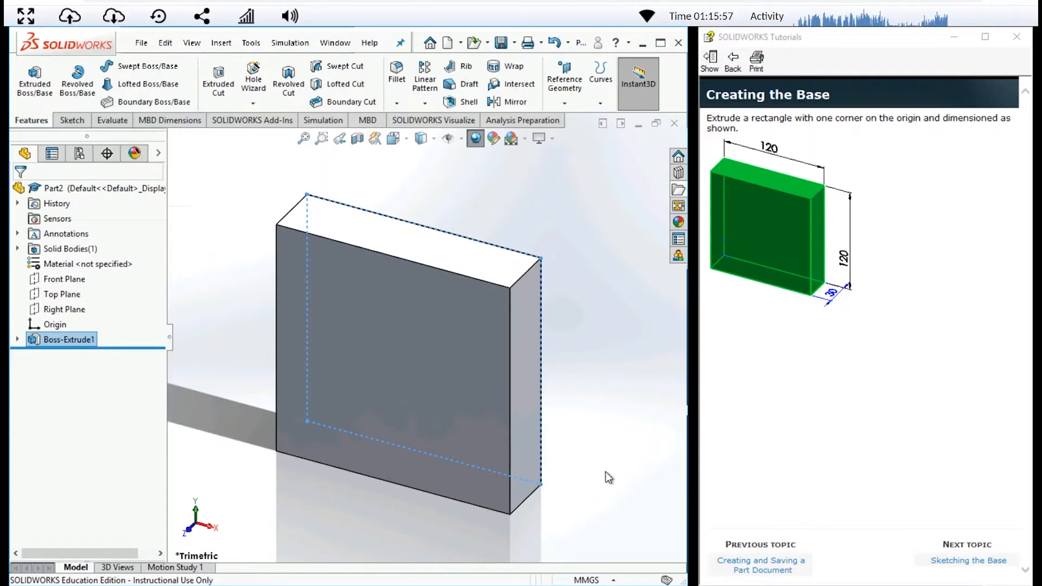
- Advance the SOLIDWORKS tutorial past the base sketching, dimensioning and extruding topics to the Adding the Boss topic
{"action": "left_click", "coordinate": [988, 563]}
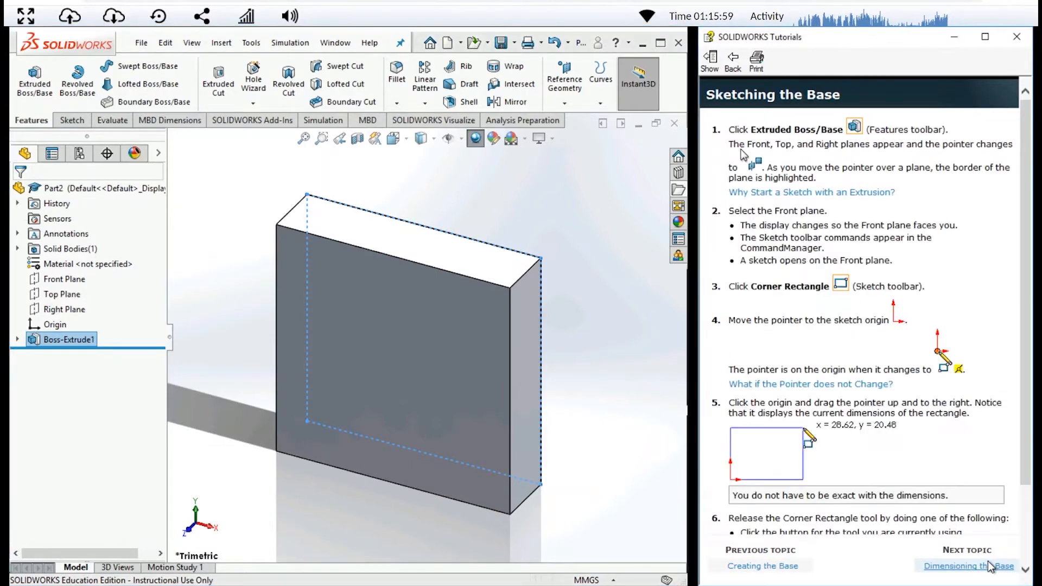
{"action": "left_click", "coordinate": [989, 566]}
{"action": "left_click", "coordinate": [989, 566]}
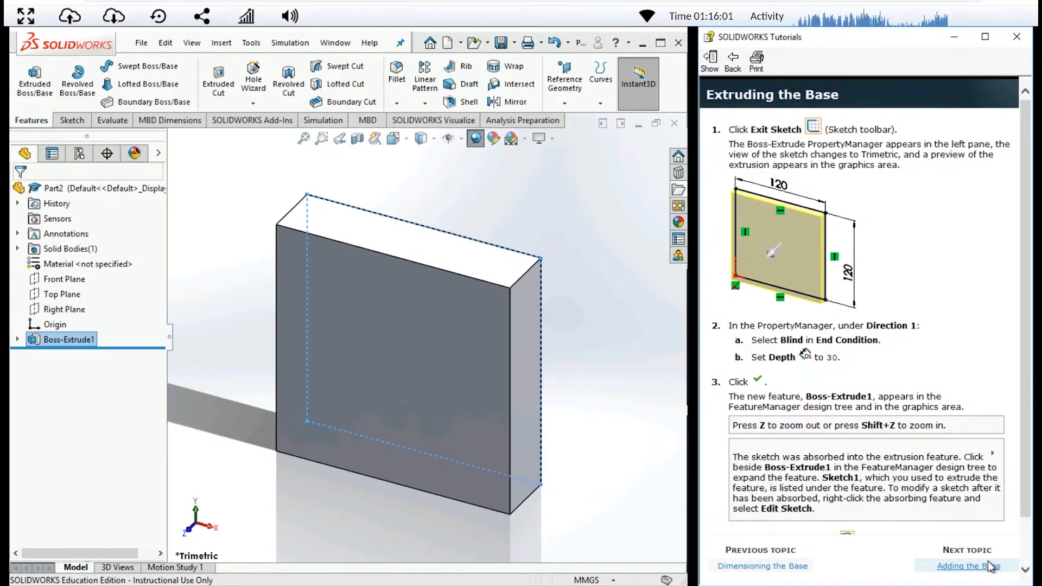
{"action": "left_click", "coordinate": [989, 566]}
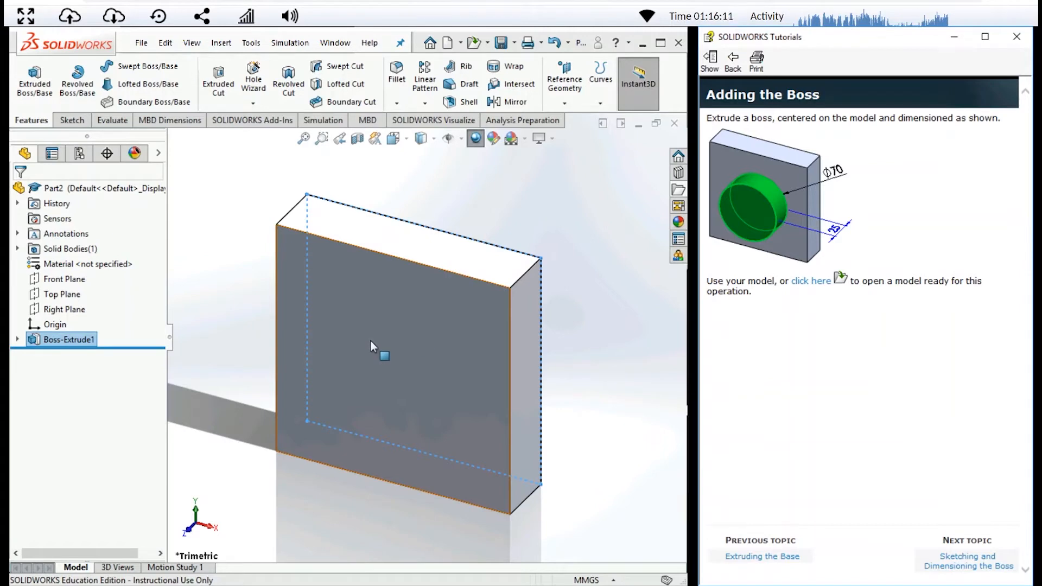
- Start a sketch on the block's front face and draw a circle of about 38.5 mm radius near the face's centre
{"action": "left_click", "coordinate": [75, 122]}
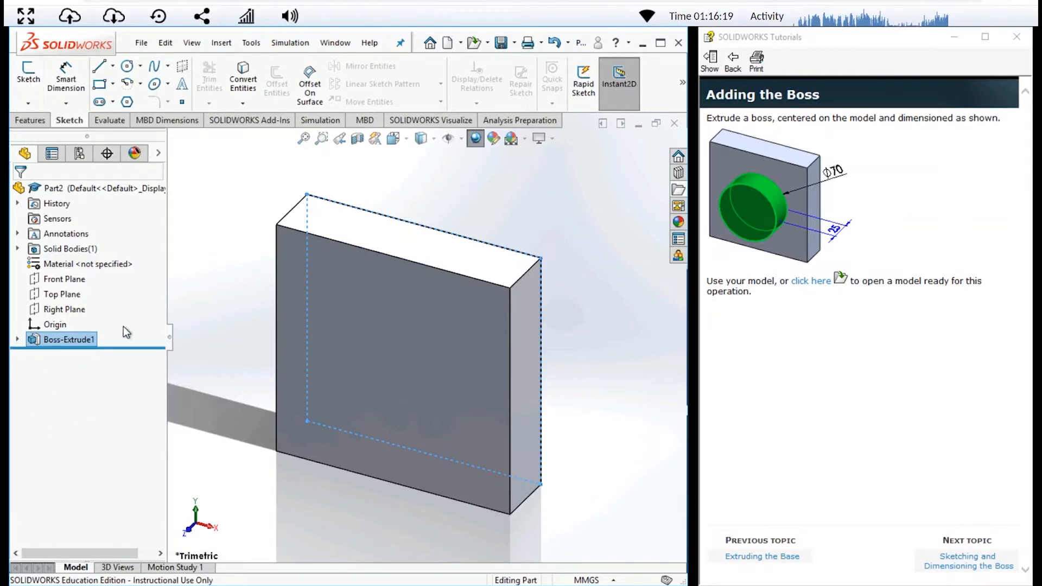
{"action": "left_click", "coordinate": [64, 324]}
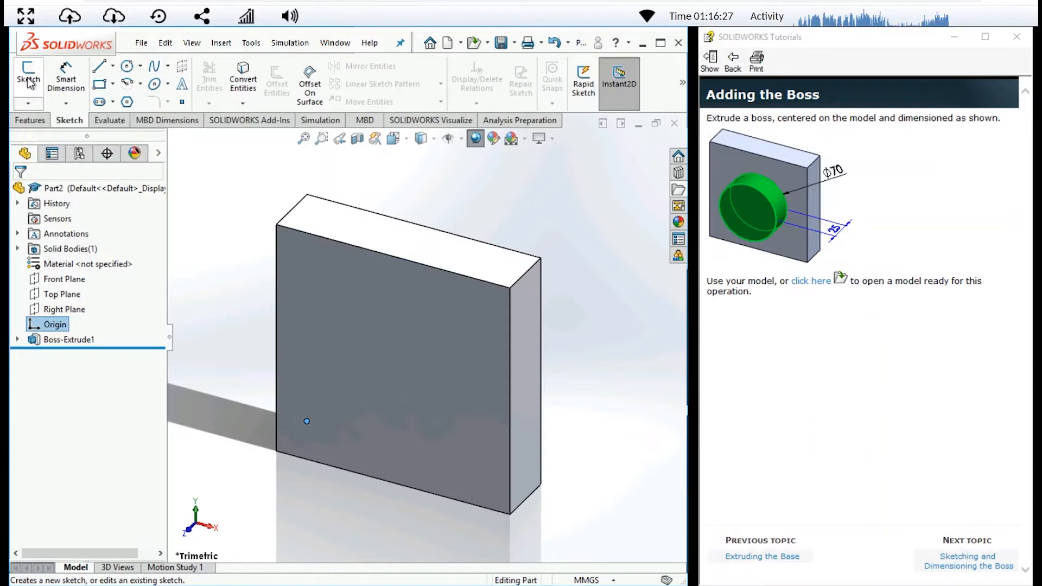
{"action": "left_click", "coordinate": [68, 339]}
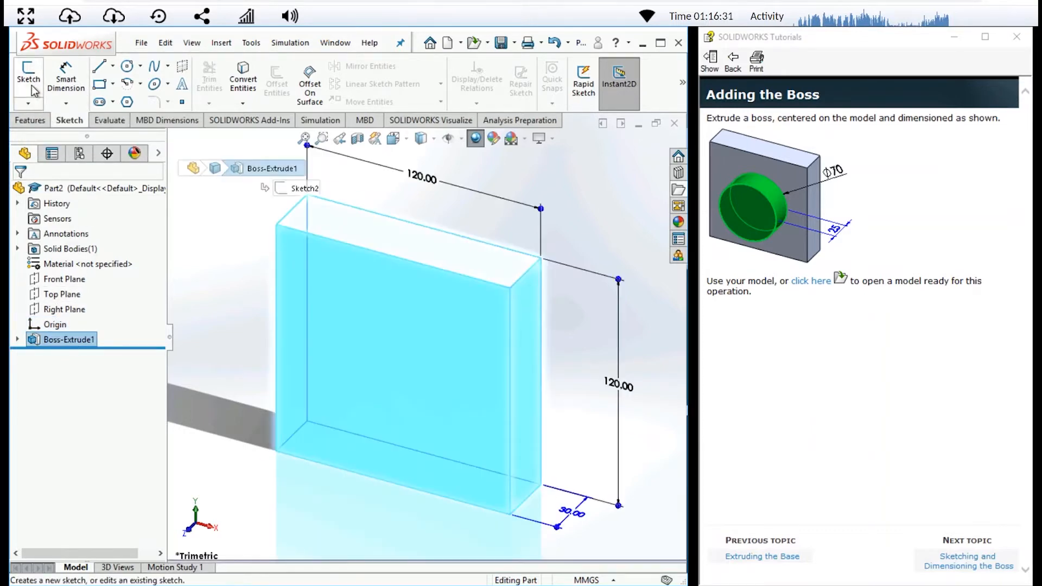
{"action": "left_click", "coordinate": [30, 78]}
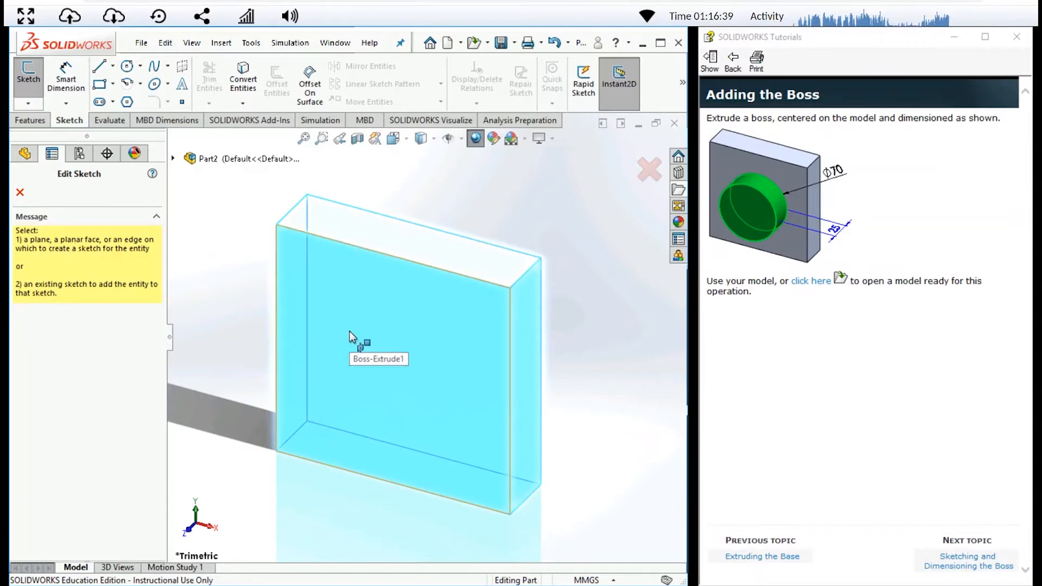
{"action": "left_click", "coordinate": [422, 349]}
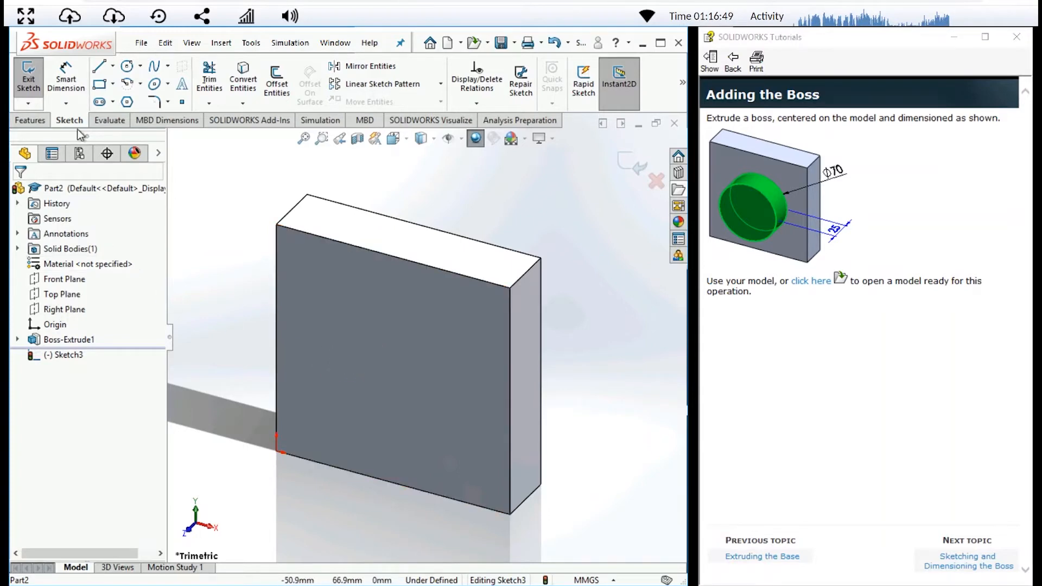
{"action": "left_click", "coordinate": [127, 66]}
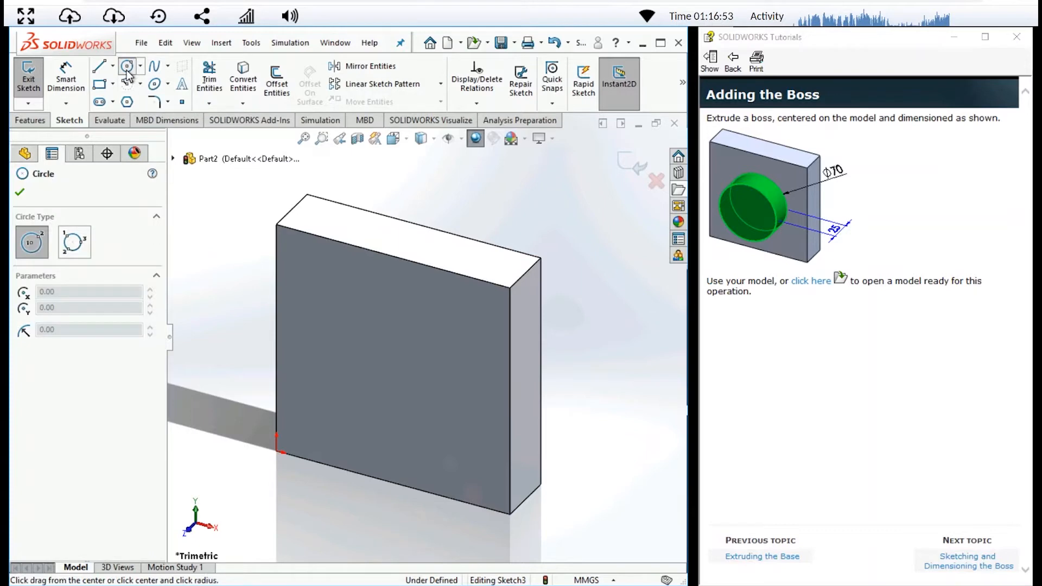
{"action": "left_click", "coordinate": [397, 386]}
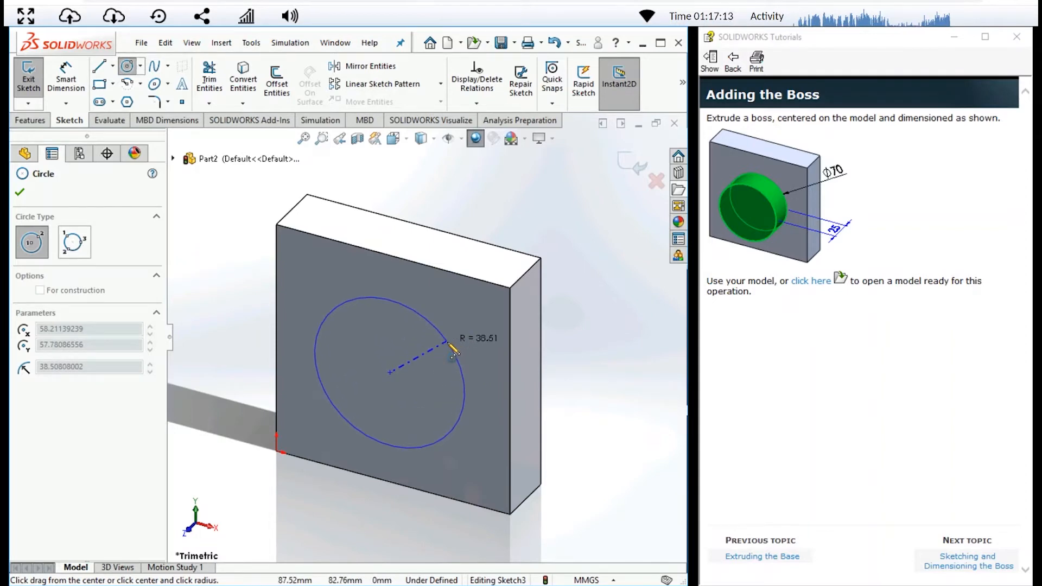
{"action": "left_click", "coordinate": [448, 343]}
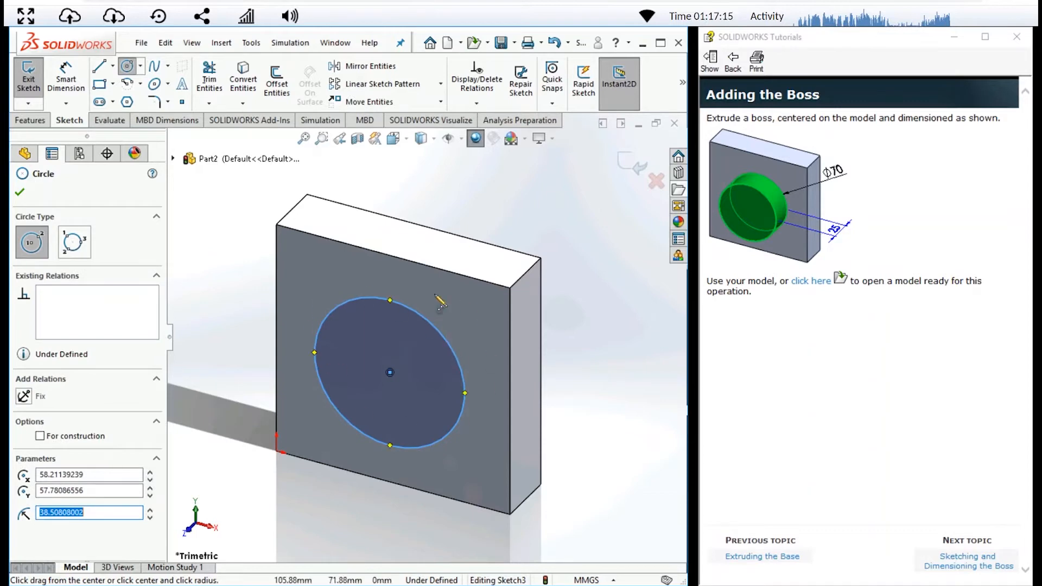
{"action": "left_click", "coordinate": [21, 192]}
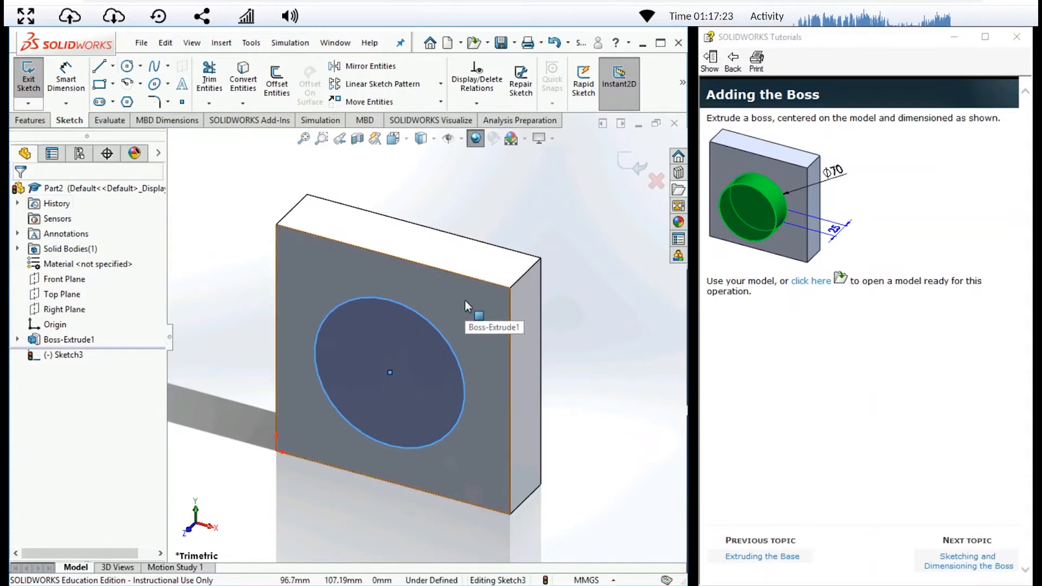
- Dimension the circle's centre from the front face's upper edge with Smart Dimension and set the distance to 60 mm
{"action": "left_click", "coordinate": [67, 87]}
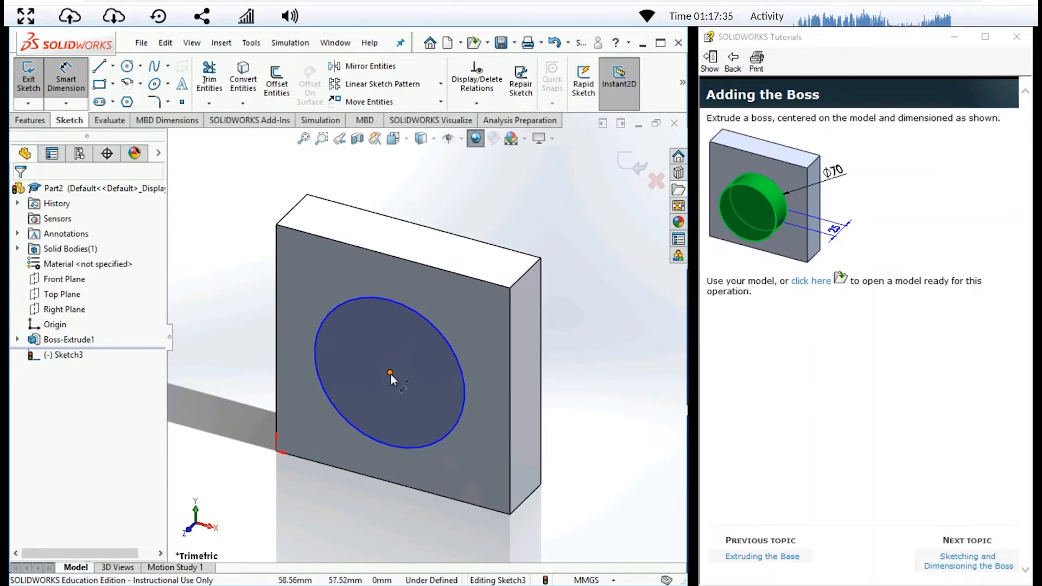
{"action": "left_click", "coordinate": [390, 373]}
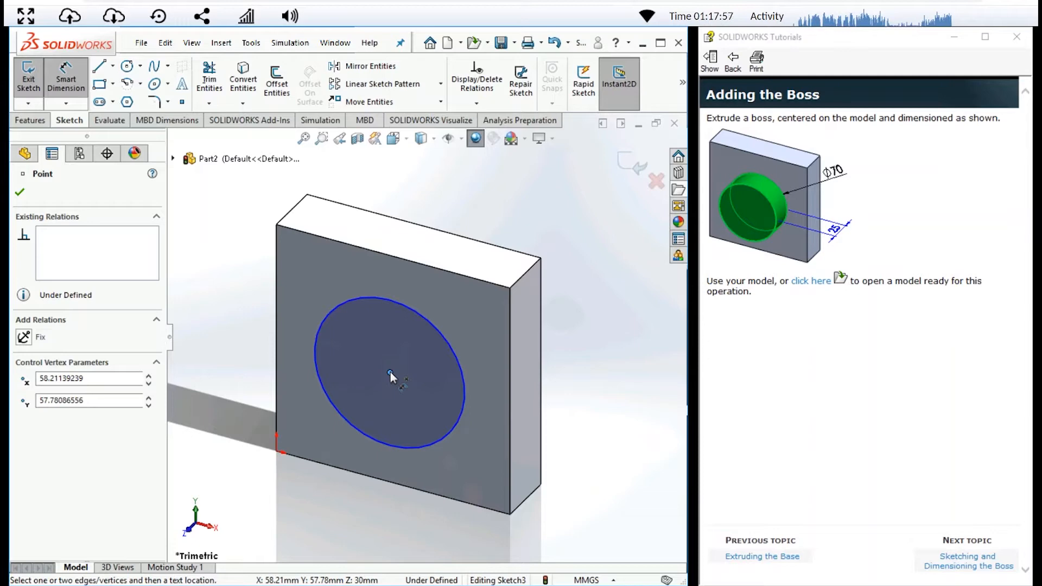
{"action": "left_click", "coordinate": [394, 257]}
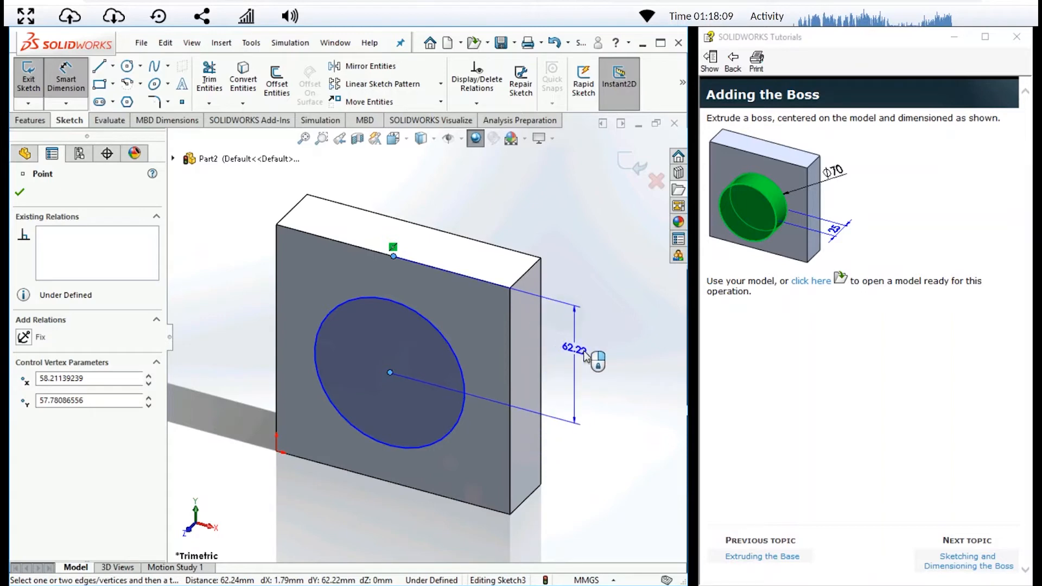
{"action": "left_click", "coordinate": [587, 355]}
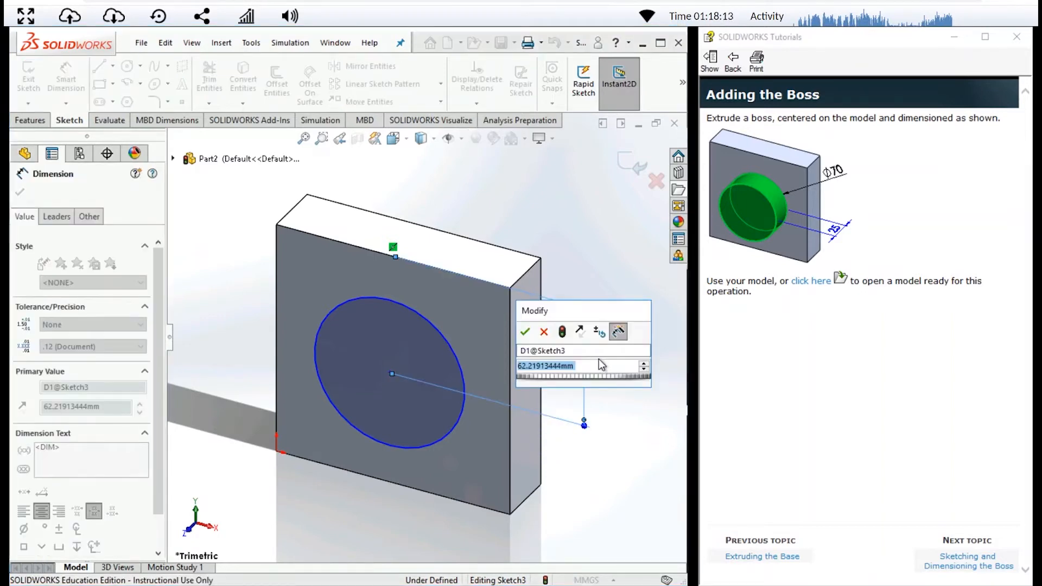
{"action": "type", "text": "60"}
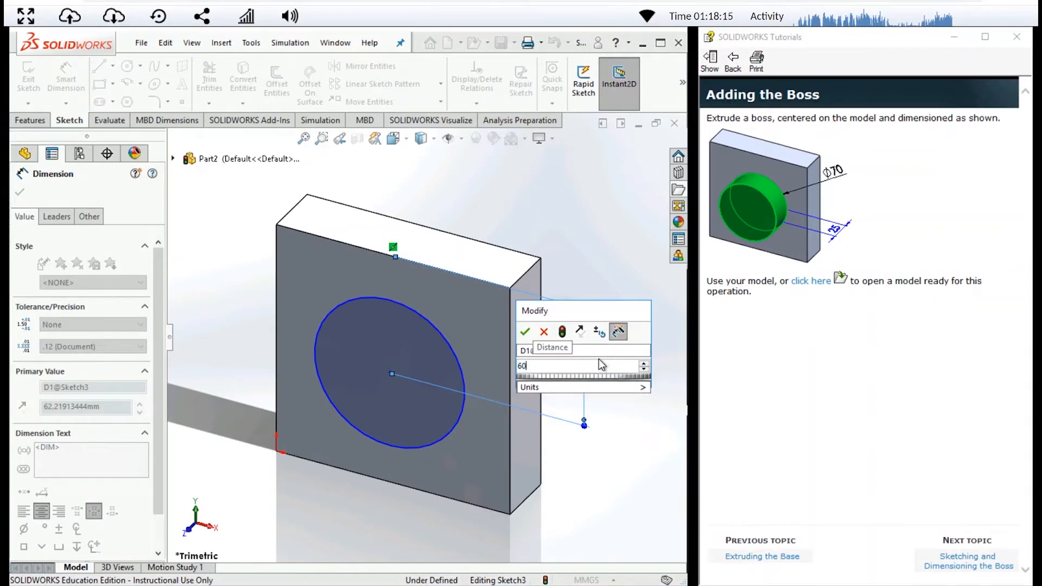
{"action": "left_click", "coordinate": [525, 332]}
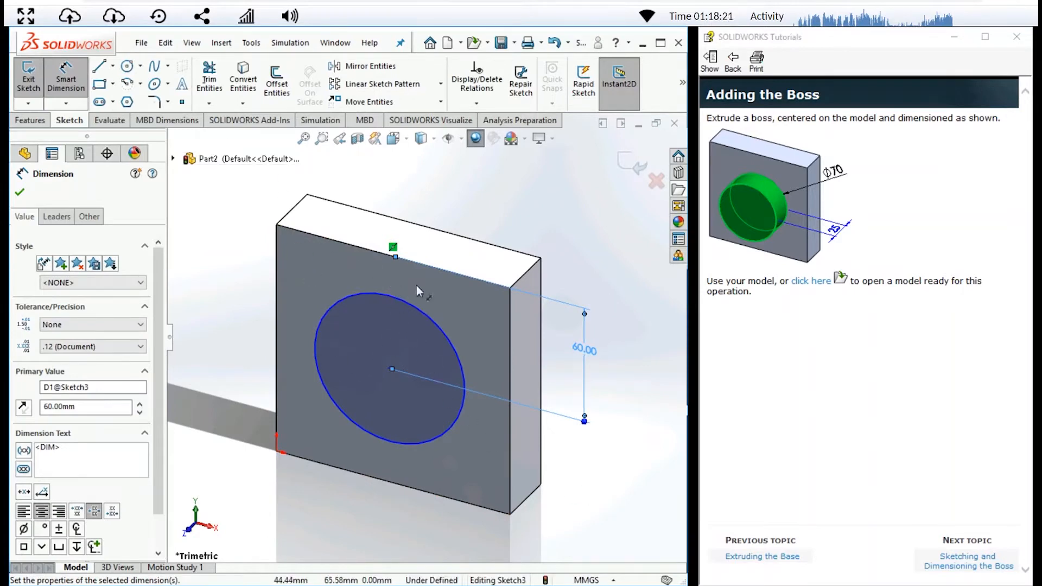
- Dimension the circle's centre from the front face's vertical edge opposite the origin and set the distance to 60 mm
{"action": "left_click", "coordinate": [390, 369]}
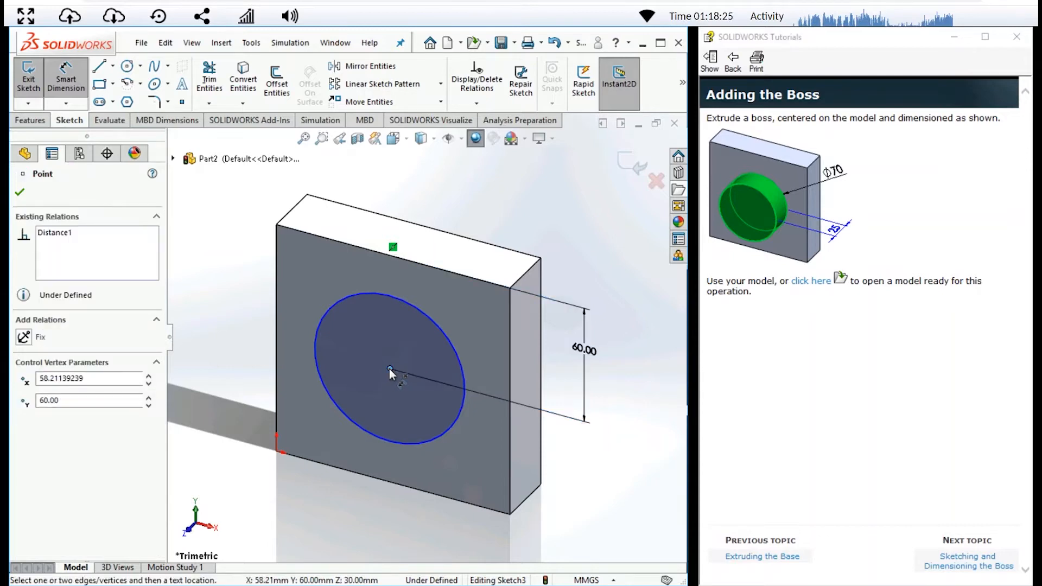
{"action": "left_click", "coordinate": [510, 384]}
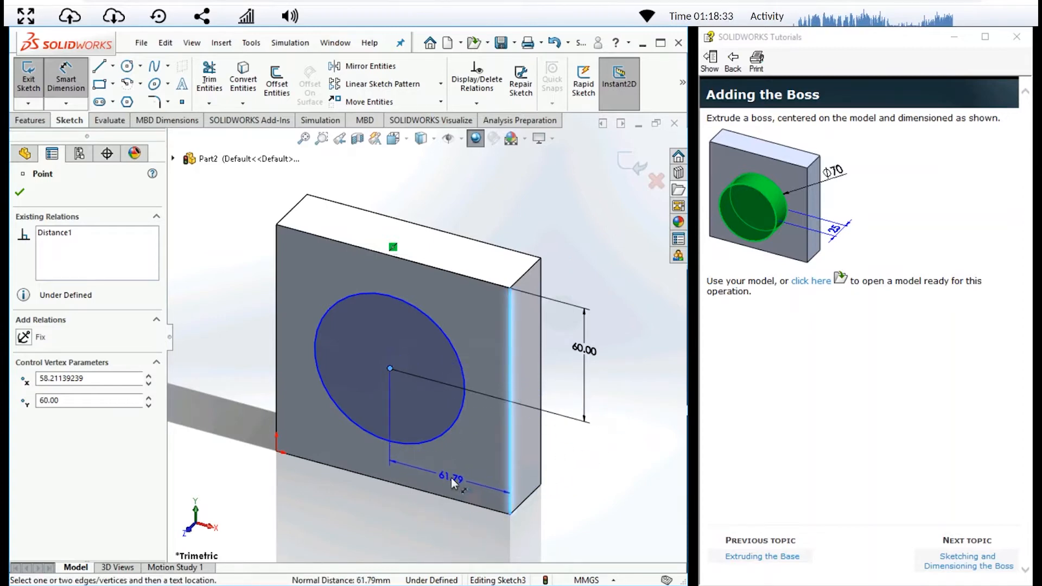
{"action": "left_click", "coordinate": [451, 478]}
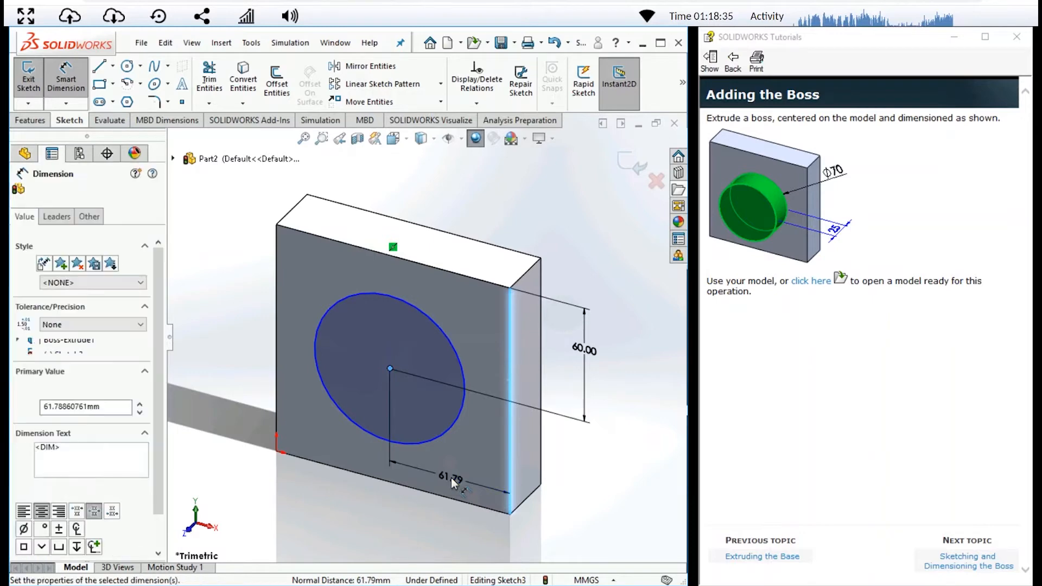
{"action": "type", "text": "60"}
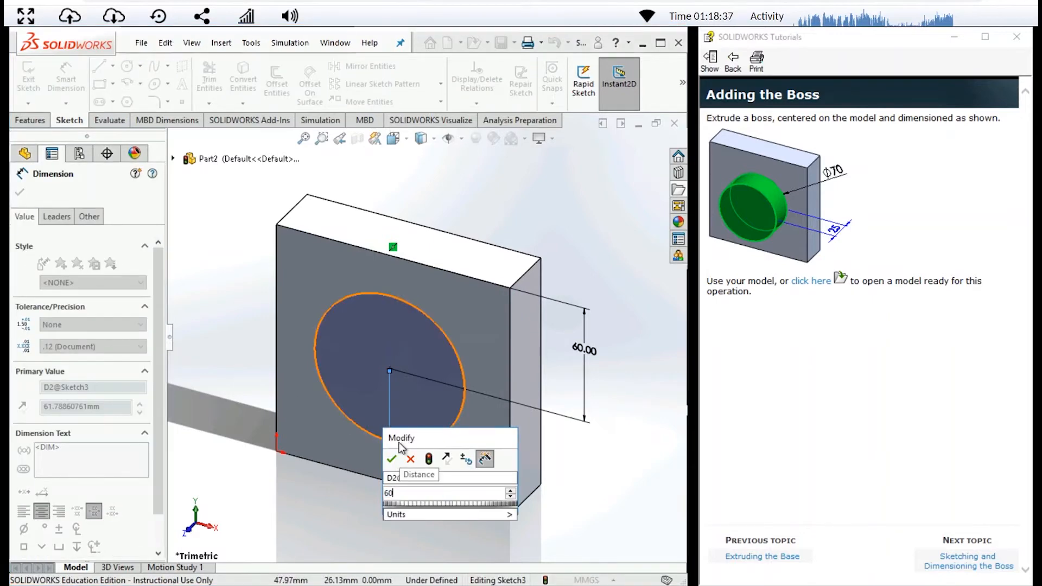
{"action": "left_click", "coordinate": [391, 459]}
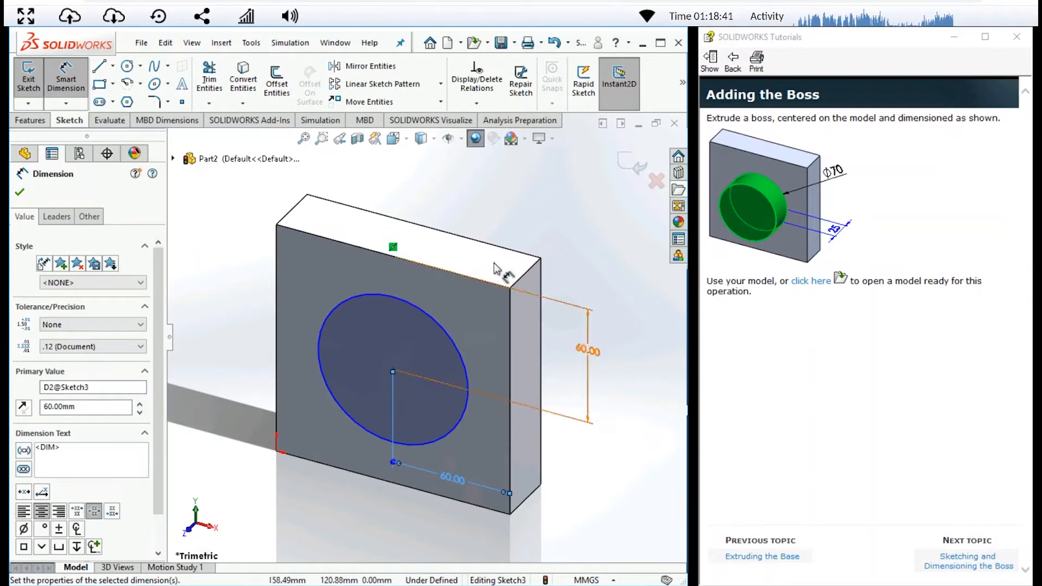
- Dimension the circle's diameter, set it to 70 mm, and exit the sketch
{"action": "left_click", "coordinate": [331, 308]}
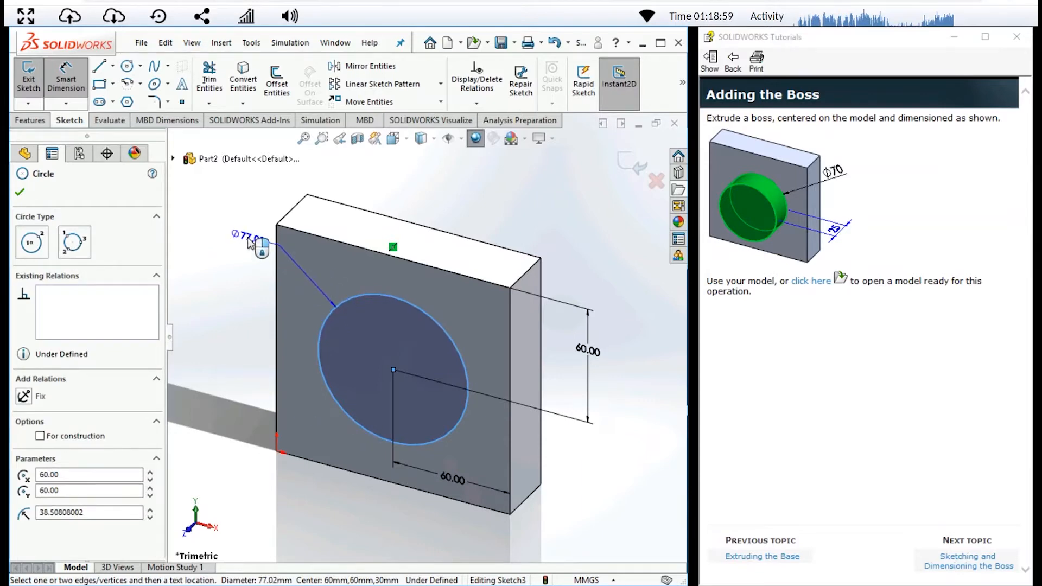
{"action": "left_click", "coordinate": [248, 239]}
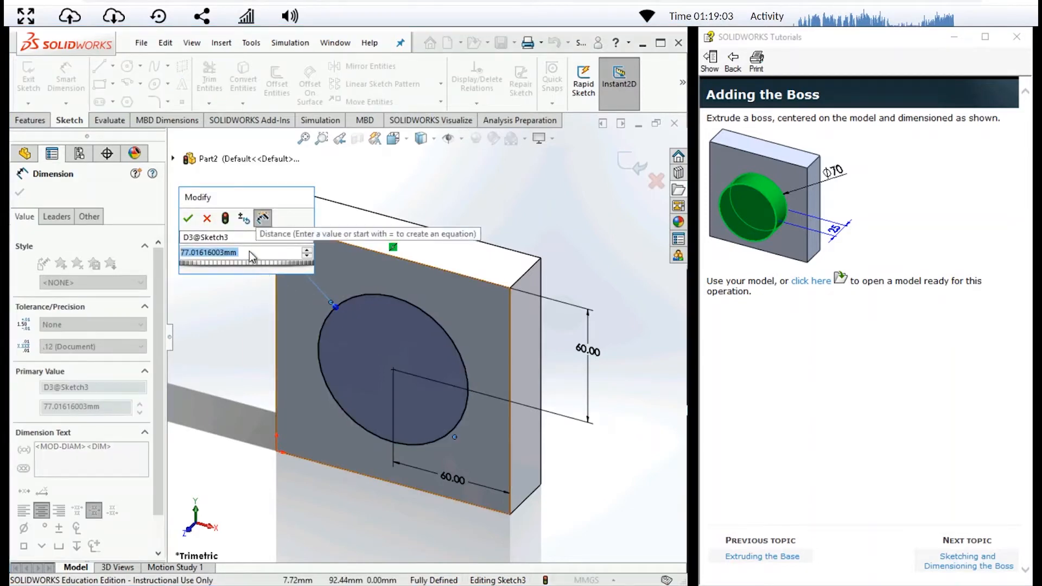
{"action": "type", "text": "70"}
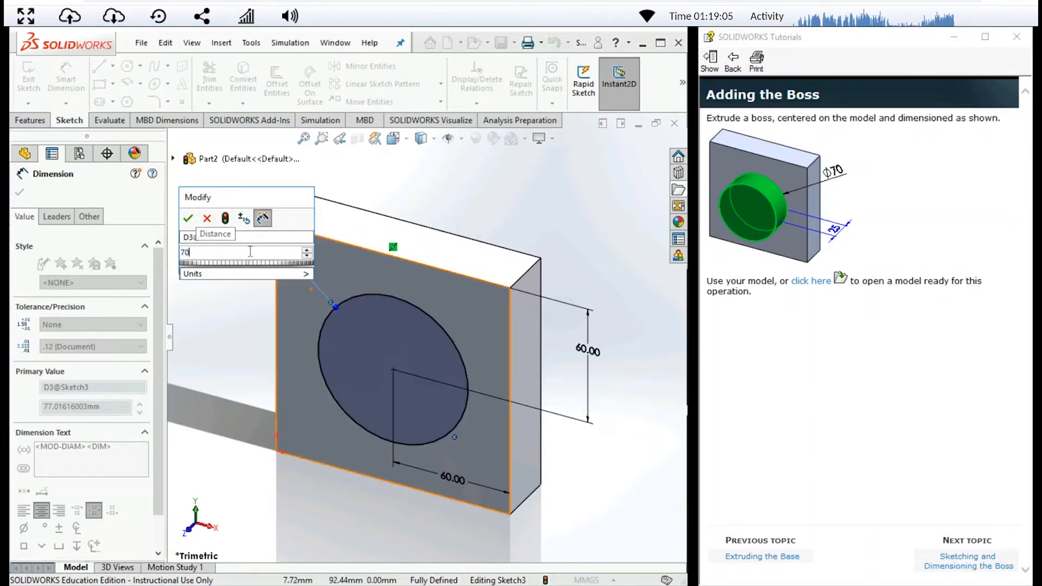
{"action": "key", "text": "Return"}
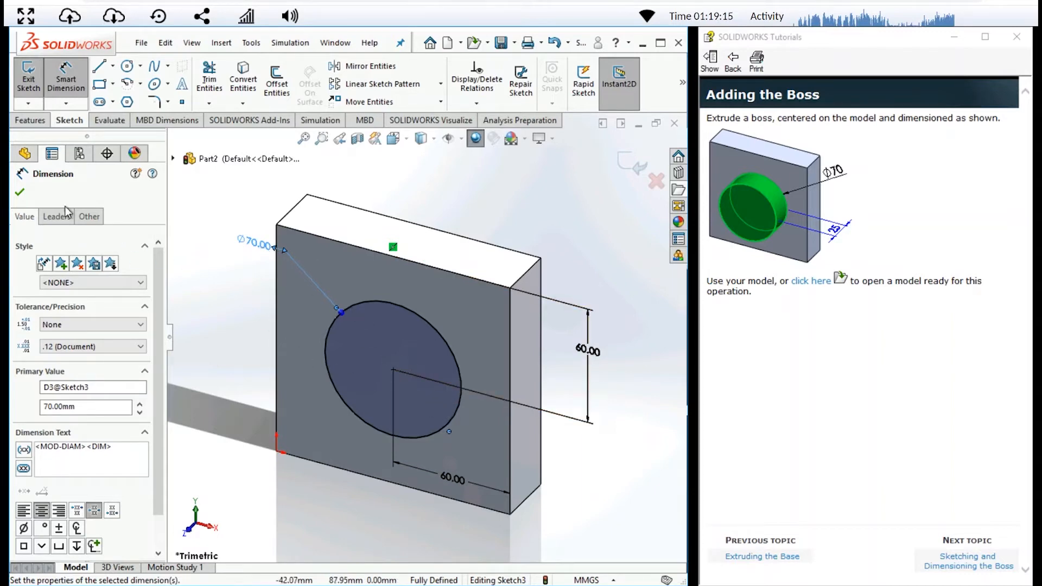
{"action": "left_click", "coordinate": [19, 192]}
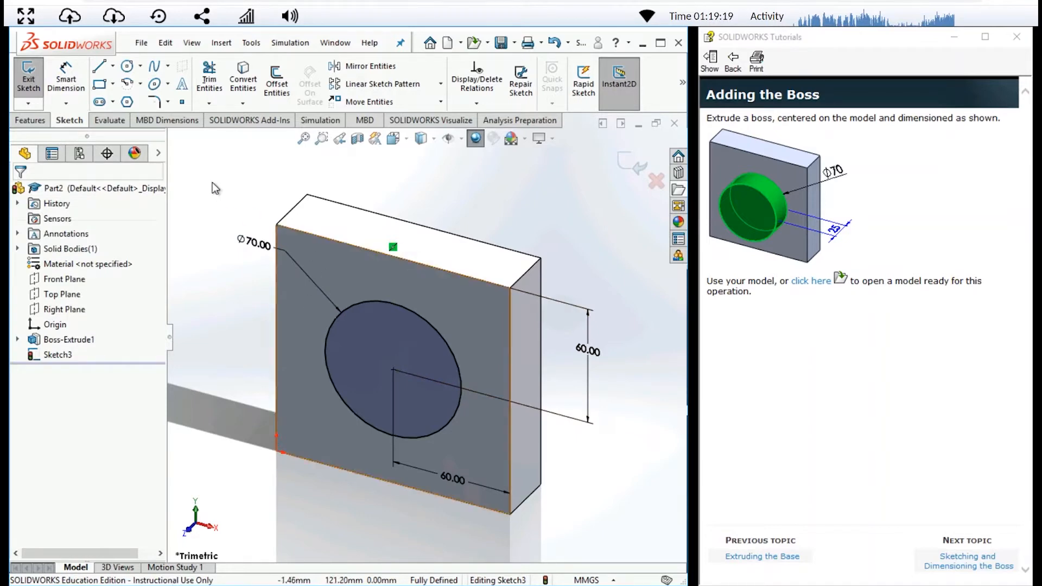
{"action": "left_click", "coordinate": [26, 81]}
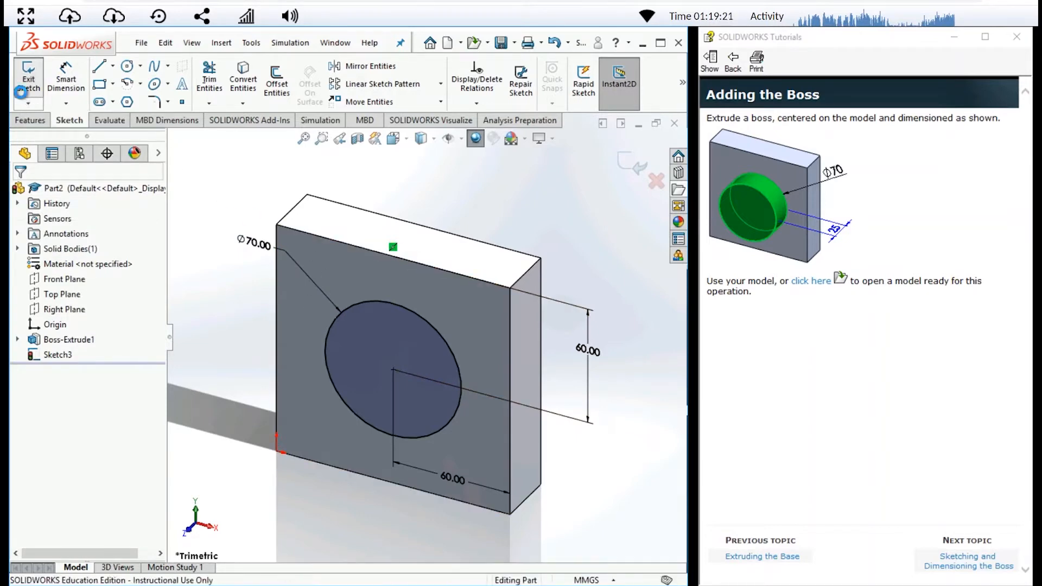
- Extrude the 70 mm circle on the block's front face as a Blind boss with a depth of 25 mm
{"action": "left_click", "coordinate": [45, 129]}
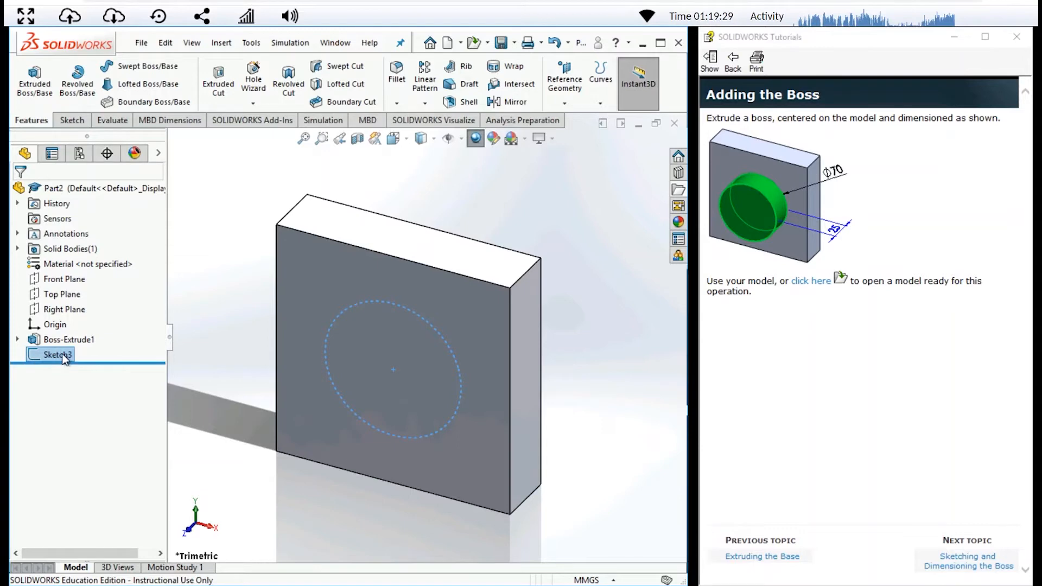
{"action": "left_click", "coordinate": [36, 81]}
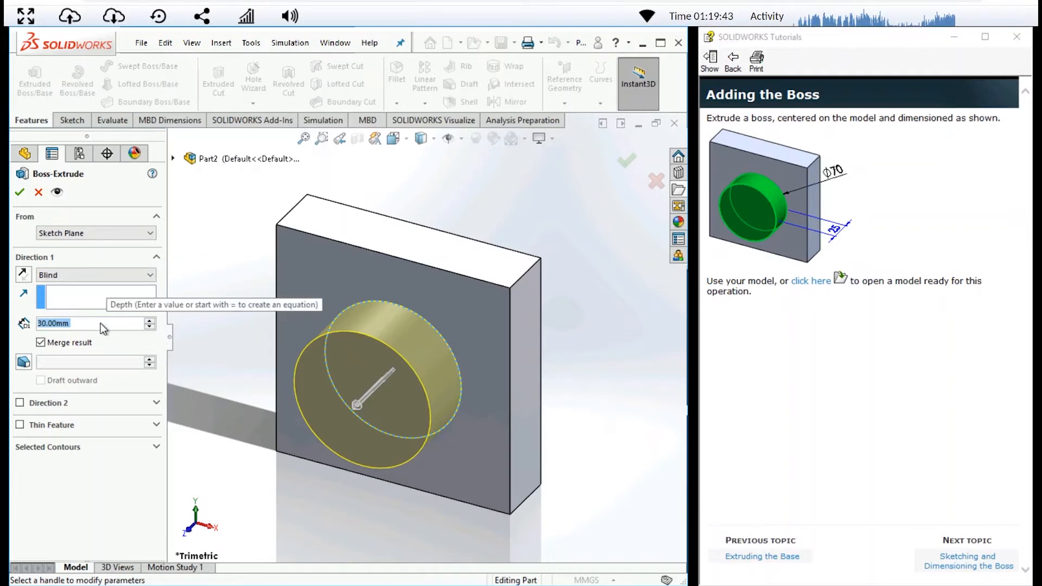
{"action": "type", "text": "25"}
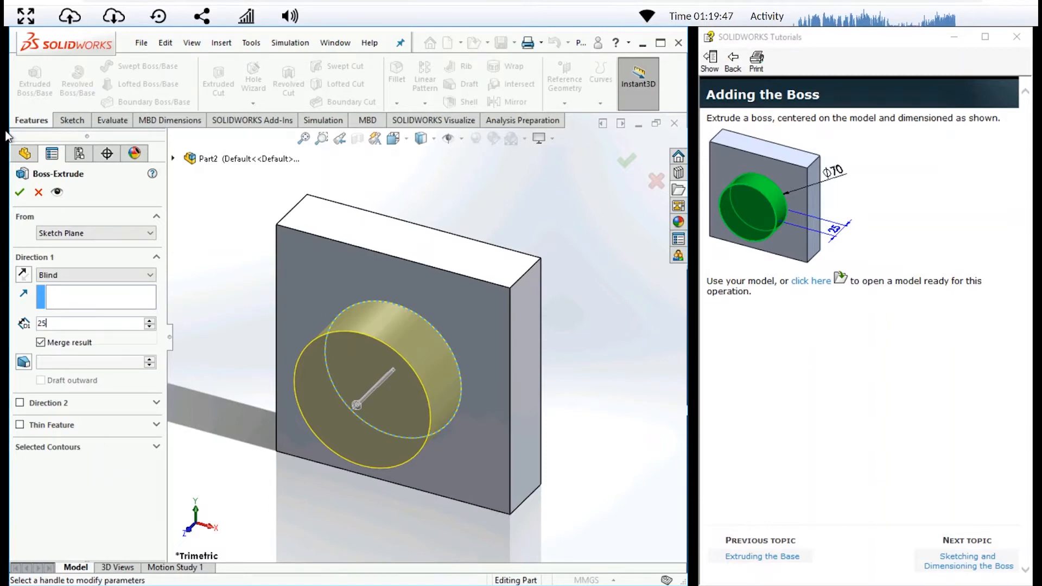
{"action": "left_click", "coordinate": [19, 193]}
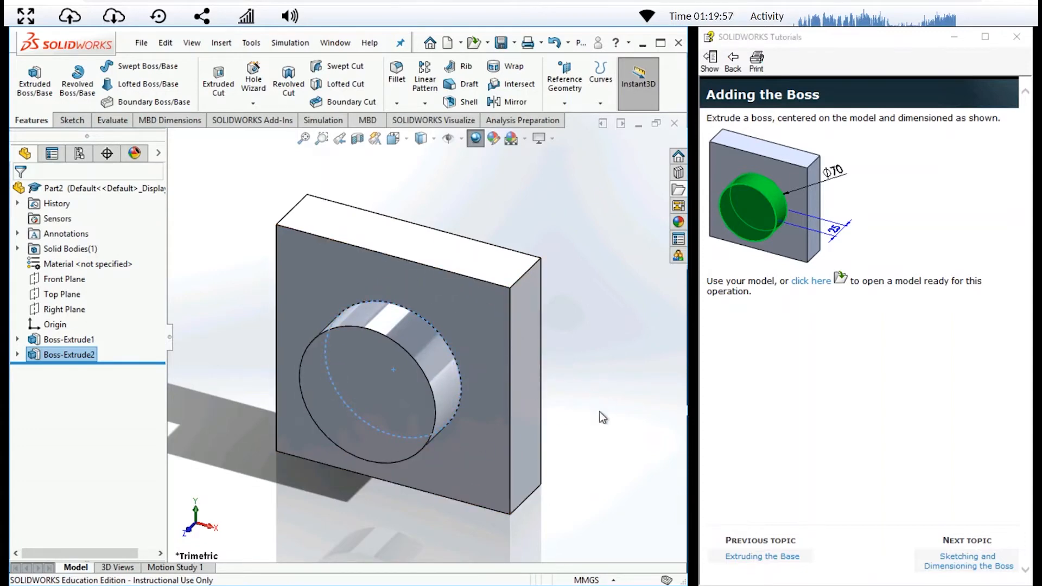
- Advance the tutorial past the boss instructions to the Making the Hole topic
{"action": "left_click", "coordinate": [961, 564]}
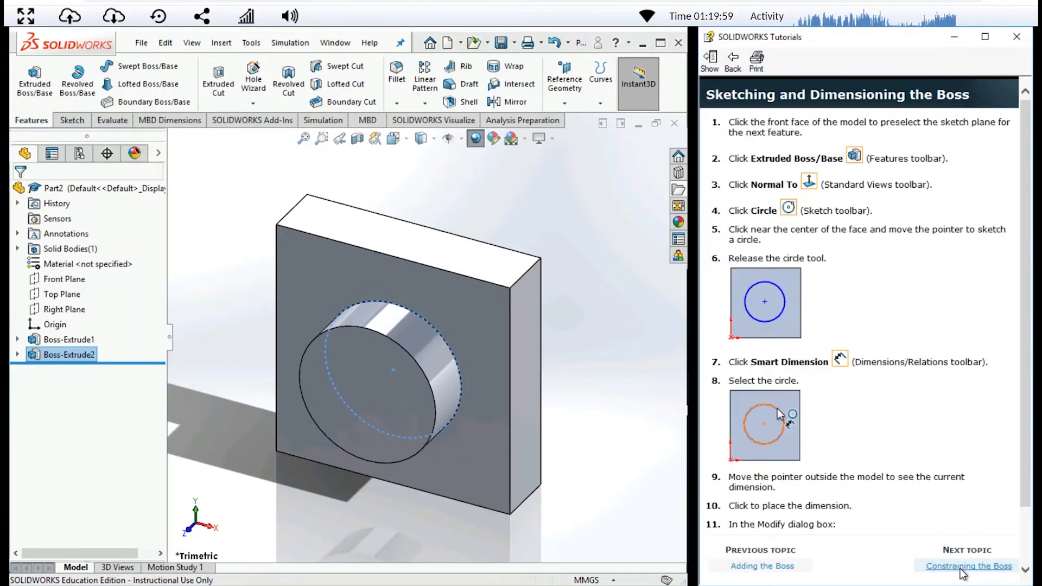
{"action": "left_click", "coordinate": [961, 567]}
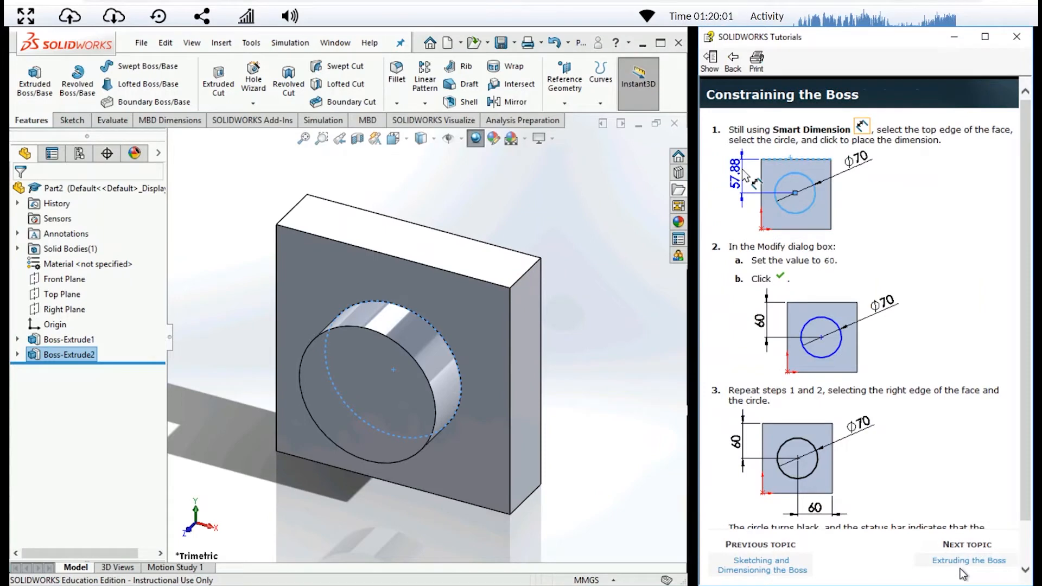
{"action": "left_click", "coordinate": [959, 562]}
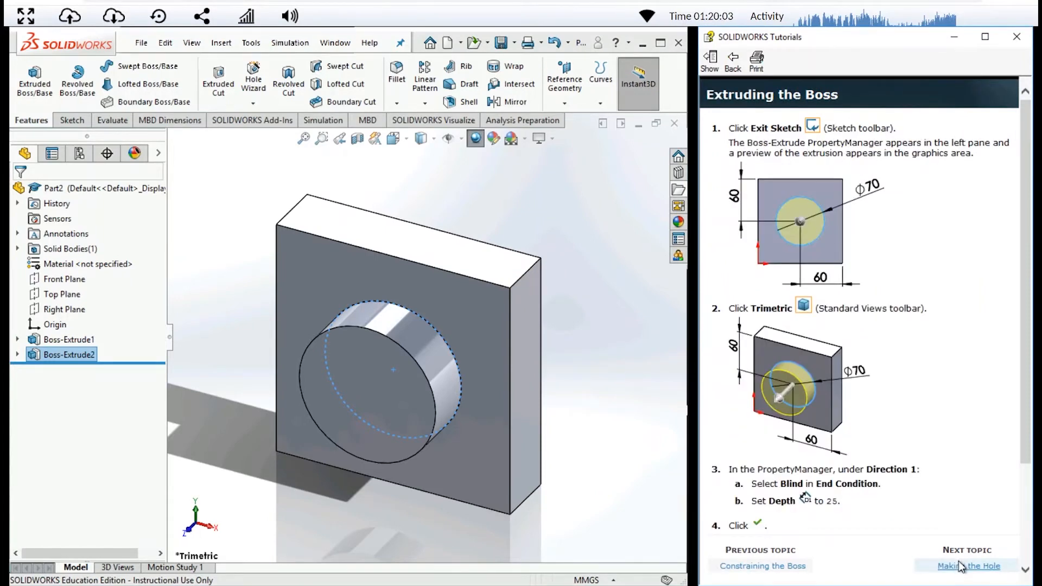
{"action": "left_click", "coordinate": [959, 567]}
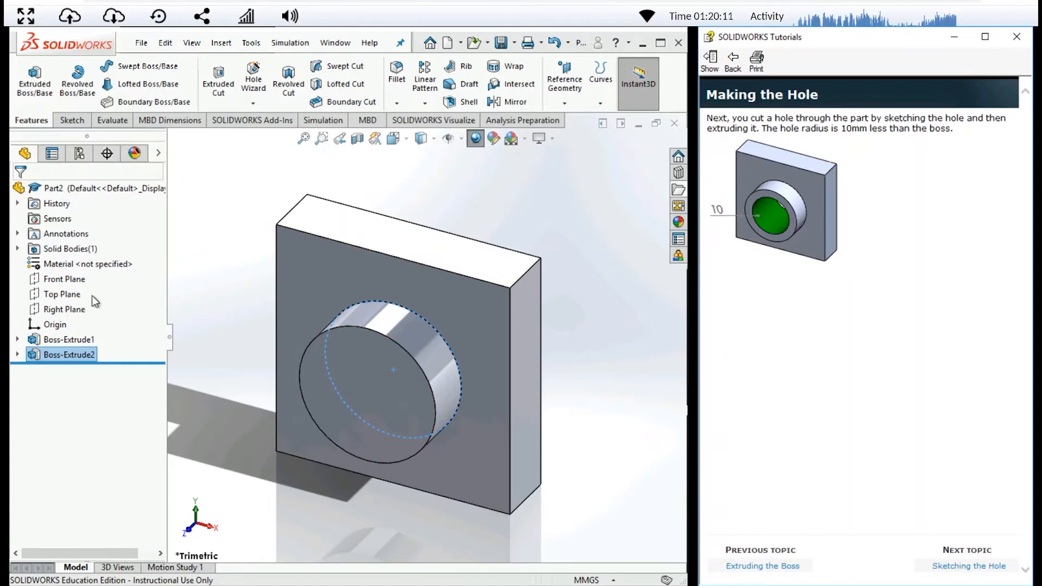
- Start a sketch on the boss's front face and draw a circle of about 25.5 mm radius concentric with the boss
{"action": "left_click", "coordinate": [74, 121]}
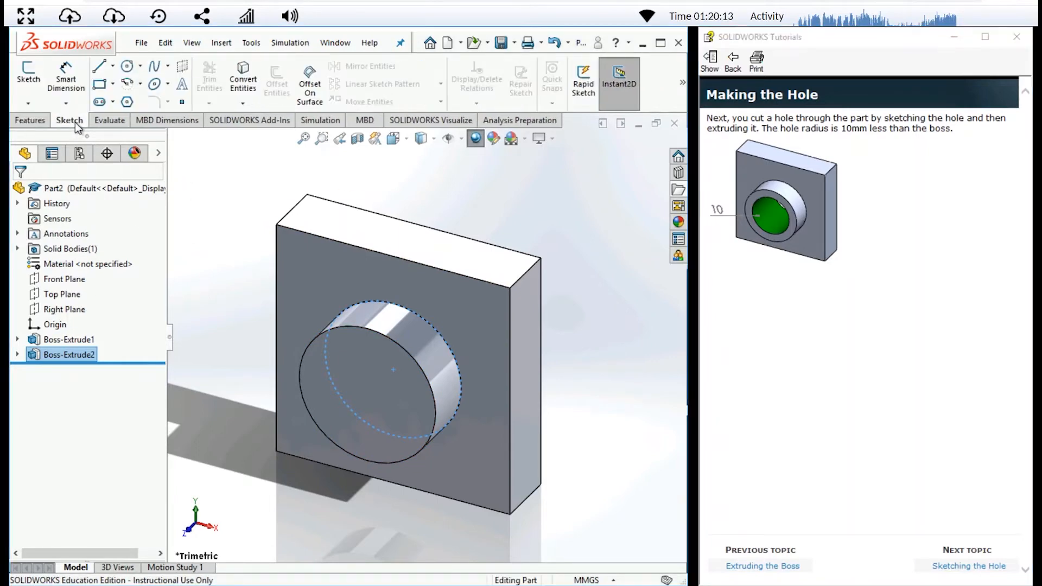
{"action": "left_click", "coordinate": [34, 76]}
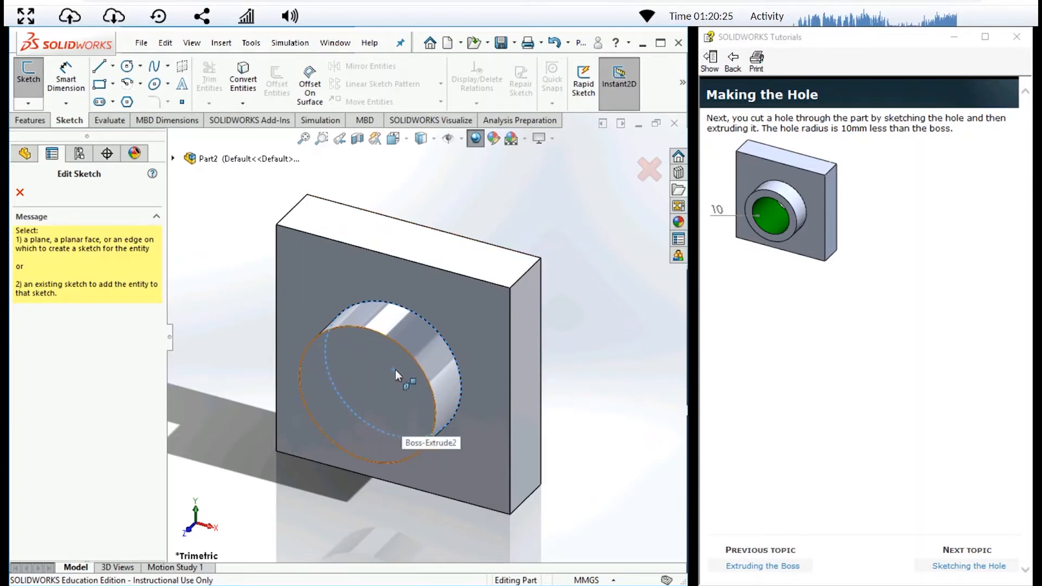
{"action": "left_click", "coordinate": [365, 382]}
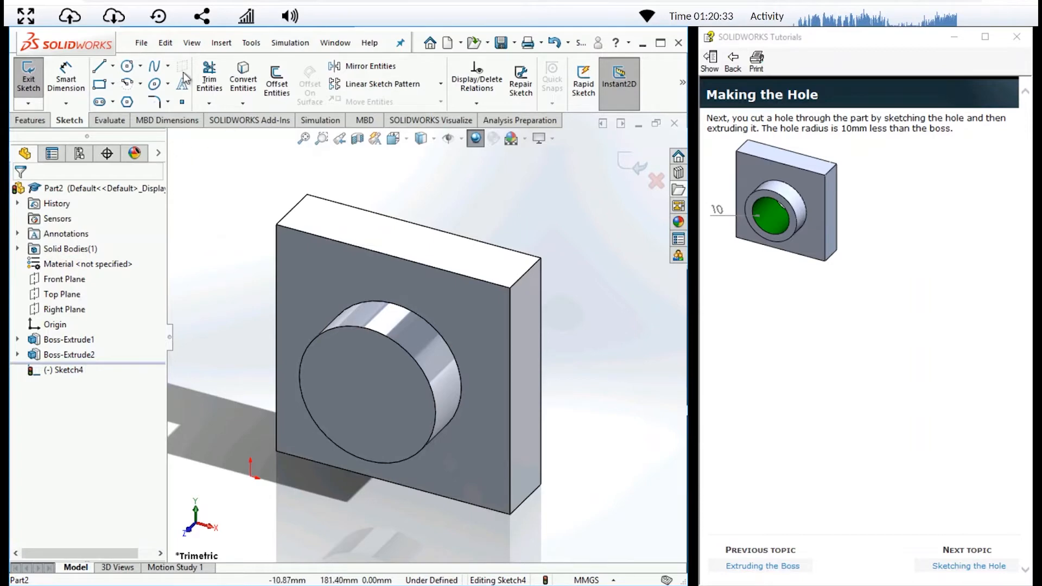
{"action": "left_click", "coordinate": [128, 67]}
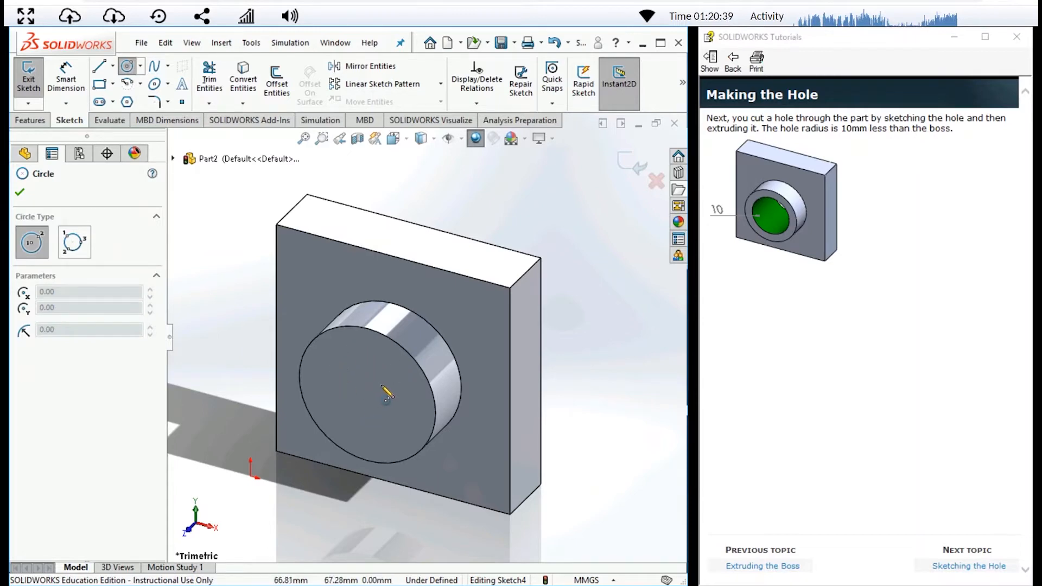
{"action": "left_click", "coordinate": [368, 394]}
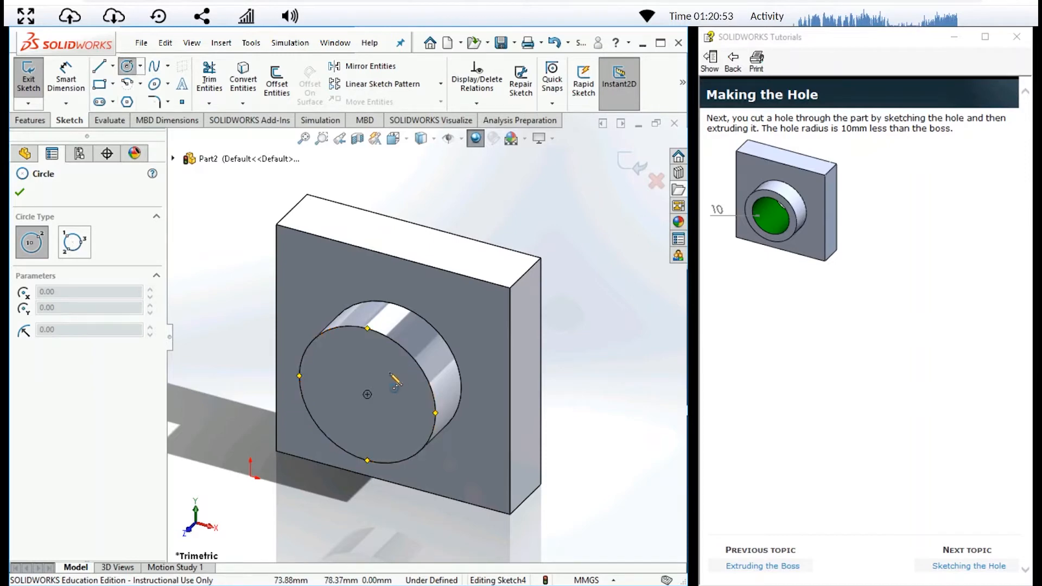
{"action": "left_click", "coordinate": [367, 394]}
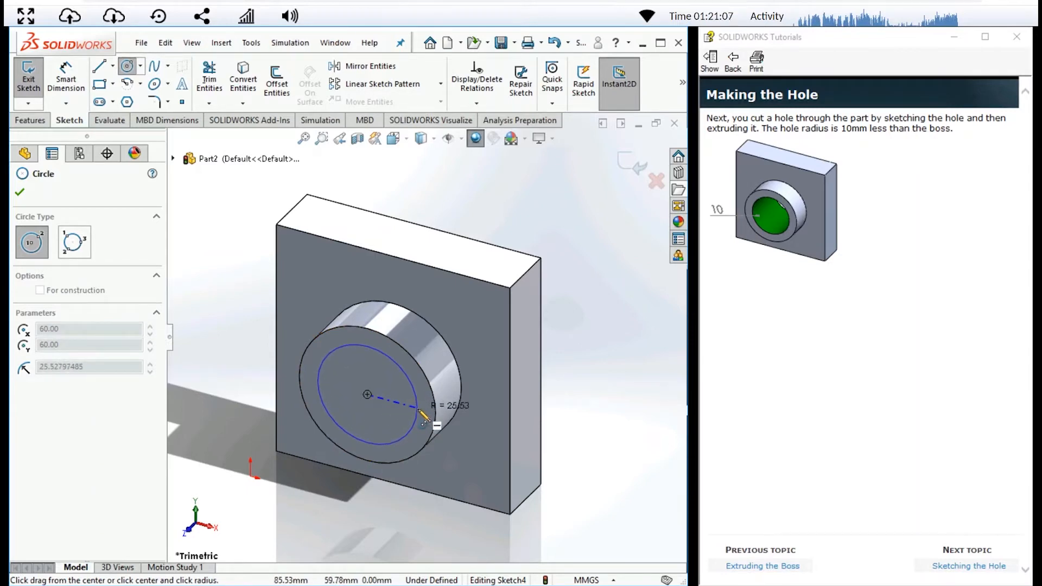
{"action": "left_click", "coordinate": [418, 409]}
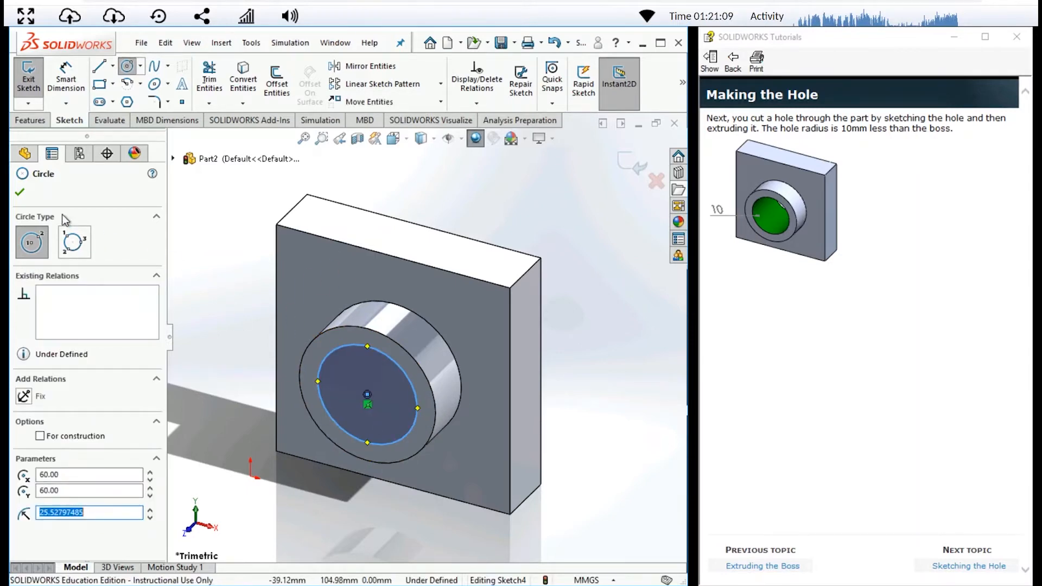
{"action": "left_click", "coordinate": [20, 192]}
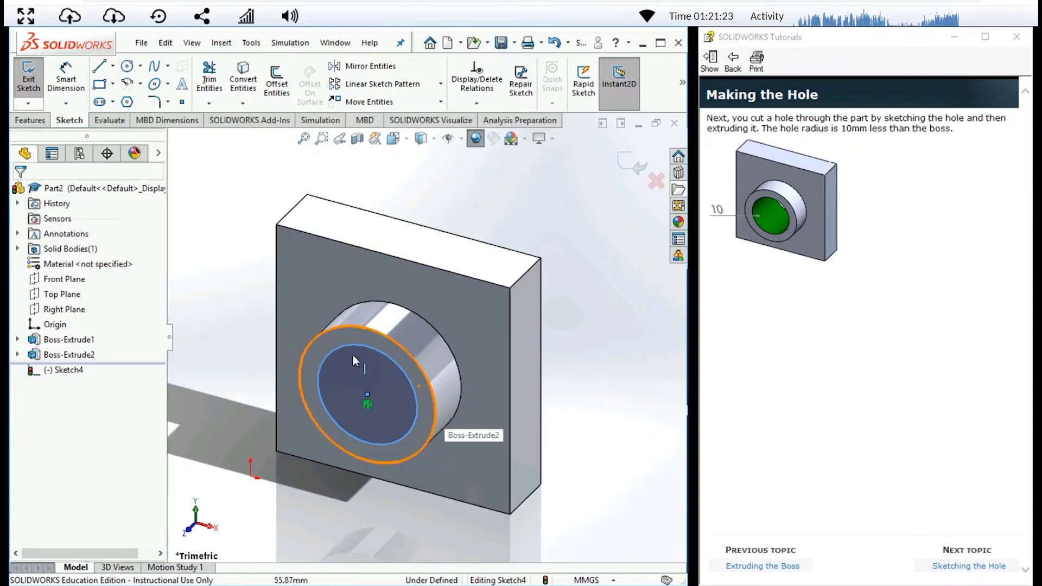
- Try a 50 mm diameter dimension on the hole circle with Smart Dimension and undo it
{"action": "left_click", "coordinate": [72, 88]}
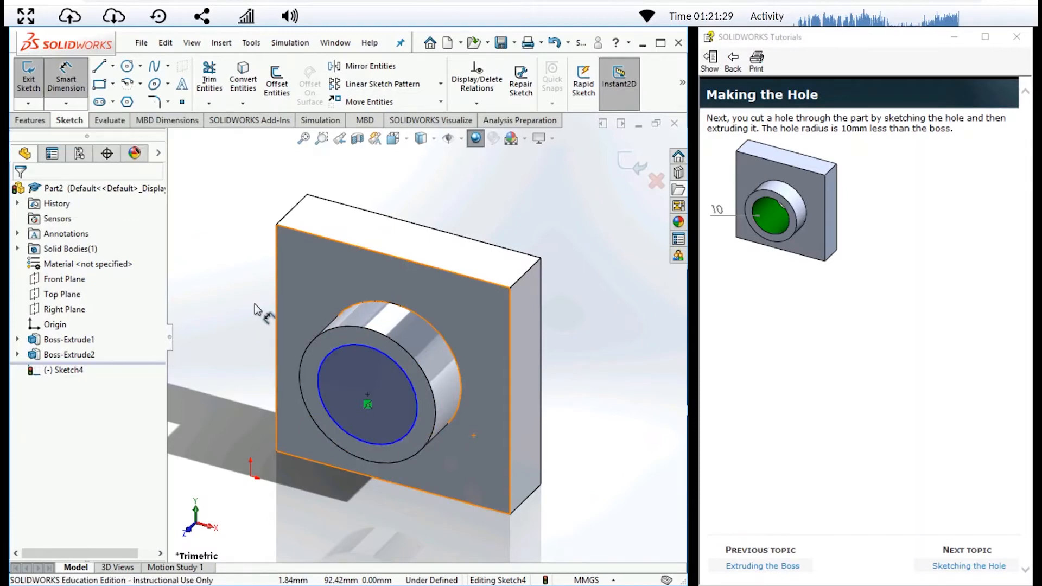
{"action": "left_click", "coordinate": [408, 379]}
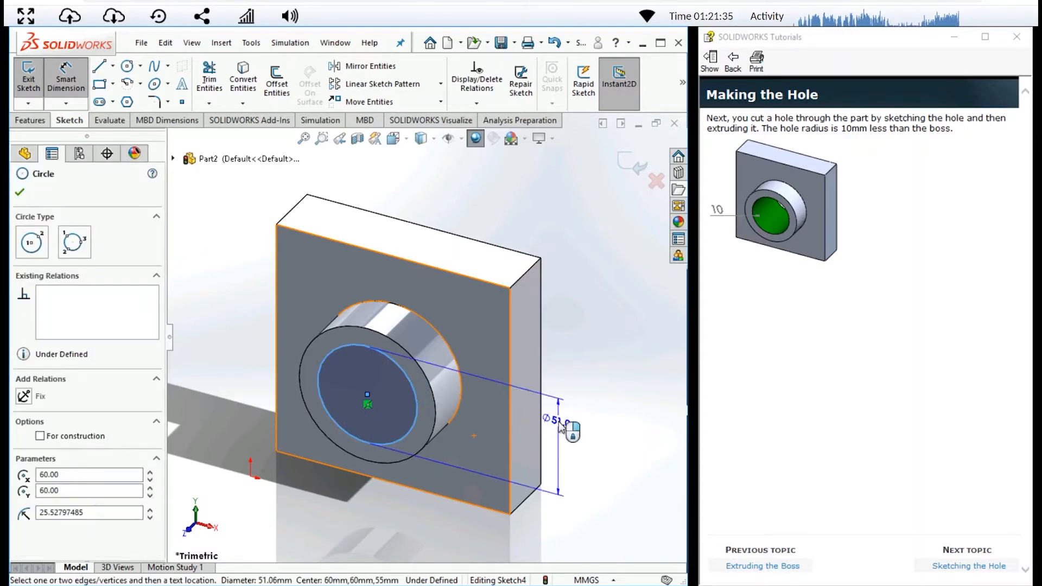
{"action": "left_click", "coordinate": [562, 429]}
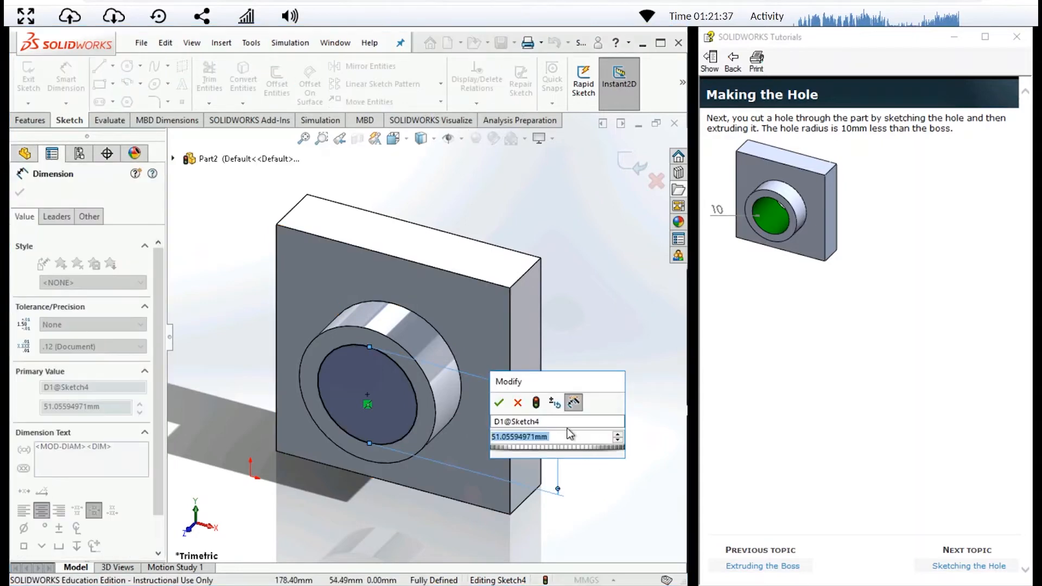
{"action": "type", "text": "50"}
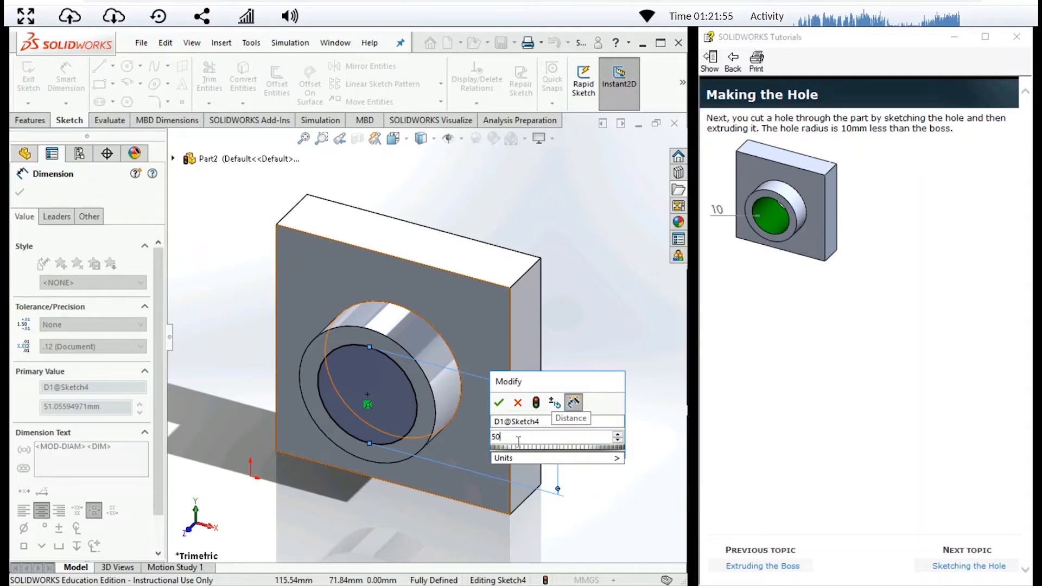
{"action": "key", "text": "BackSpace"}
{"action": "key", "text": "BackSpace"}
{"action": "type", "text": "60"}
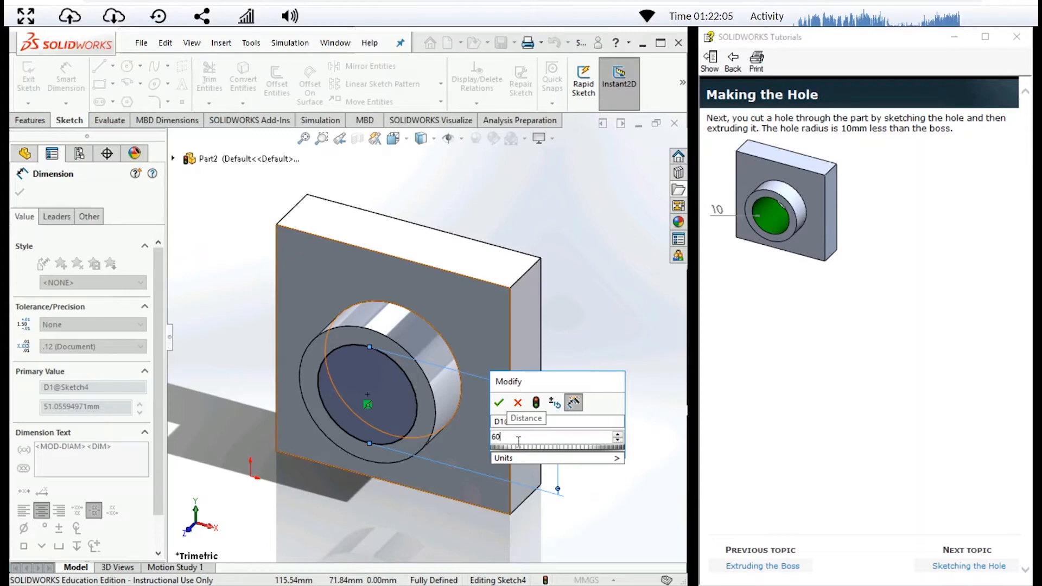
{"action": "key", "text": "BackSpace"}
{"action": "key", "text": "BackSpace"}
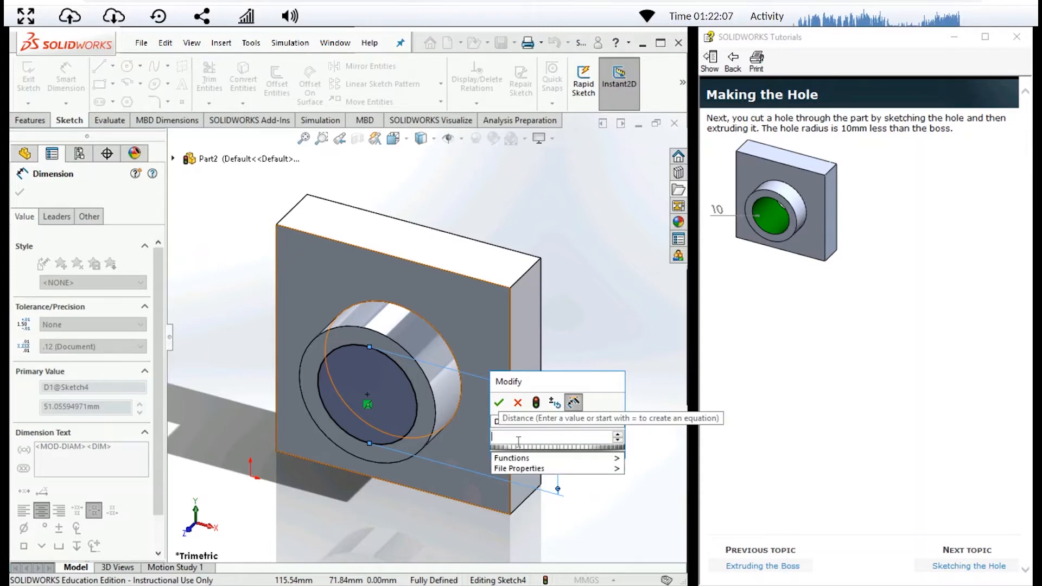
{"action": "type", "text": "6"}
{"action": "key", "text": "BackSpace"}
{"action": "type", "text": "50"}
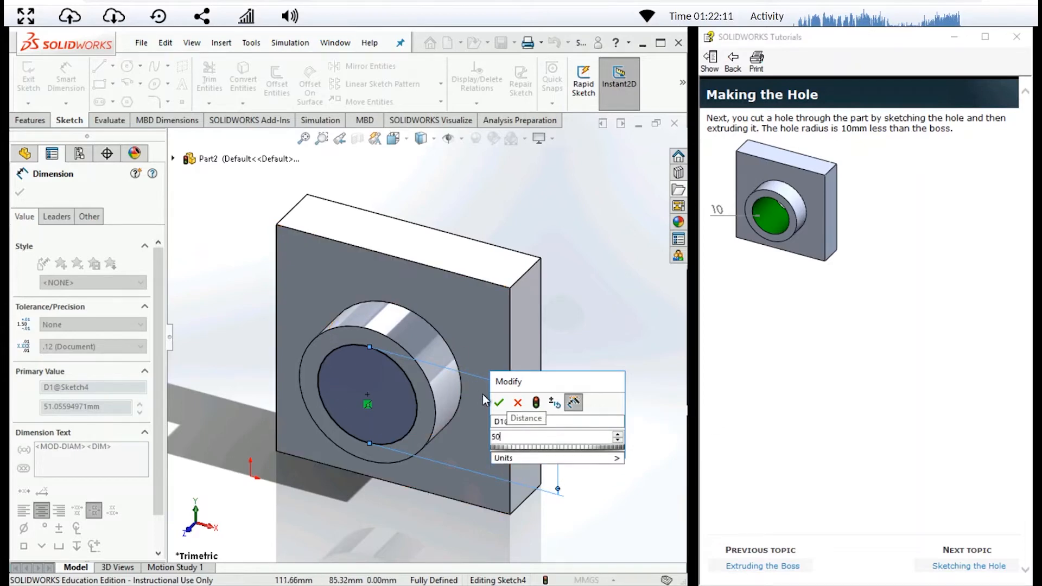
{"action": "left_click", "coordinate": [499, 402]}
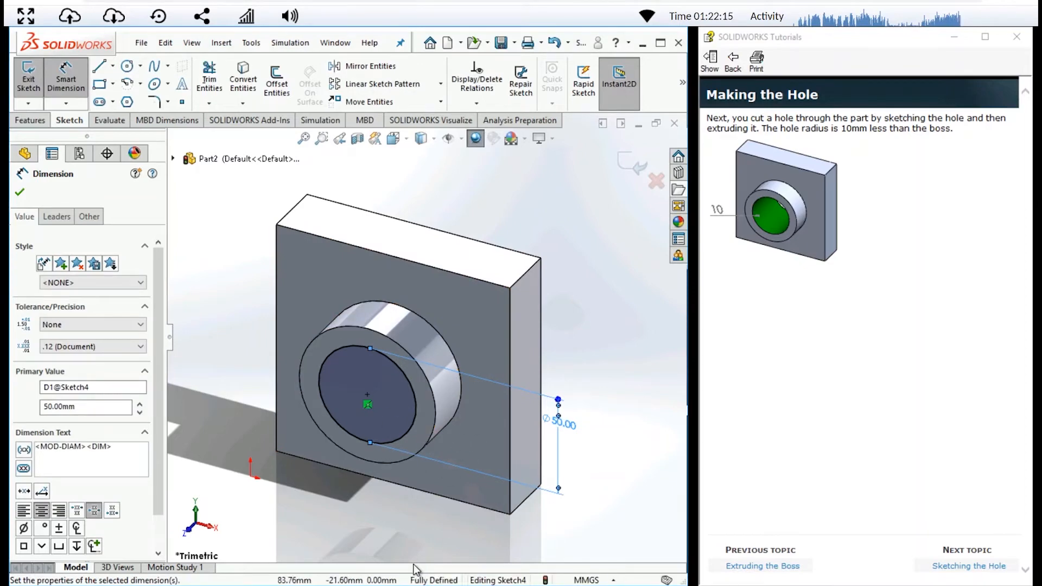
{"action": "key", "text": "ctrl+z"}
{"action": "key", "text": "ctrl+z"}
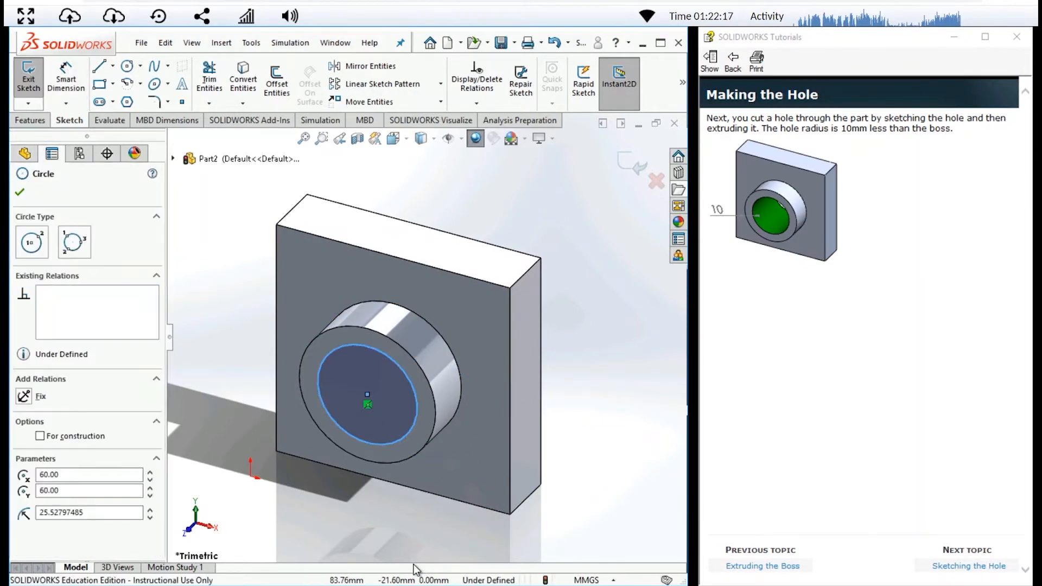
- Dimension the radial gap between the hole circle and the boss's outer edge with Smart Dimension and set it to 10 mm
{"action": "left_click", "coordinate": [80, 89]}
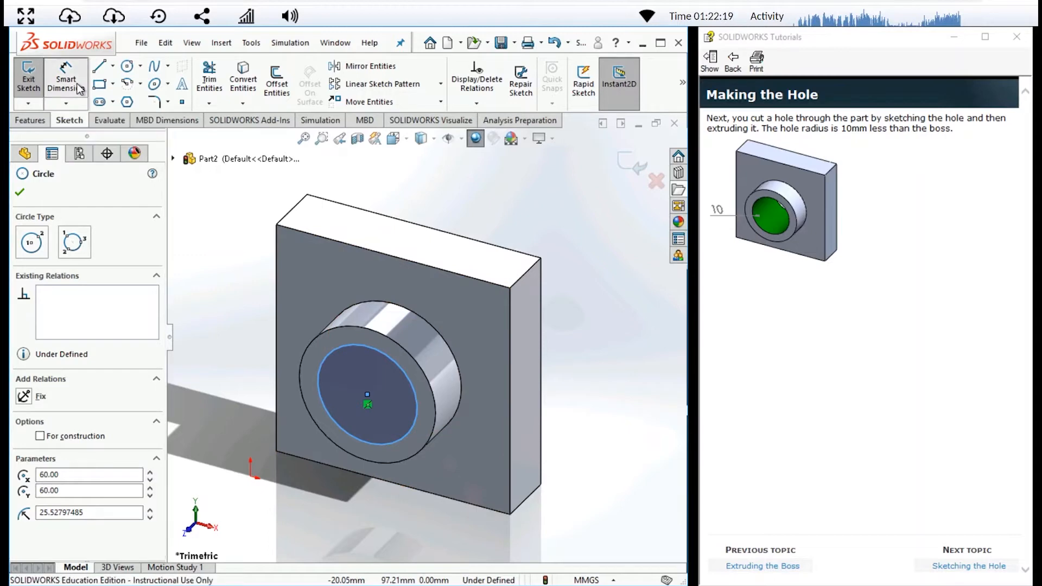
{"action": "left_click", "coordinate": [375, 351]}
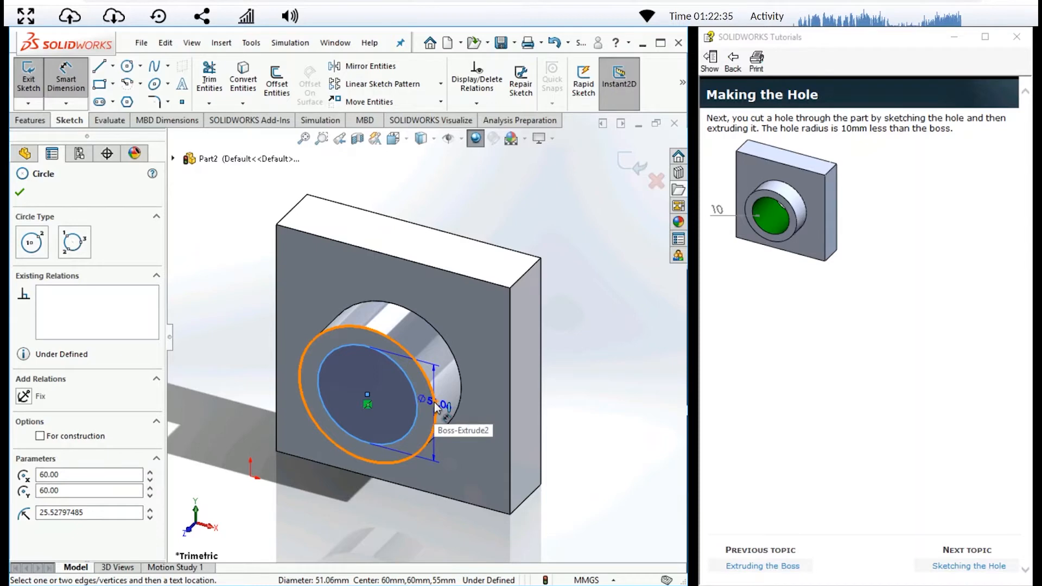
{"action": "key", "text": "Escape"}
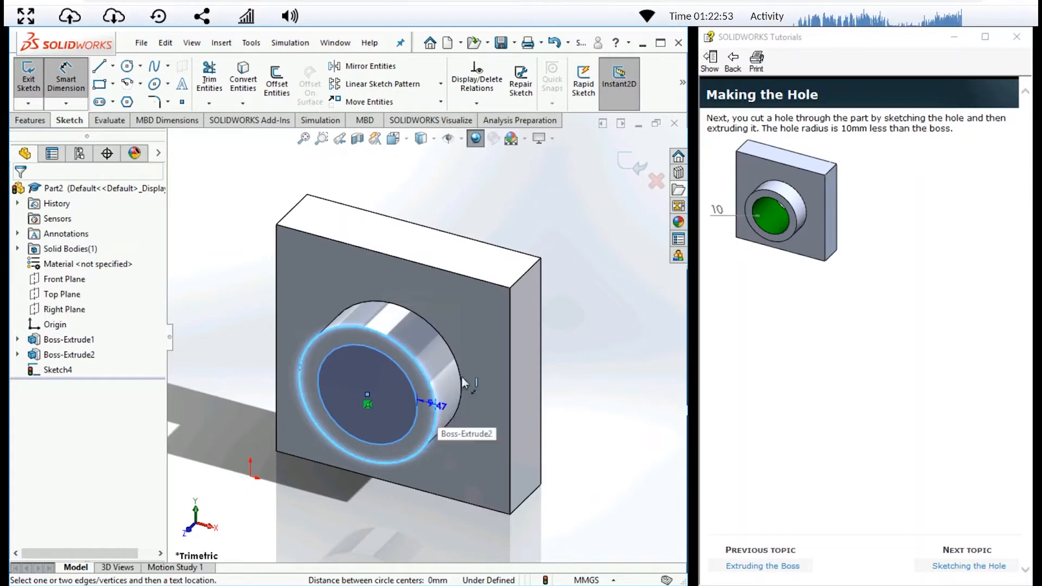
{"action": "left_click", "coordinate": [484, 340]}
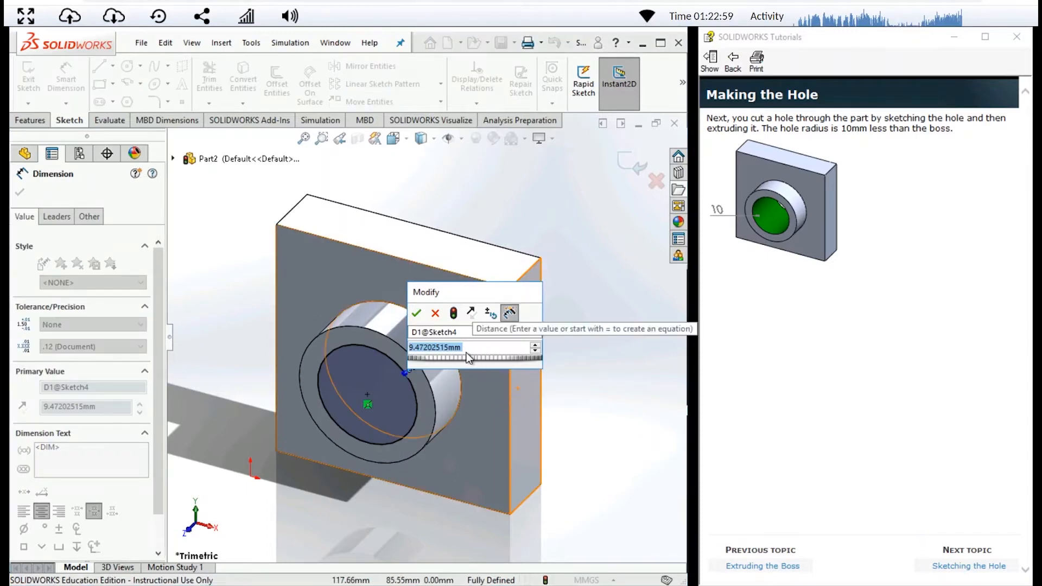
{"action": "type", "text": "10"}
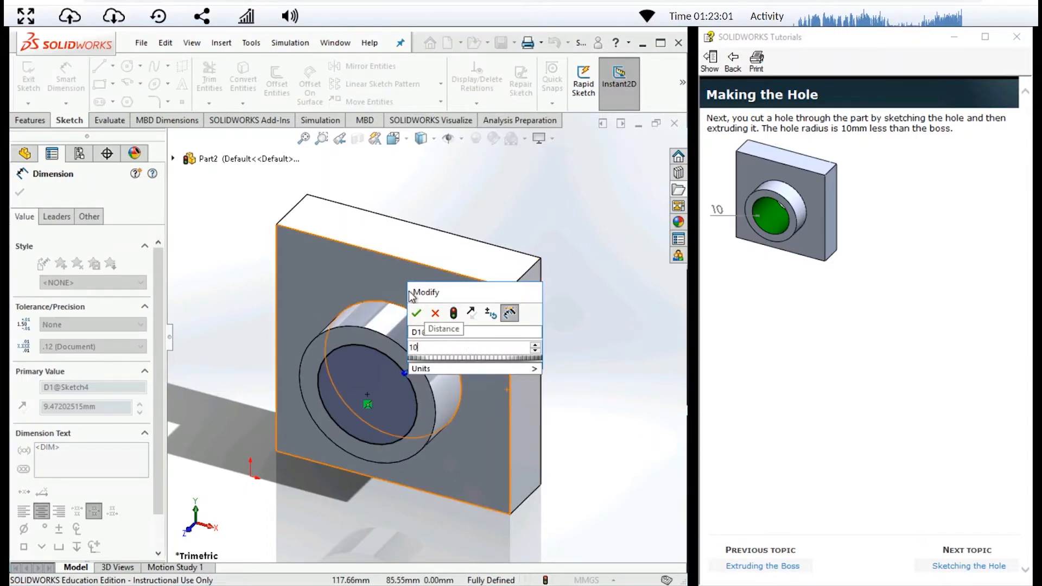
{"action": "left_click", "coordinate": [417, 314]}
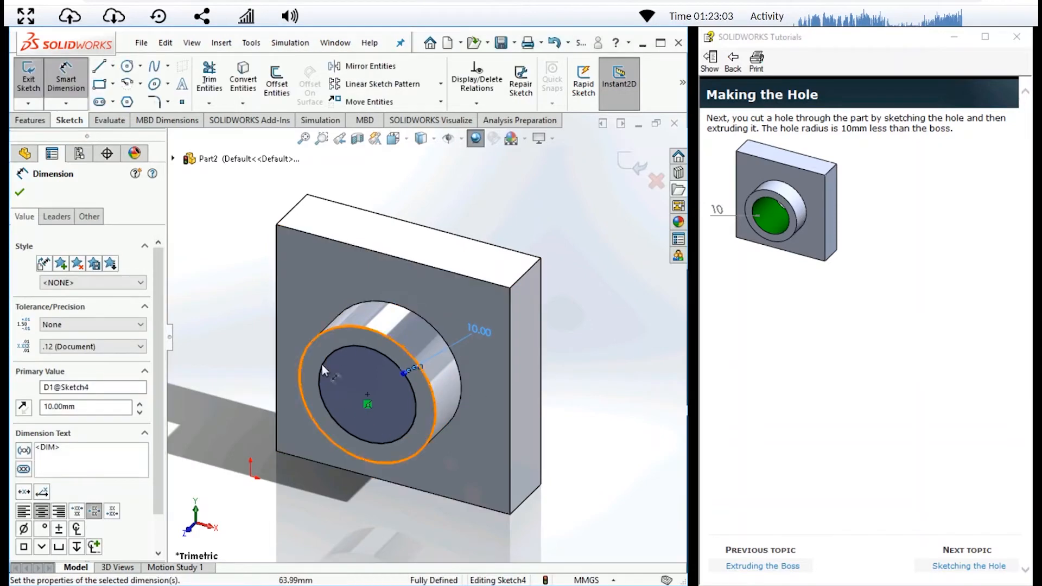
- Check the hole circle's radius in its properties and exit the sketch
{"action": "left_click", "coordinate": [413, 401]}
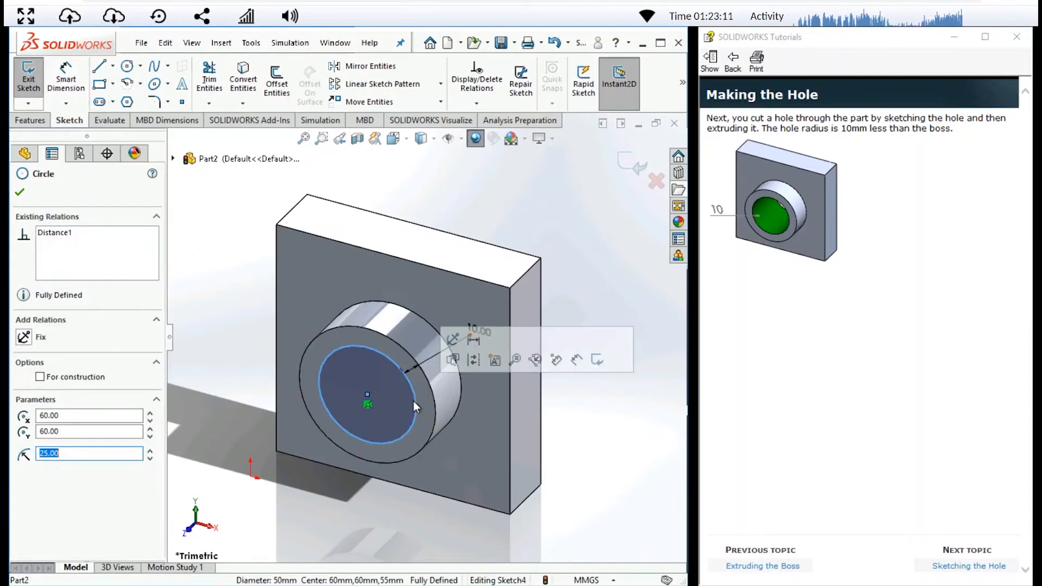
{"action": "left_click", "coordinate": [70, 455]}
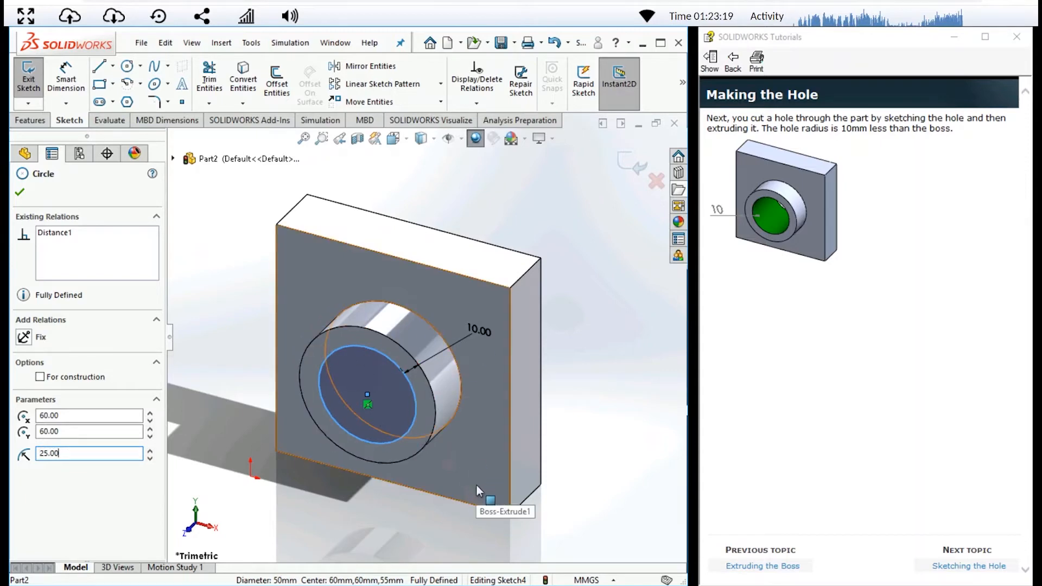
{"action": "left_click", "coordinate": [20, 192]}
{"action": "left_click", "coordinate": [30, 82]}
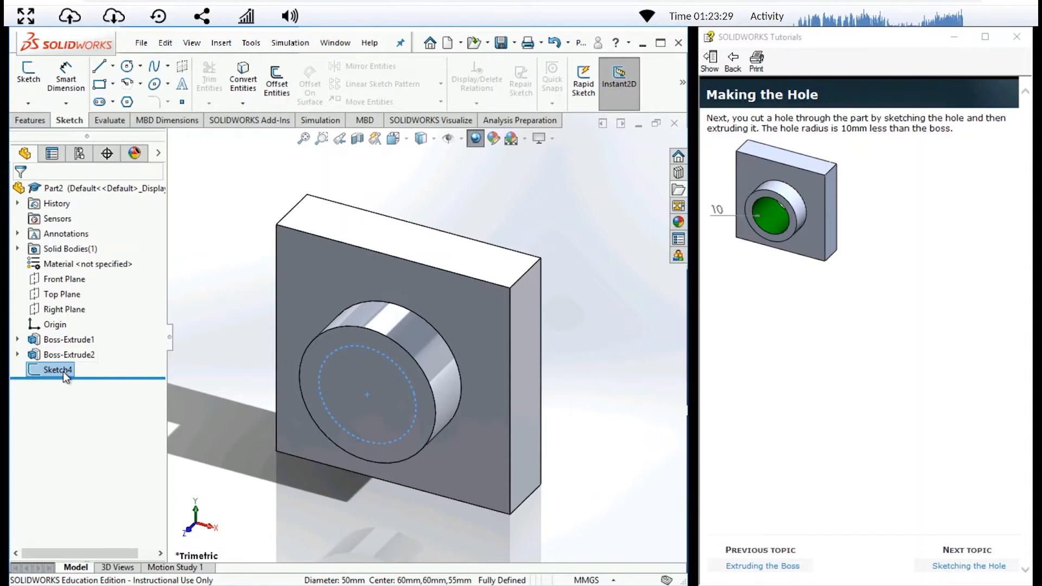
- Cut the hole circle through the boss and block with an Extruded Cut using the Through All end condition
{"action": "left_click", "coordinate": [26, 121]}
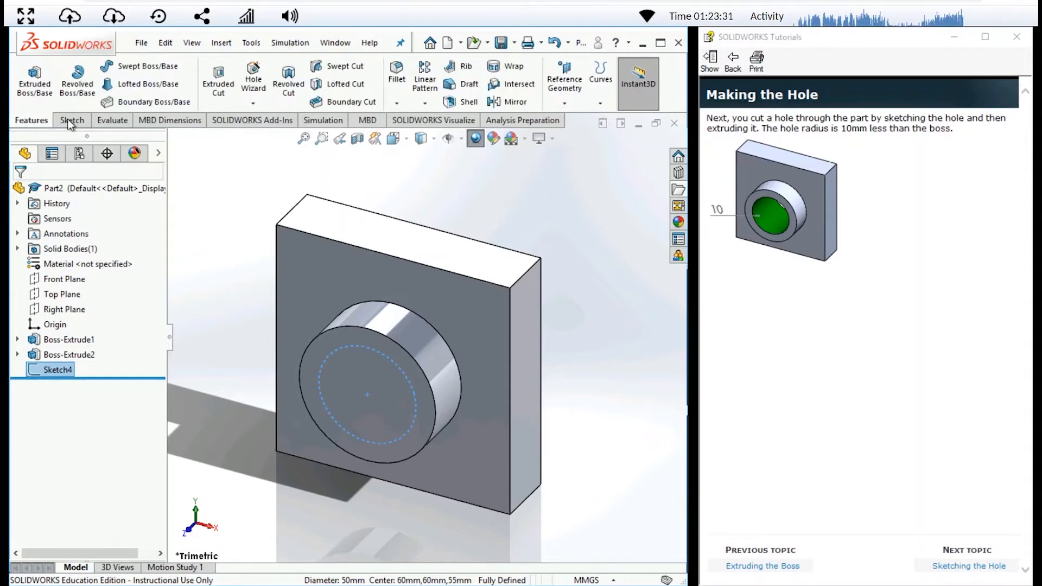
{"action": "left_click", "coordinate": [218, 82]}
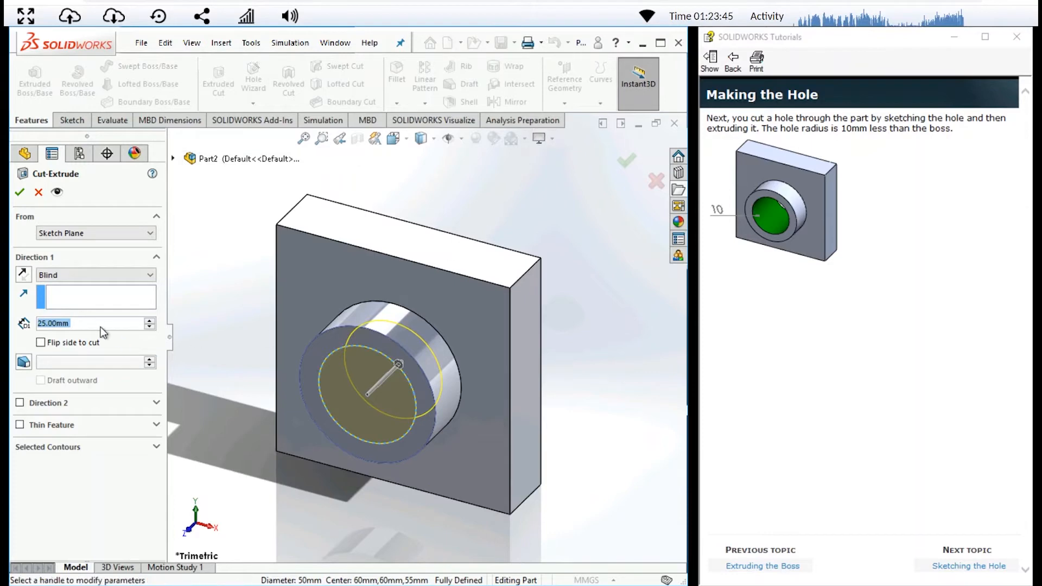
{"action": "left_click", "coordinate": [150, 276]}
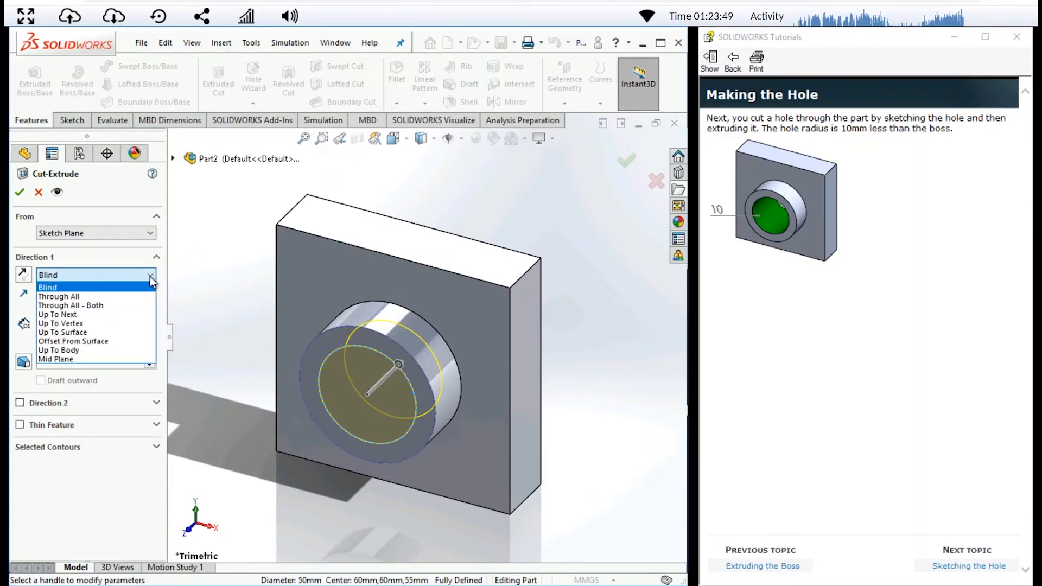
{"action": "left_click", "coordinate": [145, 297]}
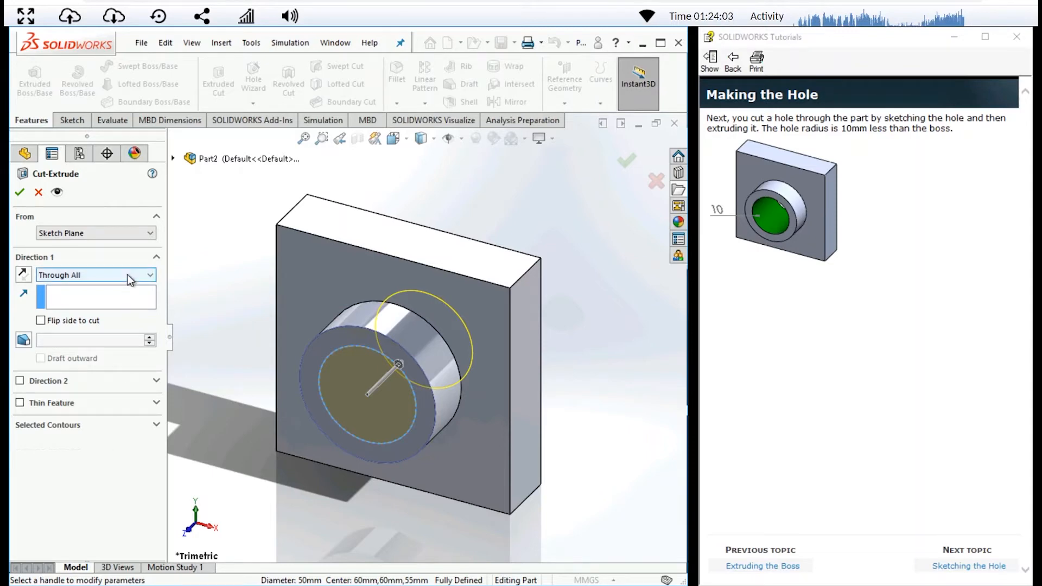
{"action": "left_click", "coordinate": [21, 193]}
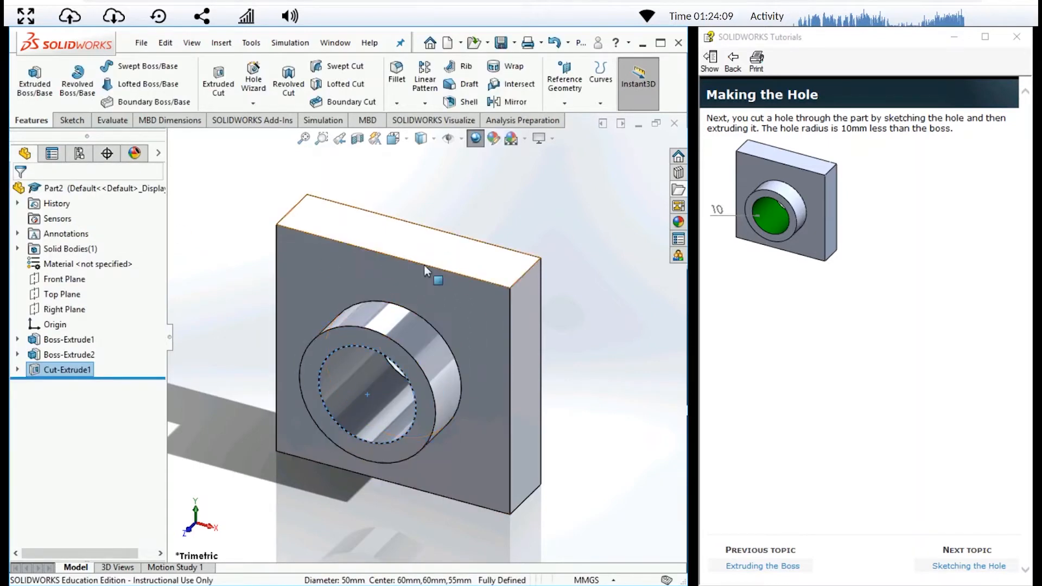
- Examine the through hole from the front view and return the part to the isometric view
{"action": "left_click", "coordinate": [406, 140]}
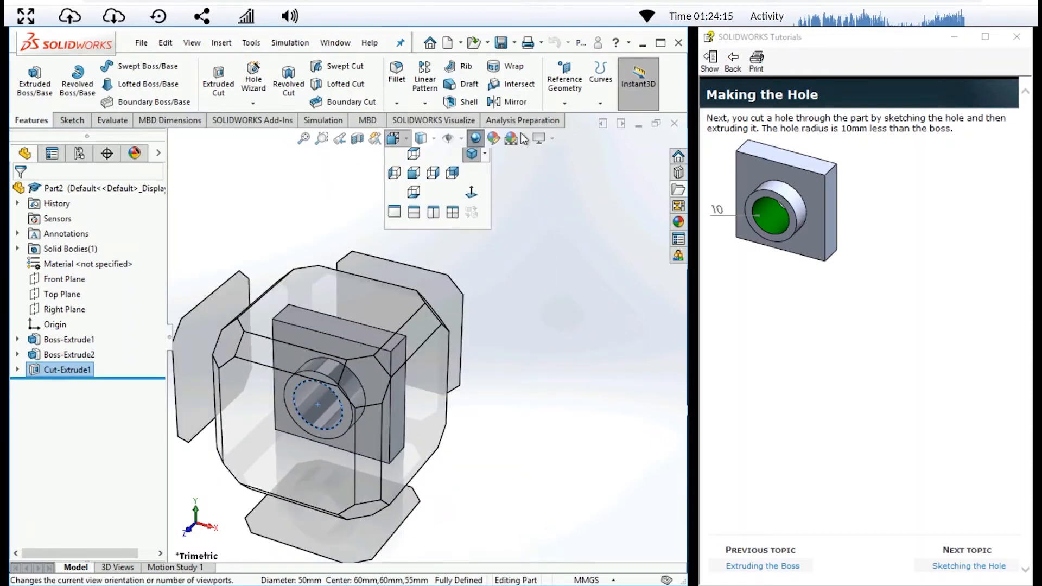
{"action": "left_click", "coordinate": [551, 139]}
{"action": "left_click", "coordinate": [565, 207]}
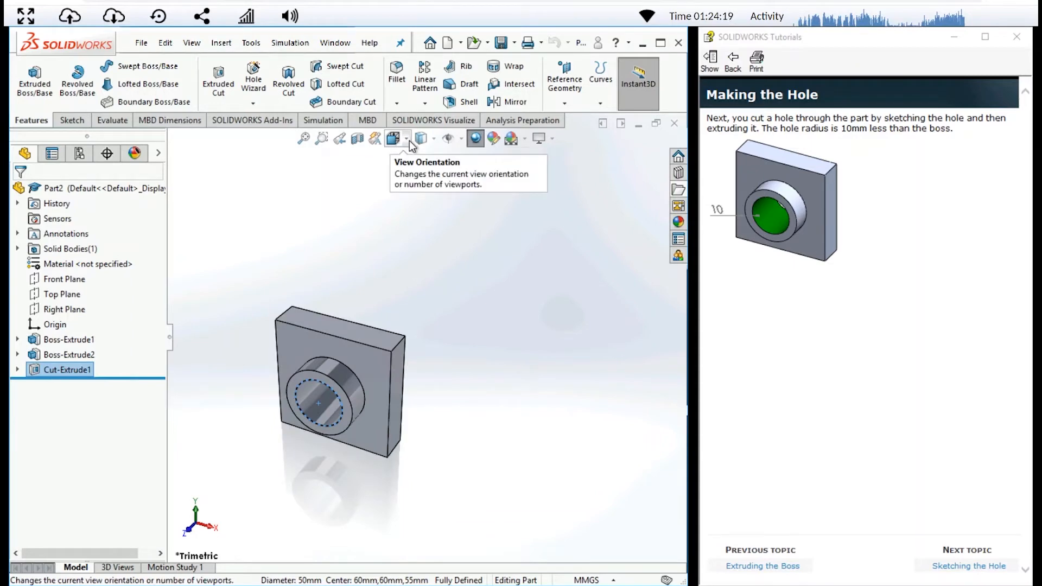
{"action": "left_click", "coordinate": [407, 139]}
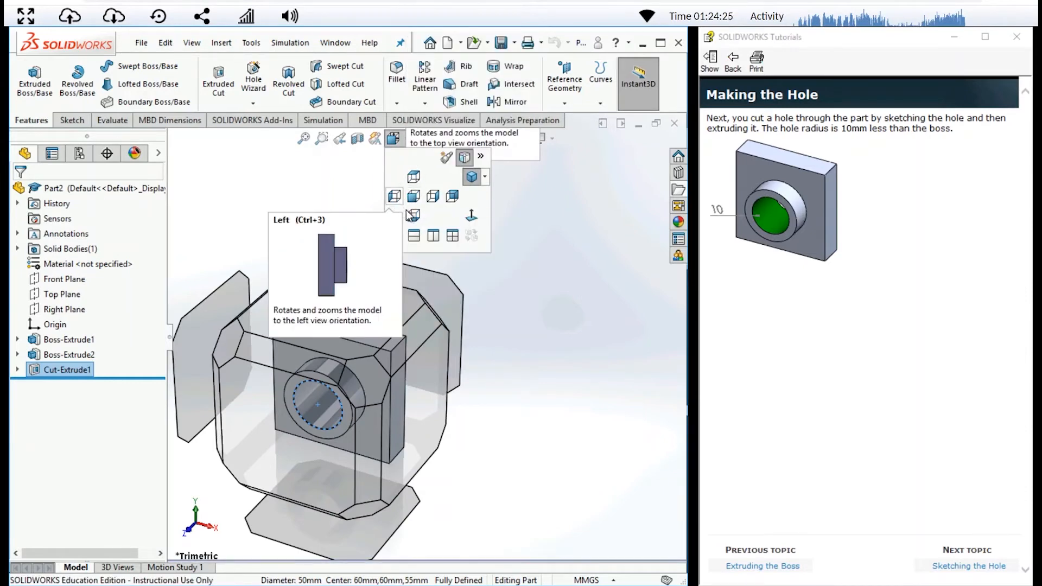
{"action": "left_click", "coordinate": [403, 141]}
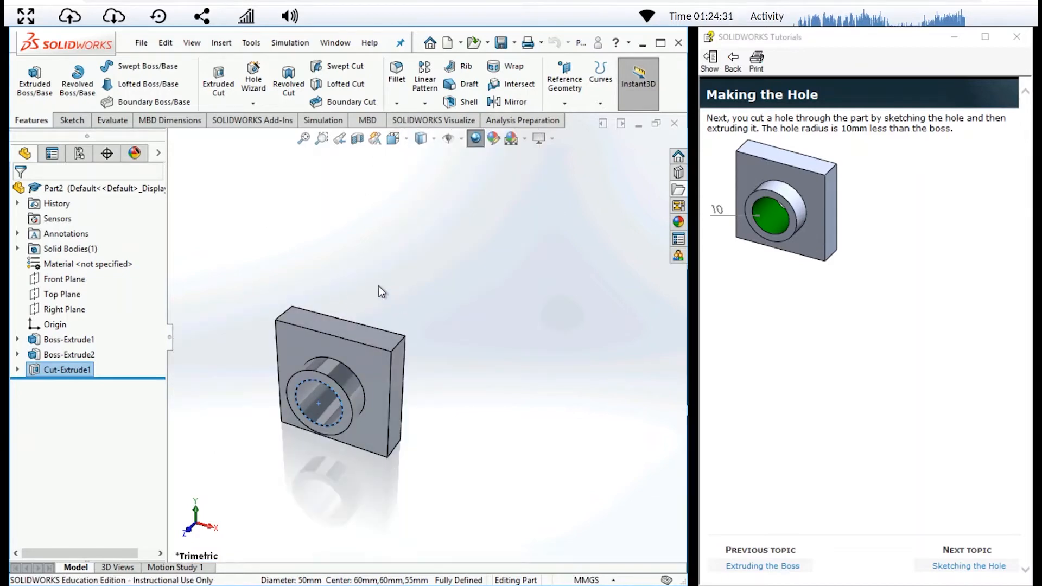
{"action": "key", "text": "space"}
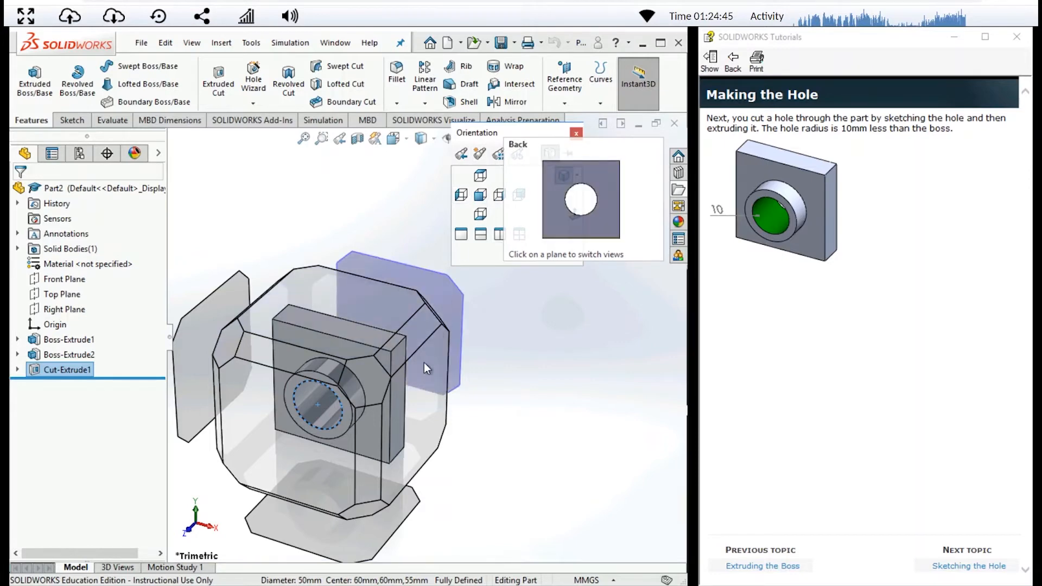
{"action": "left_click", "coordinate": [287, 427]}
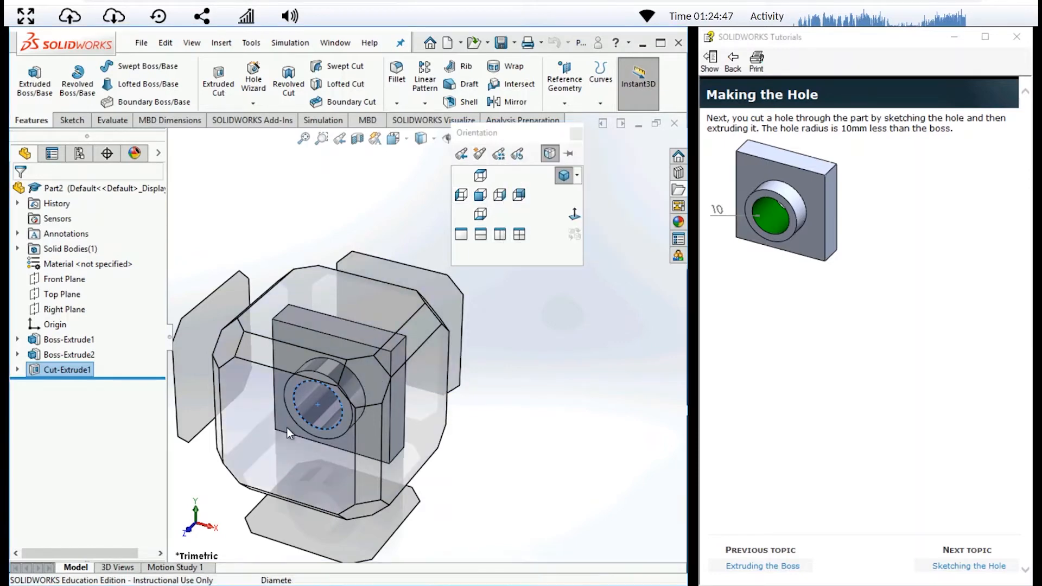
{"action": "left_click", "coordinate": [387, 354]}
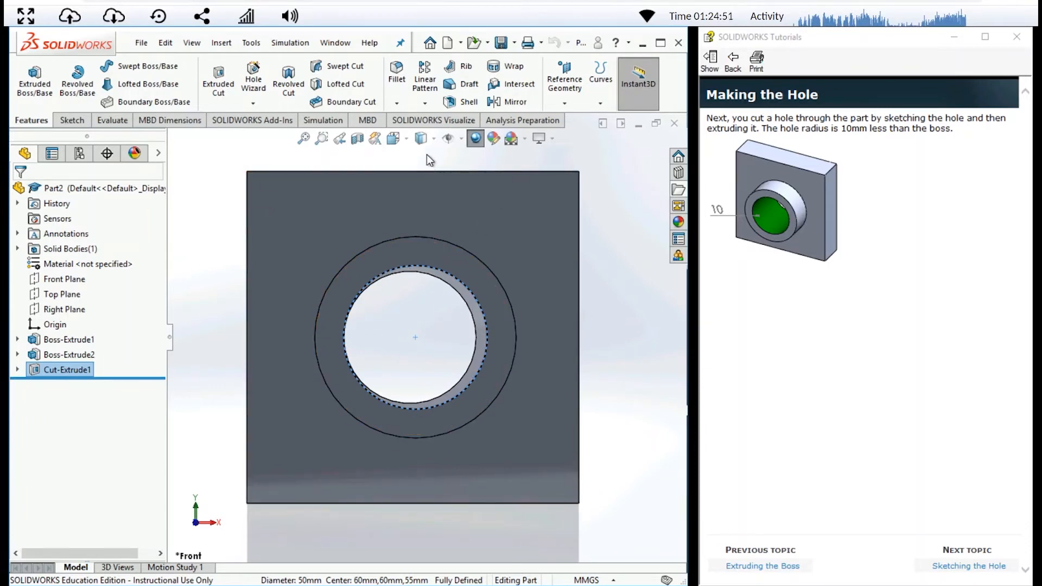
{"action": "key", "text": "space"}
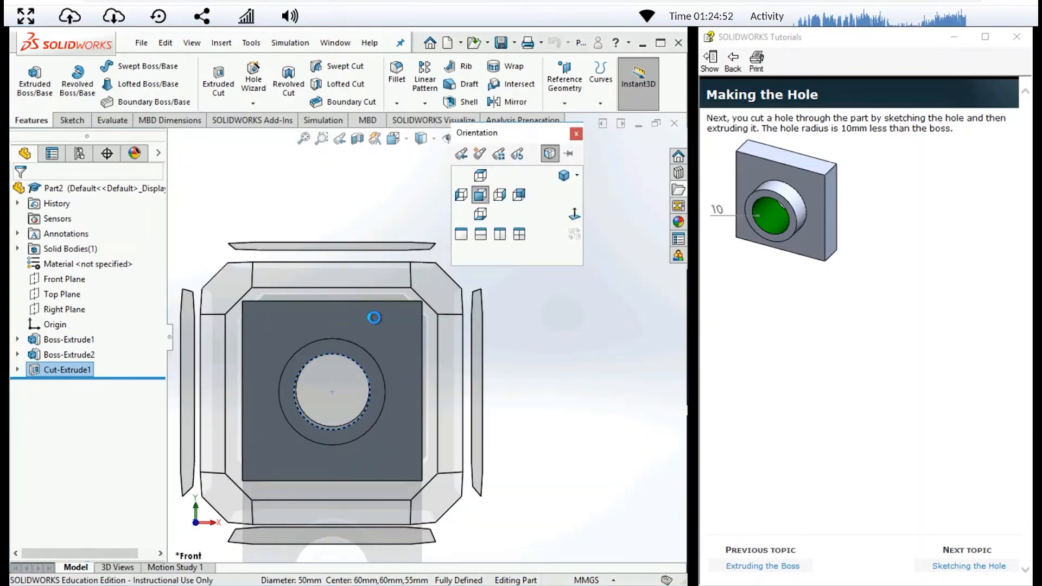
{"action": "left_click", "coordinate": [434, 295]}
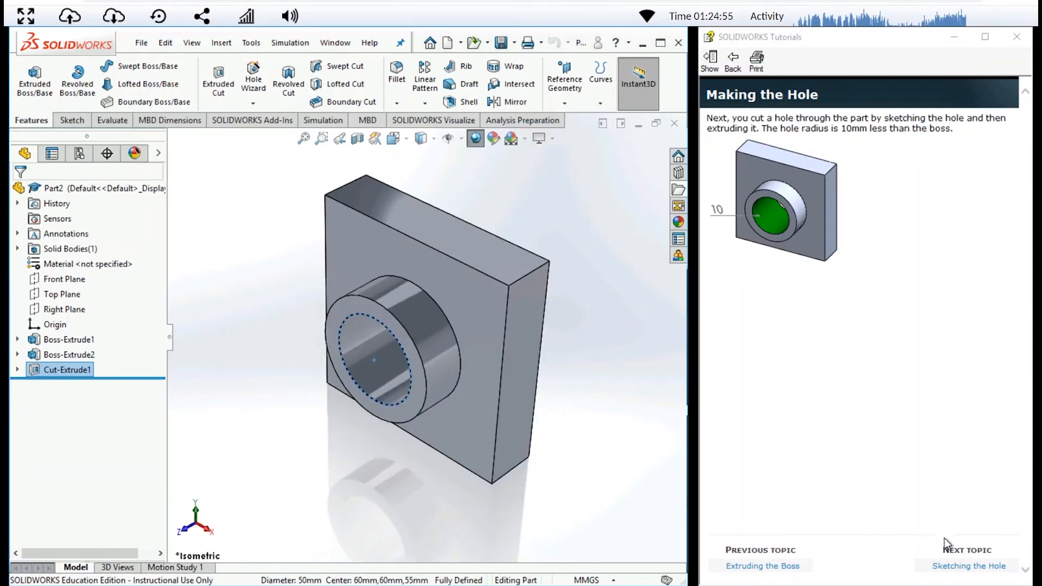
- Advance the tutorial past the hole topics to the Adding the Fillets page
{"action": "left_click", "coordinate": [959, 564]}
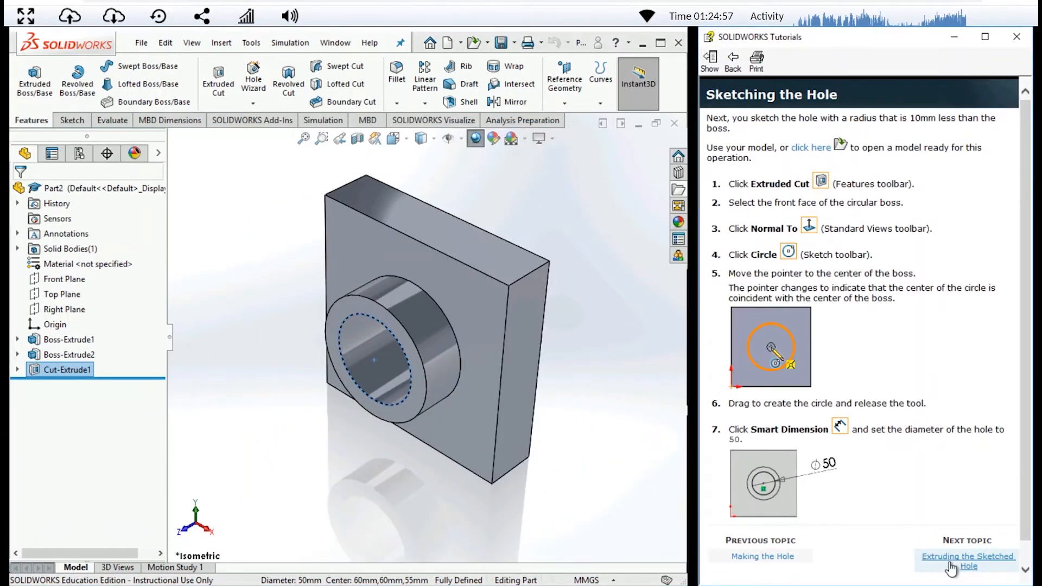
{"action": "left_click", "coordinate": [951, 565]}
{"action": "left_click", "coordinate": [949, 561]}
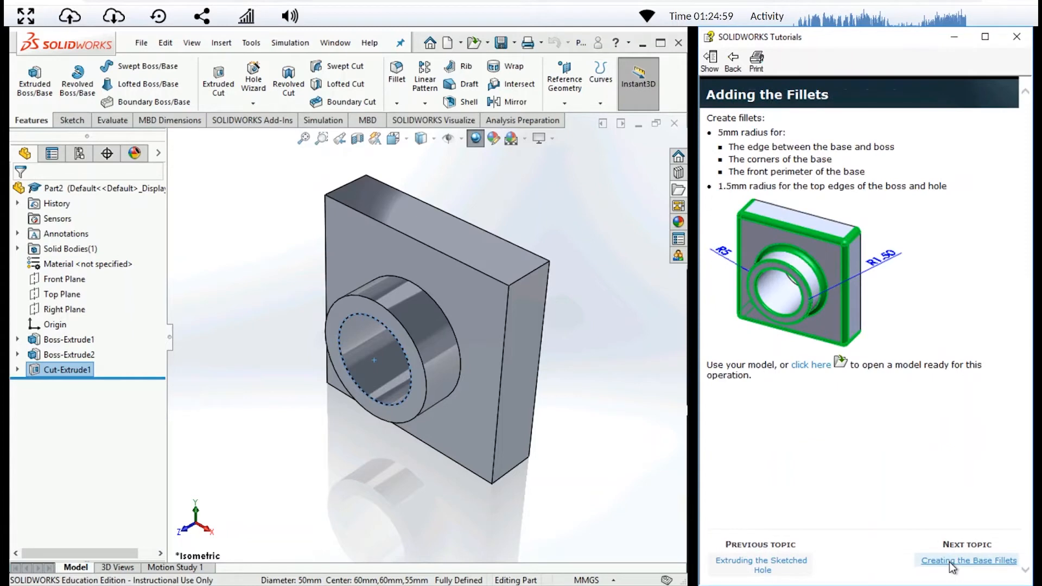
{"action": "left_click", "coordinate": [949, 562]}
{"action": "left_click", "coordinate": [775, 568]}
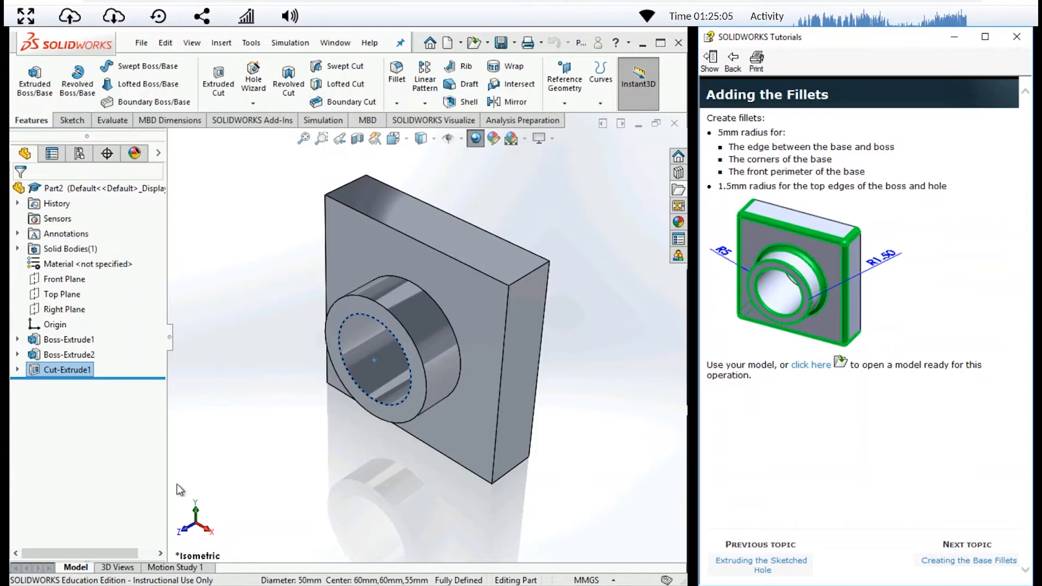
- Start a Fillet and select the block's front face plus its two upper and lower-right corner edges
{"action": "left_click", "coordinate": [398, 76]}
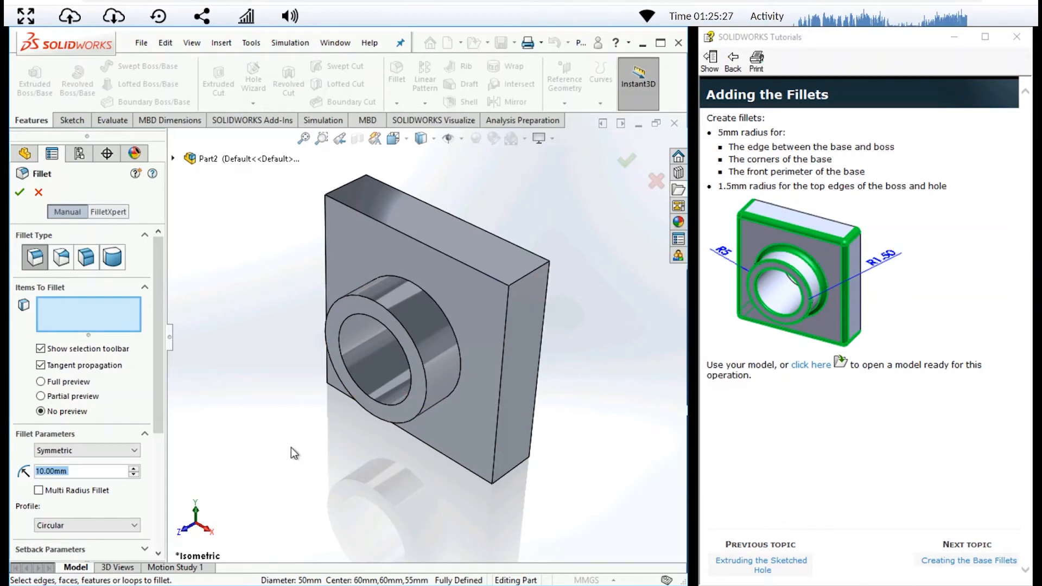
{"action": "left_click", "coordinate": [495, 304]}
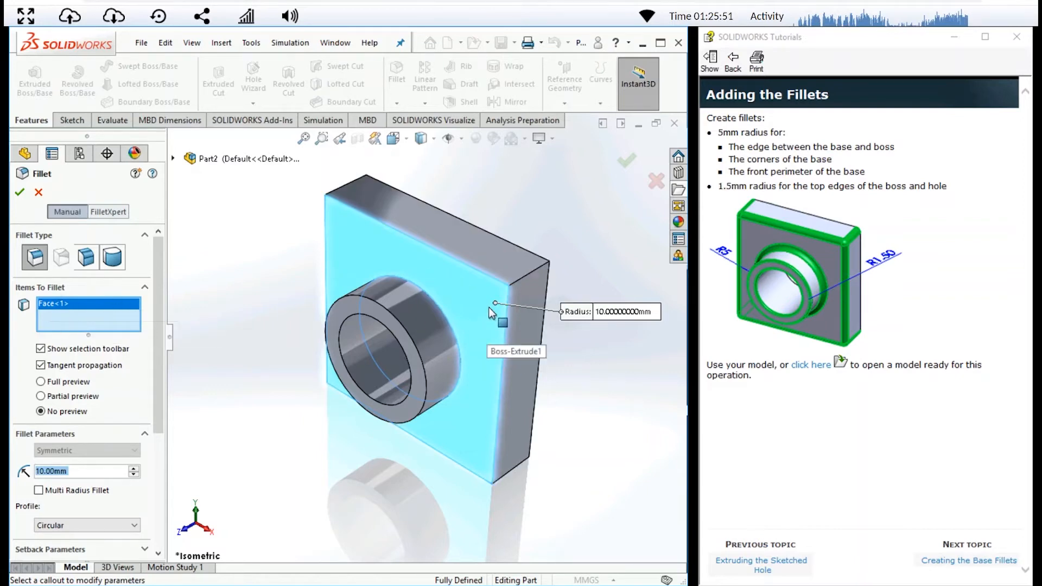
{"action": "left_click", "coordinate": [535, 271]}
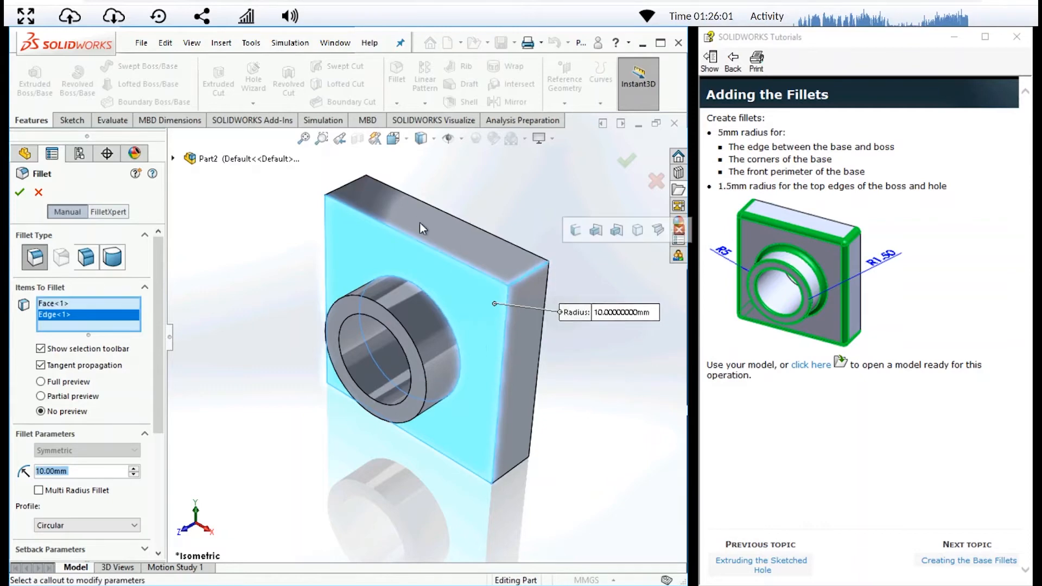
{"action": "left_click", "coordinate": [346, 184]}
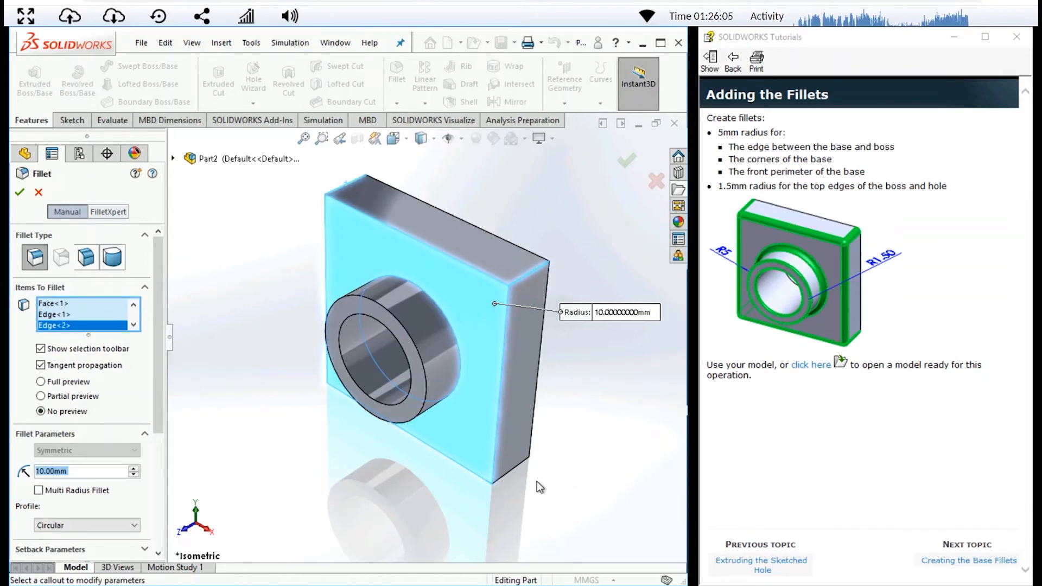
{"action": "left_click", "coordinate": [512, 474]}
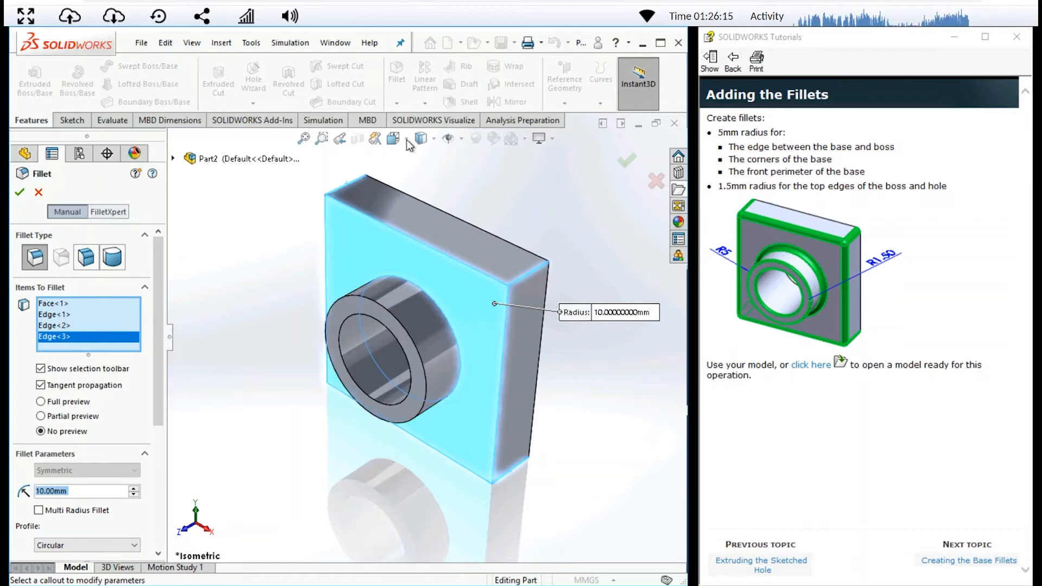
{"action": "key", "text": "BackSpace"}
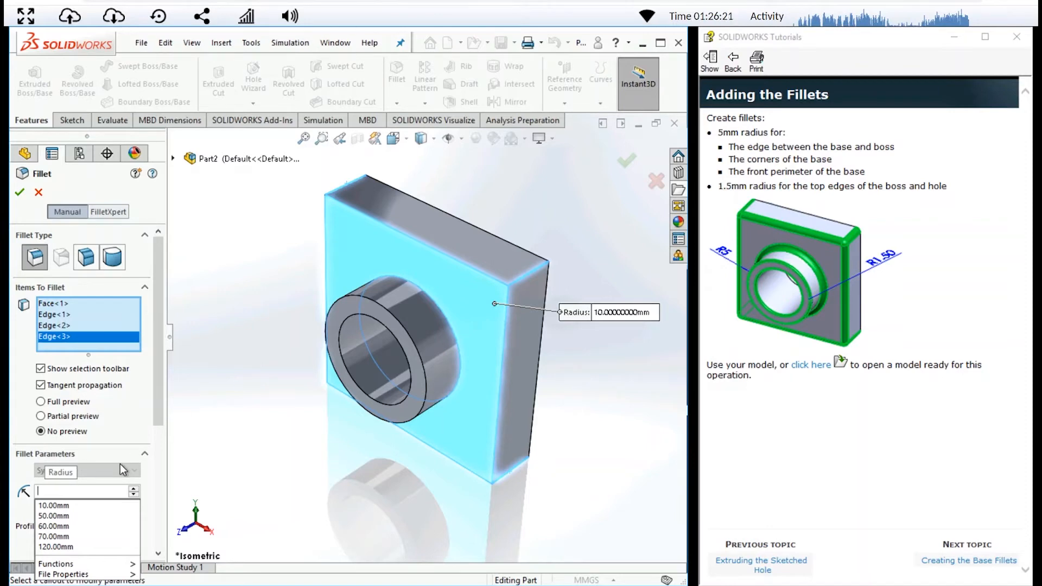
{"action": "left_click", "coordinate": [124, 419]}
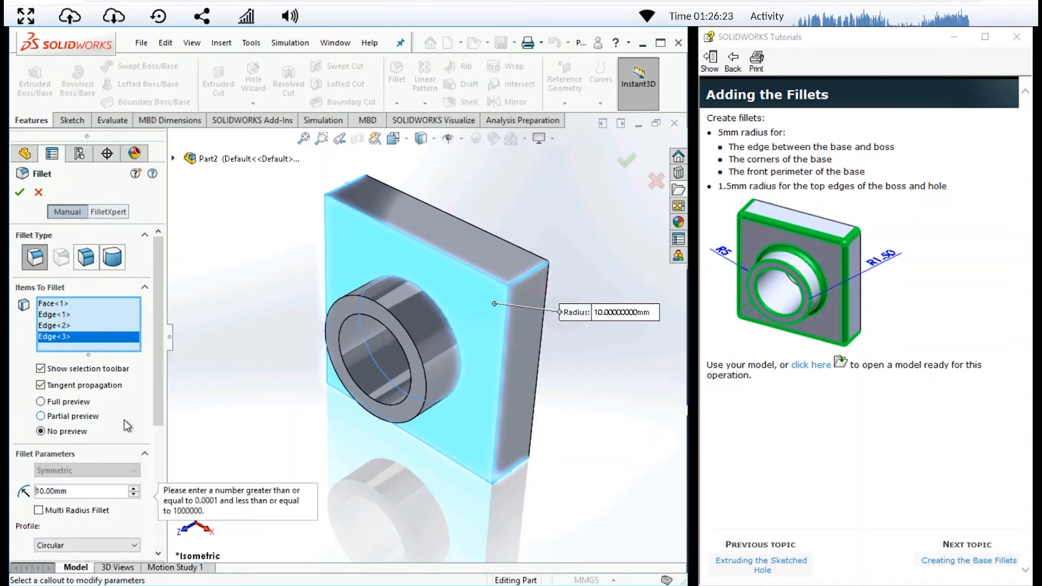
{"action": "left_click", "coordinate": [290, 357]}
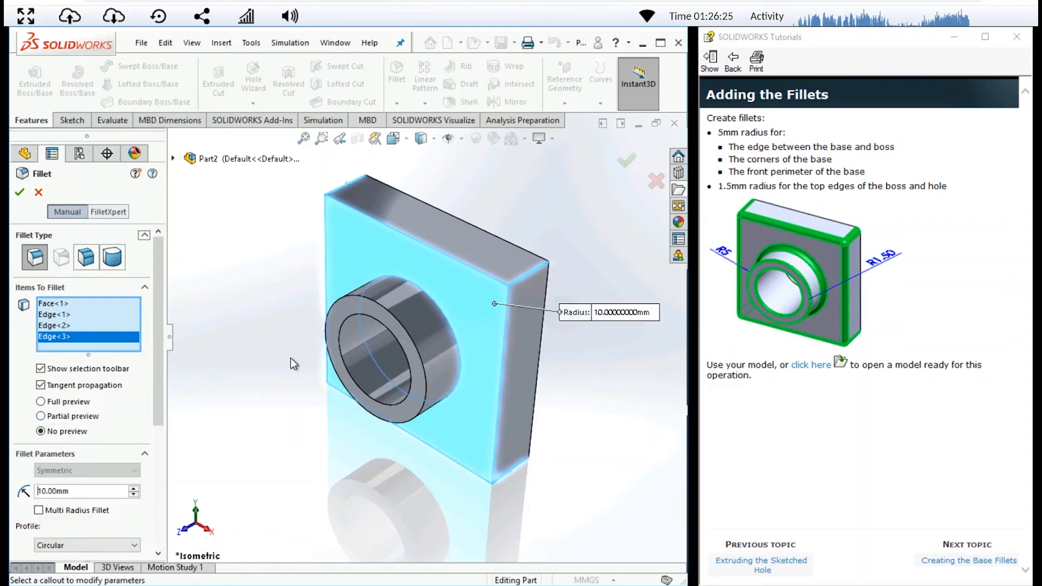
{"action": "key", "text": "Return"}
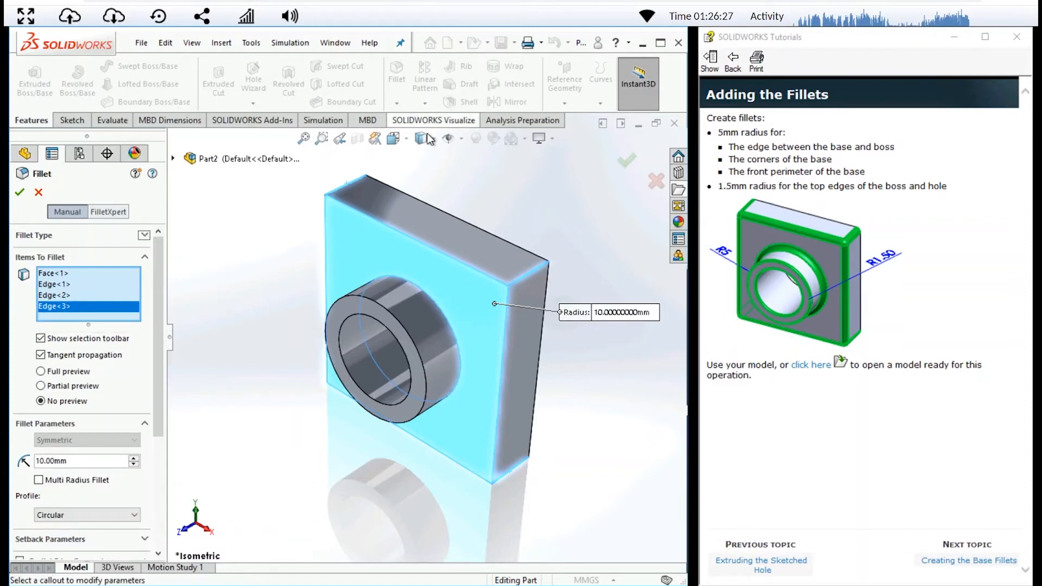
- Add the block's remaining lower corner edge to the fillet, set the radius to 5 mm and apply it
{"action": "left_click", "coordinate": [408, 140]}
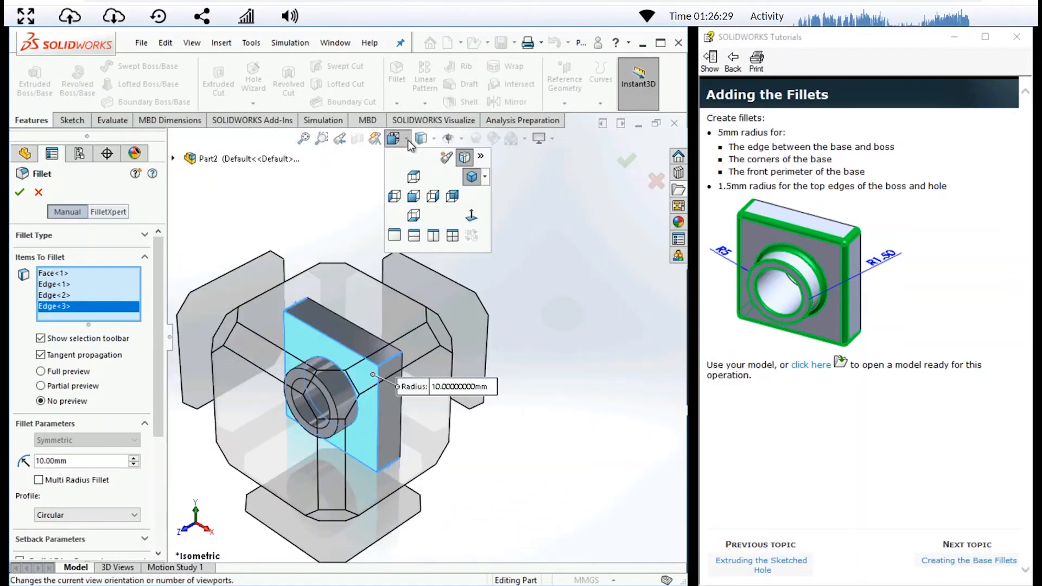
{"action": "left_click", "coordinate": [226, 333]}
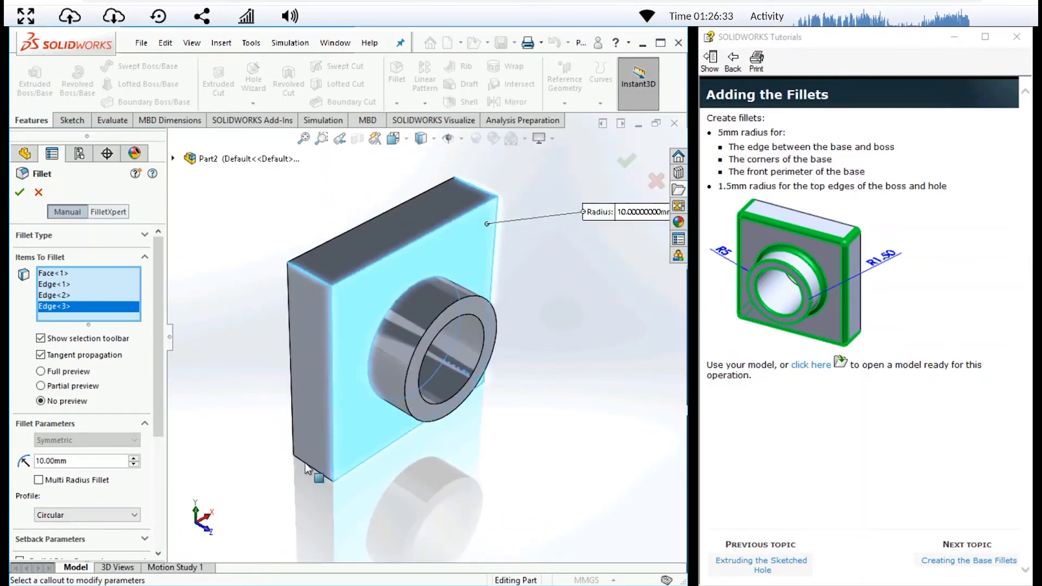
{"action": "left_click", "coordinate": [316, 474]}
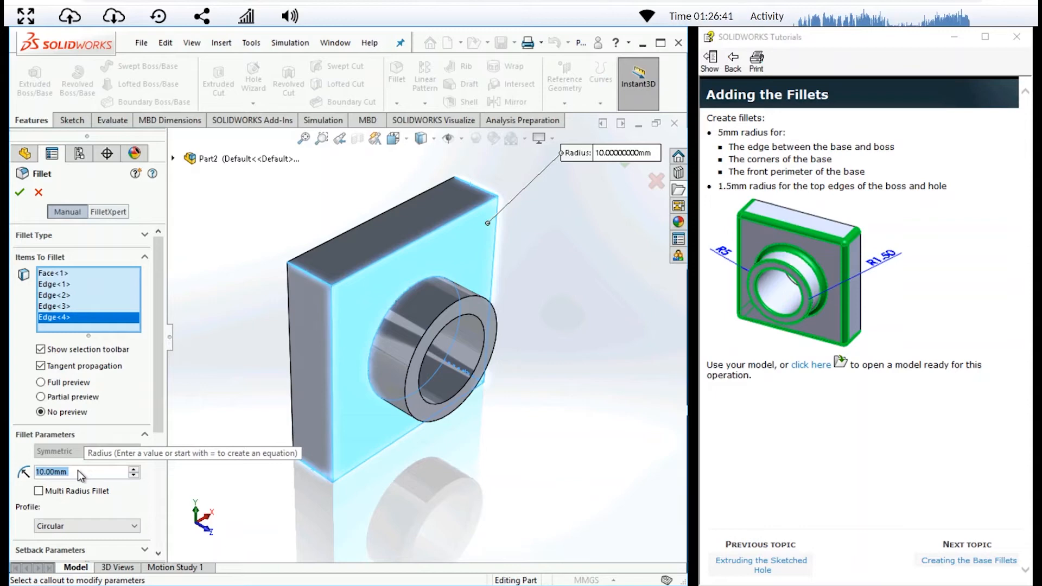
{"action": "type", "text": "5"}
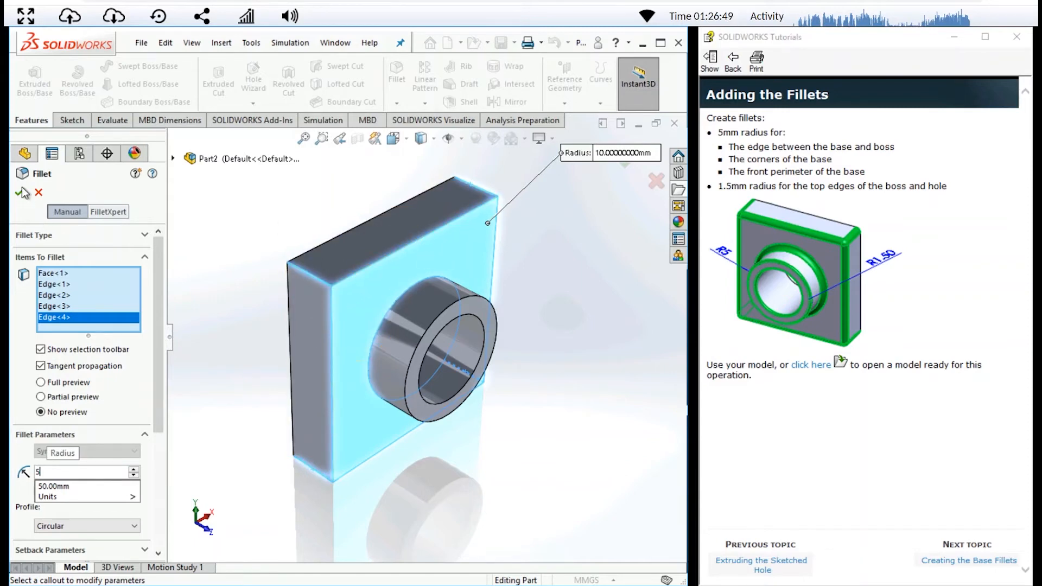
{"action": "key", "text": "Return"}
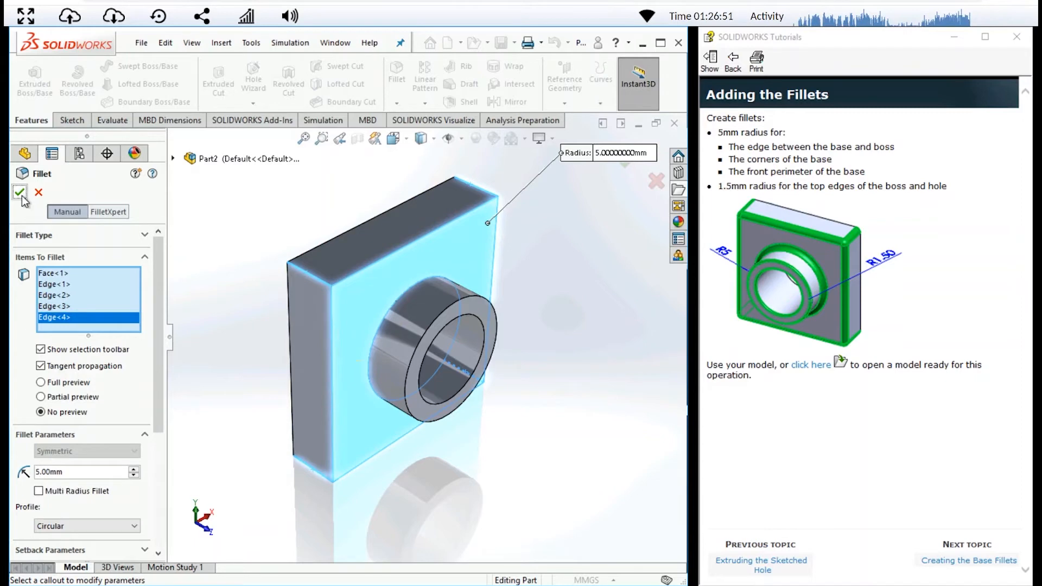
{"action": "left_click", "coordinate": [19, 192]}
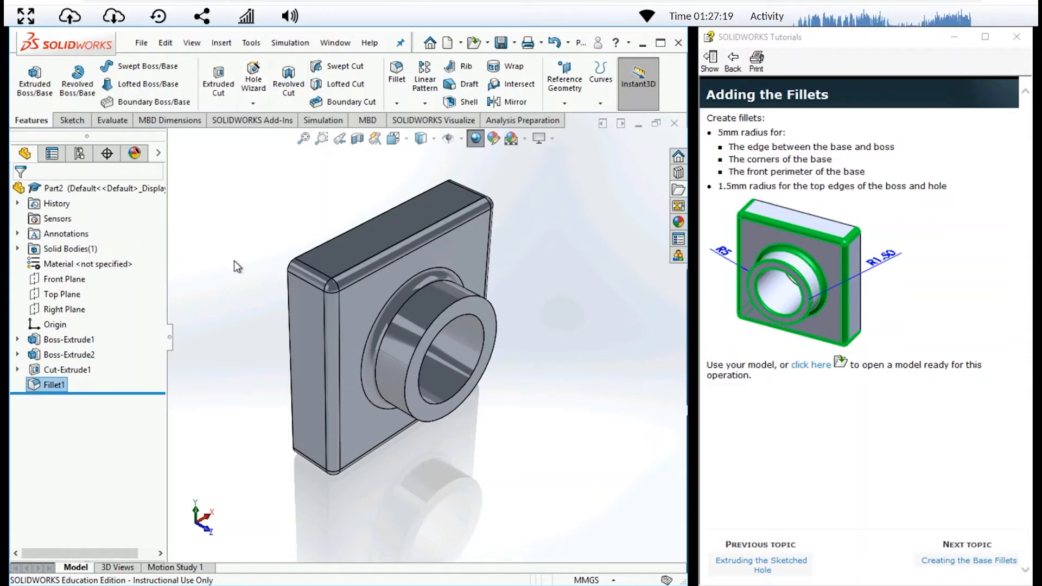
- Start a Fillet, try the boss's annular end face as the item to fillet and remove it from the selection
{"action": "left_click", "coordinate": [397, 73]}
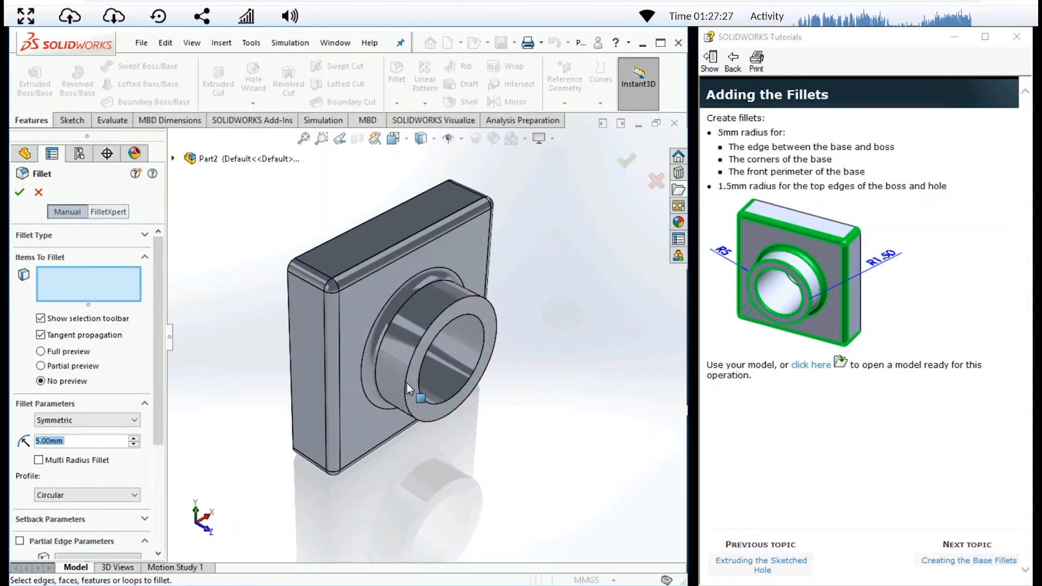
{"action": "left_click", "coordinate": [488, 319]}
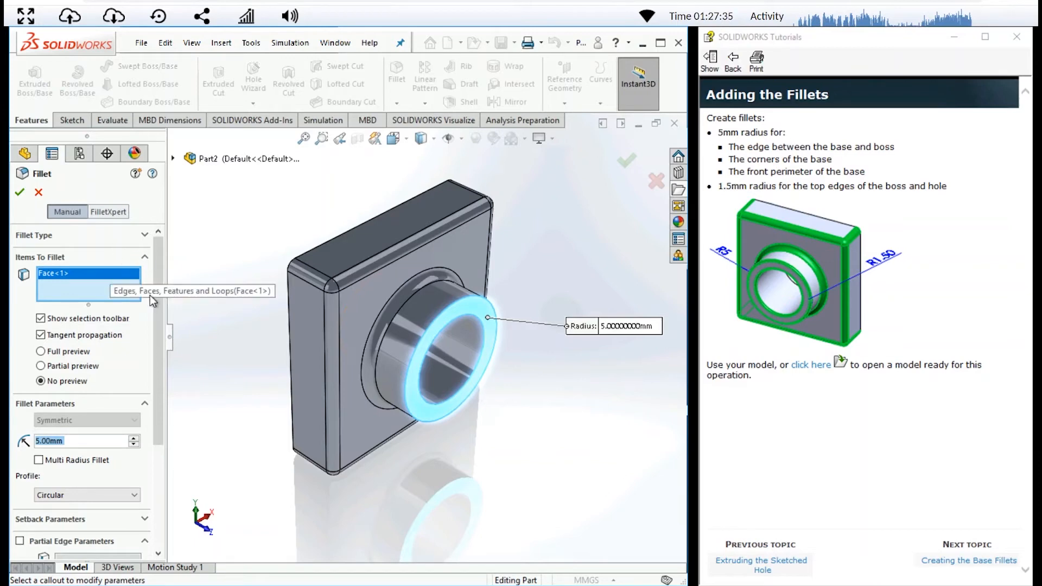
{"action": "left_click", "coordinate": [95, 272]}
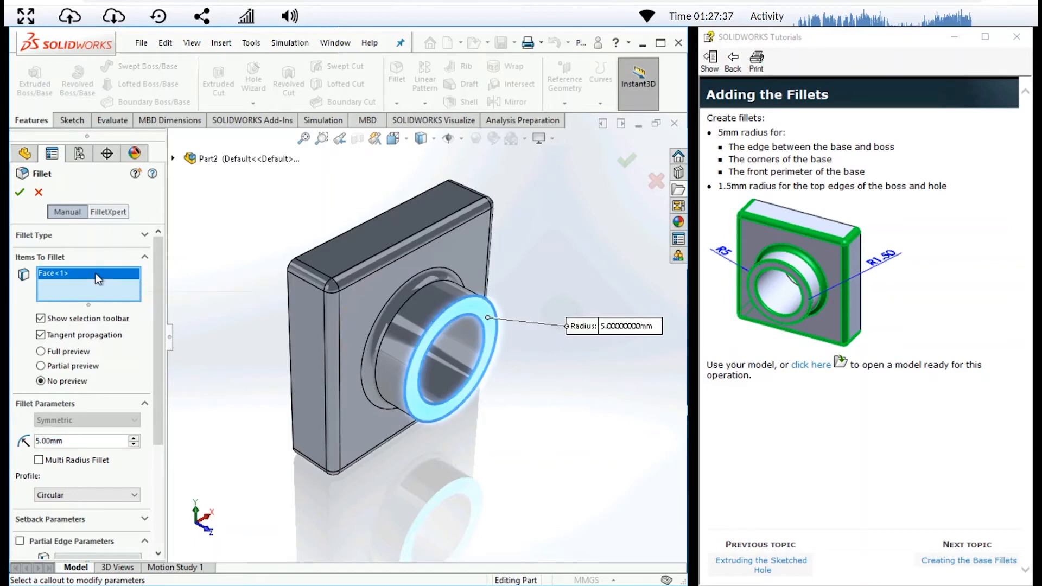
{"action": "key", "text": "Delete"}
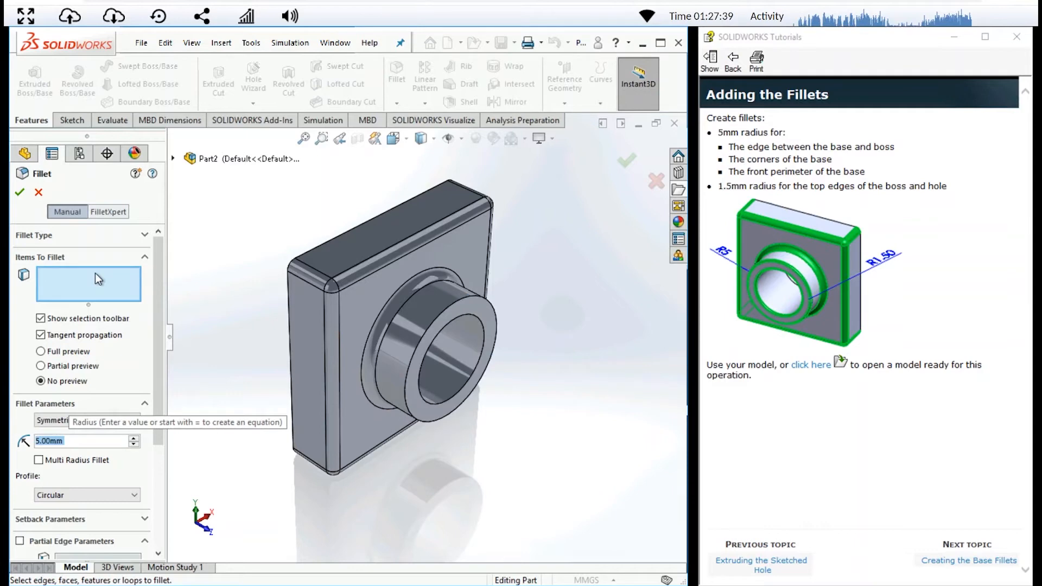
- Select the boss's outer rim edge and the hole's rim edge, set the fillet radius to 1.5 mm and apply it
{"action": "left_click", "coordinate": [448, 307]}
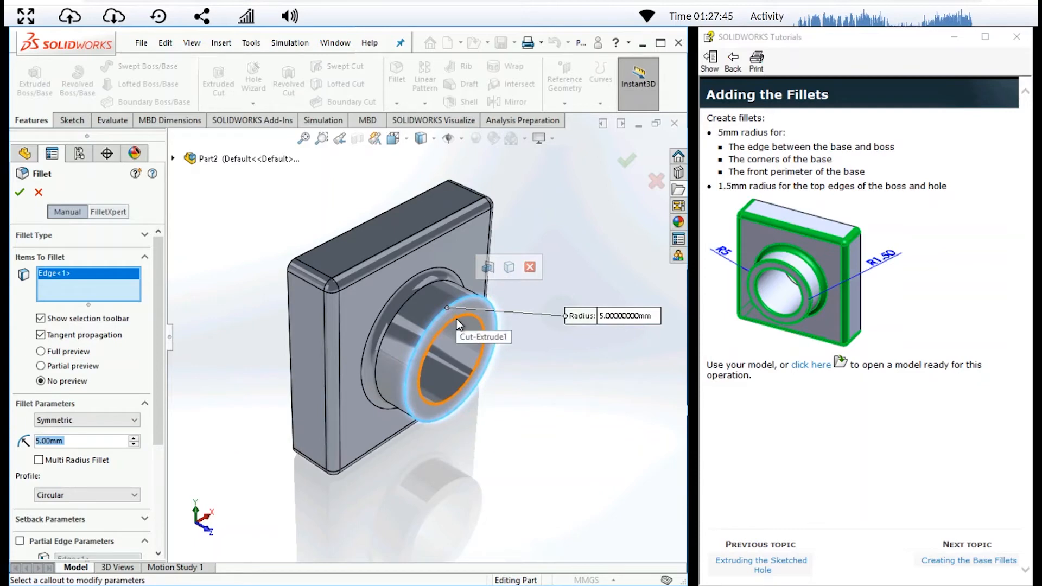
{"action": "left_click", "coordinate": [457, 319]}
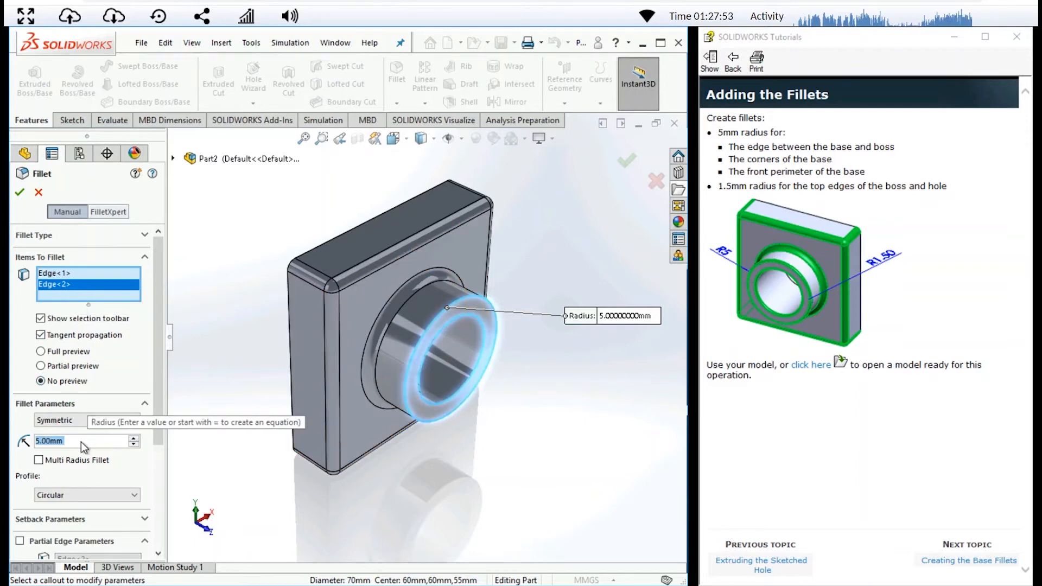
{"action": "key", "text": "BackSpace"}
{"action": "type", "text": "1.5"}
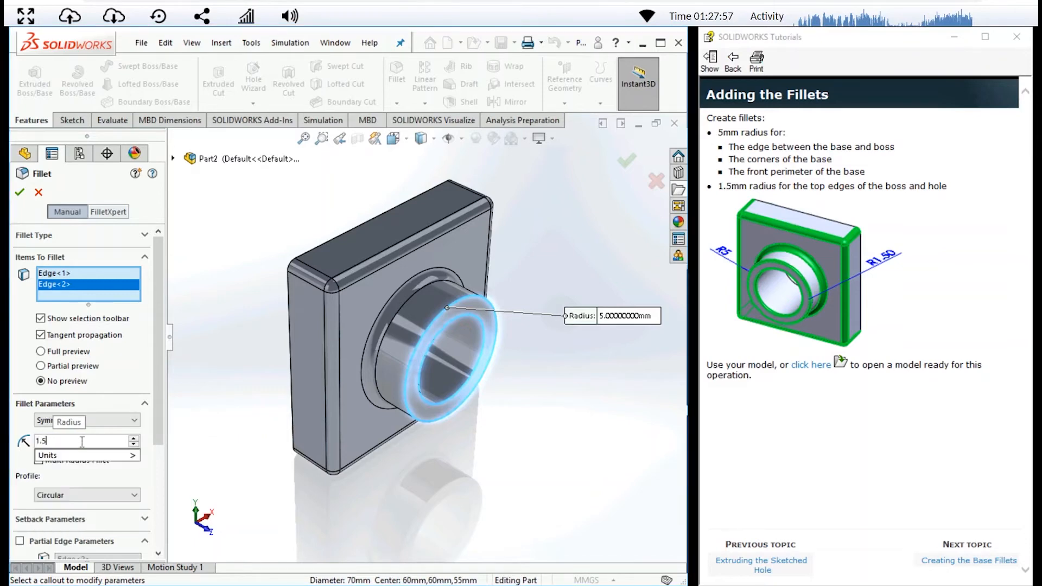
{"action": "left_click", "coordinate": [20, 193]}
{"action": "left_click", "coordinate": [19, 193]}
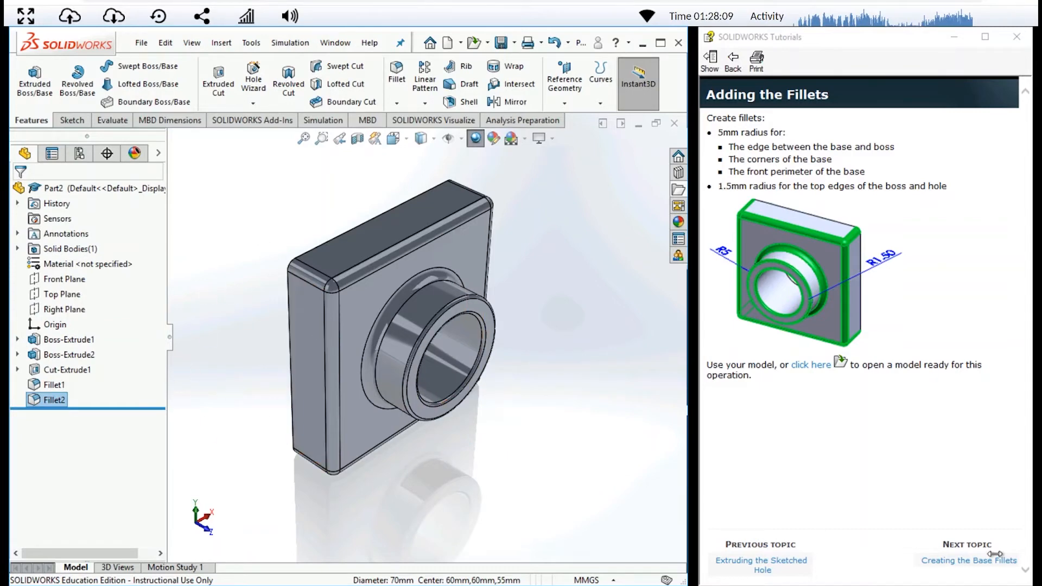
- Advance the tutorial past the fillet topics to the Shelling the Part page
{"action": "left_click", "coordinate": [965, 564]}
{"action": "left_click", "coordinate": [964, 564]}
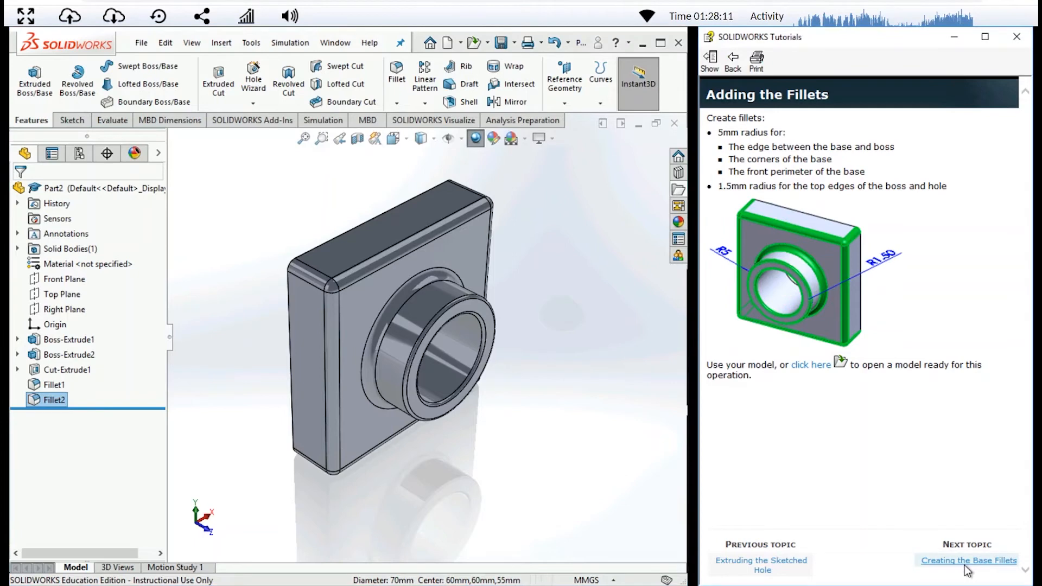
{"action": "left_click", "coordinate": [965, 566]}
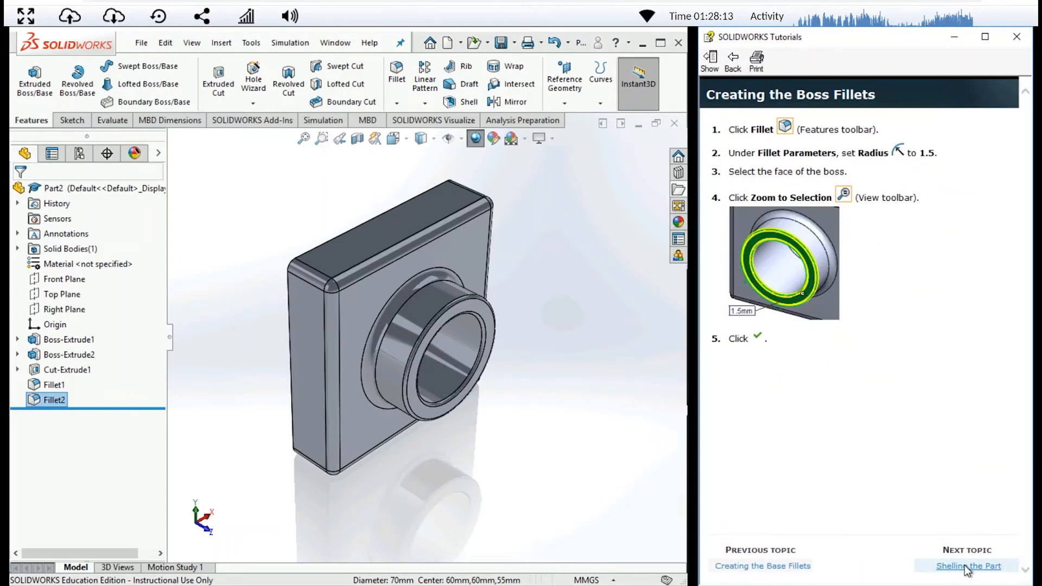
{"action": "left_click", "coordinate": [967, 565]}
{"action": "left_click", "coordinate": [966, 567]}
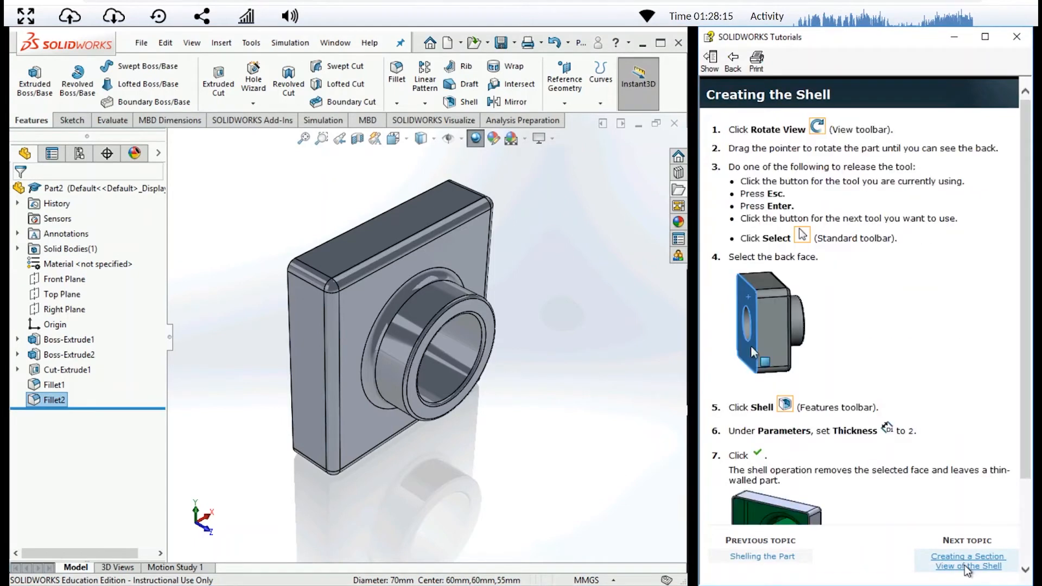
{"action": "left_click", "coordinate": [784, 559]}
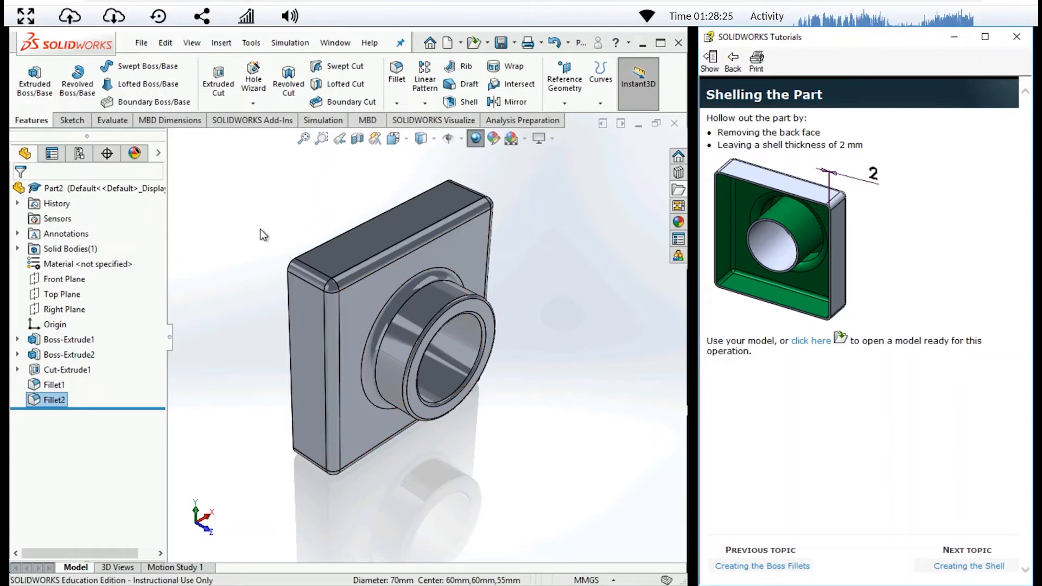
- Reorient the part to an angled view from behind that shows the block's back face
{"action": "left_click", "coordinate": [220, 234]}
{"action": "key", "text": "space"}
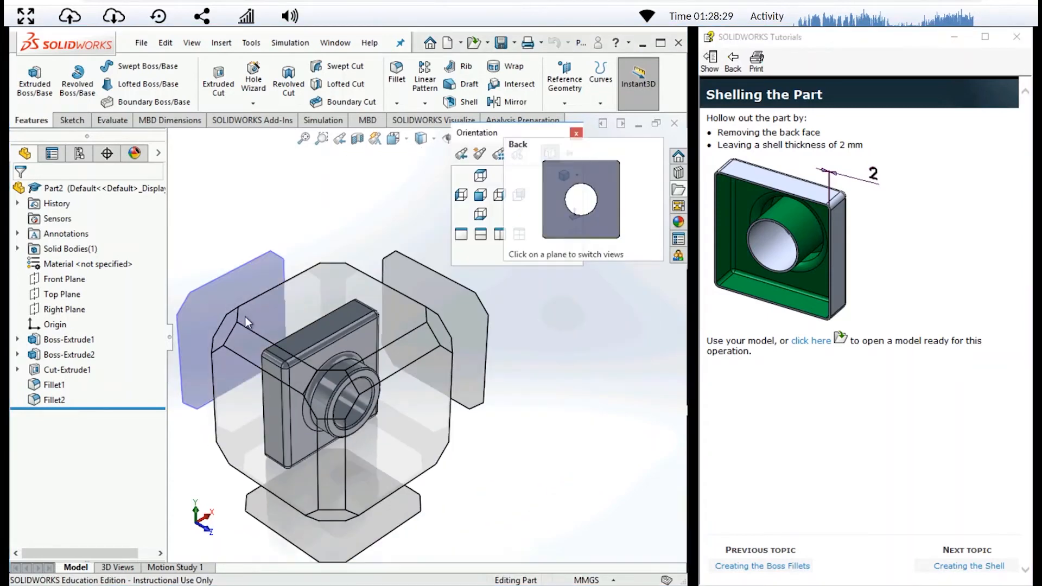
{"action": "left_click", "coordinate": [226, 328]}
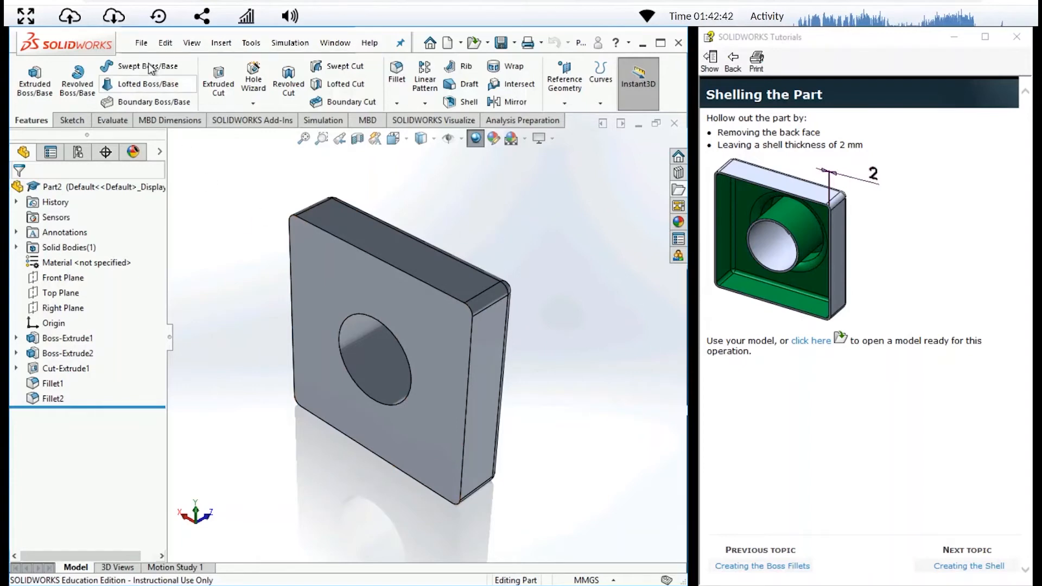
- Save the part on the Desktop under the file name Tutor1.1
{"action": "left_click", "coordinate": [141, 43]}
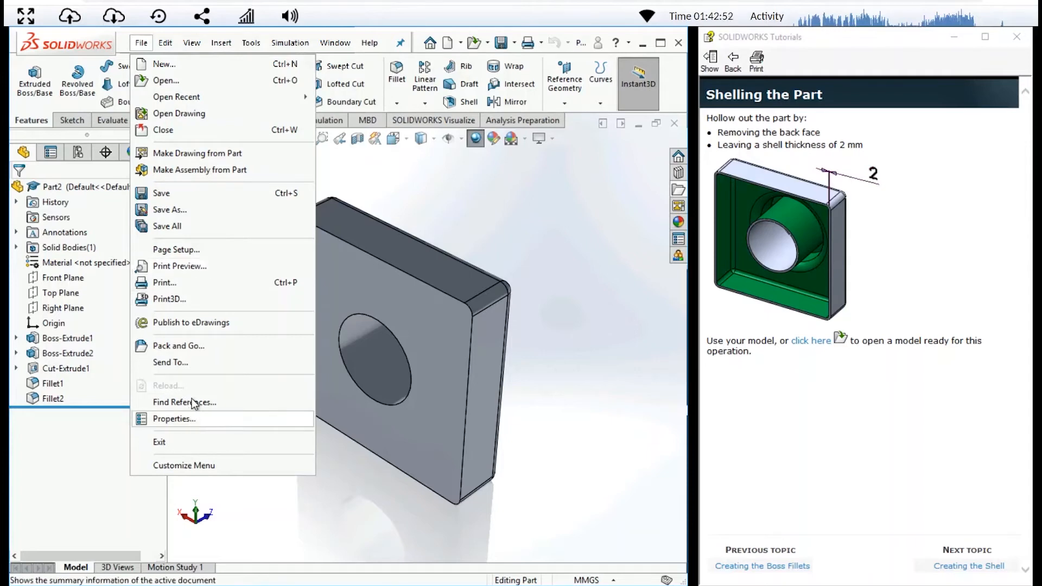
{"action": "left_click", "coordinate": [201, 194]}
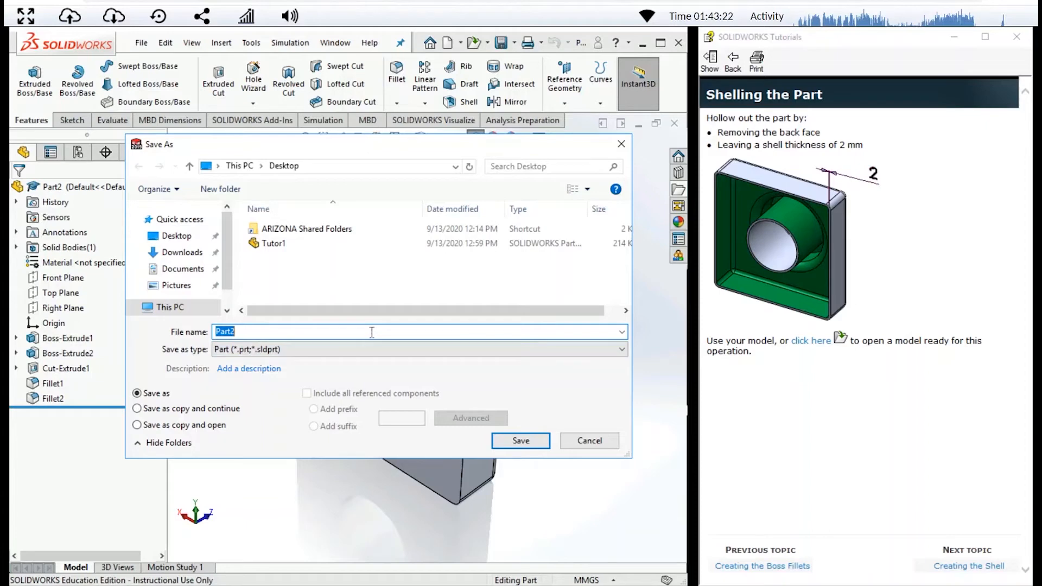
{"action": "type", "text": "Tutor1"}
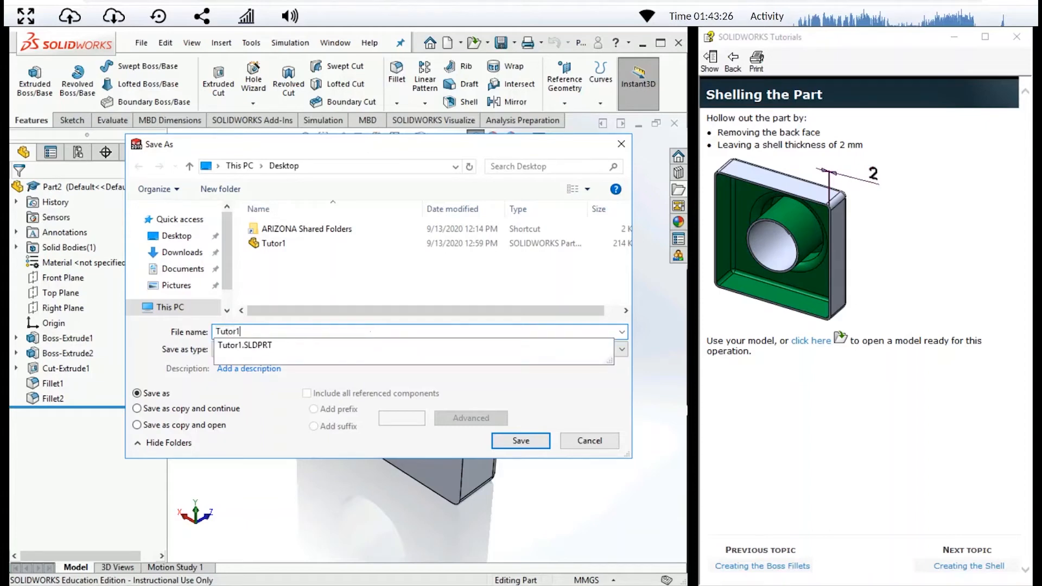
{"action": "type", "text": ".1"}
{"action": "left_click", "coordinate": [544, 442]}
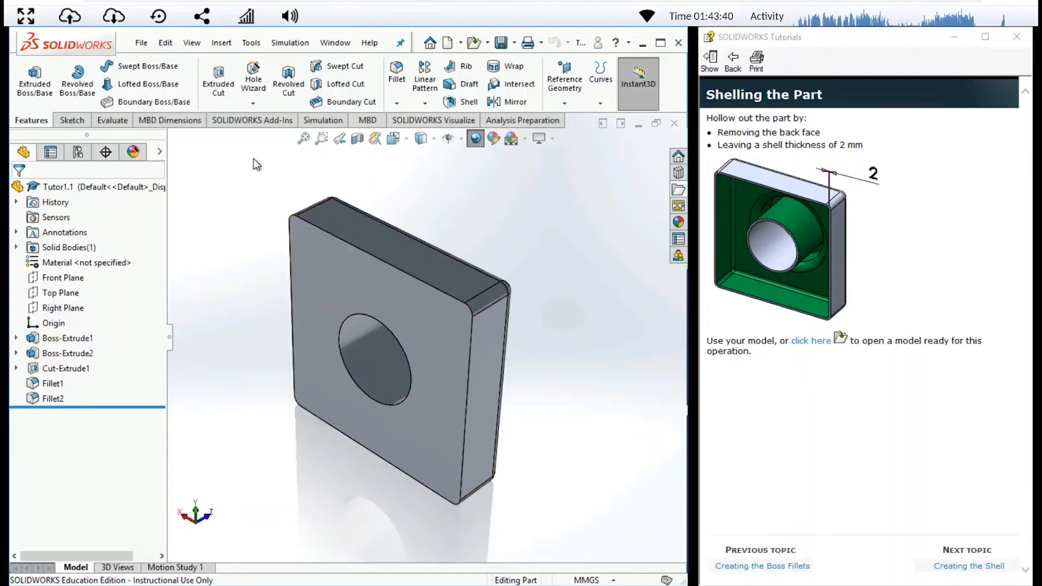
- Shell the part by removing its back face, leaving a wall thickness of 2 mm
{"action": "left_click", "coordinate": [461, 102]}
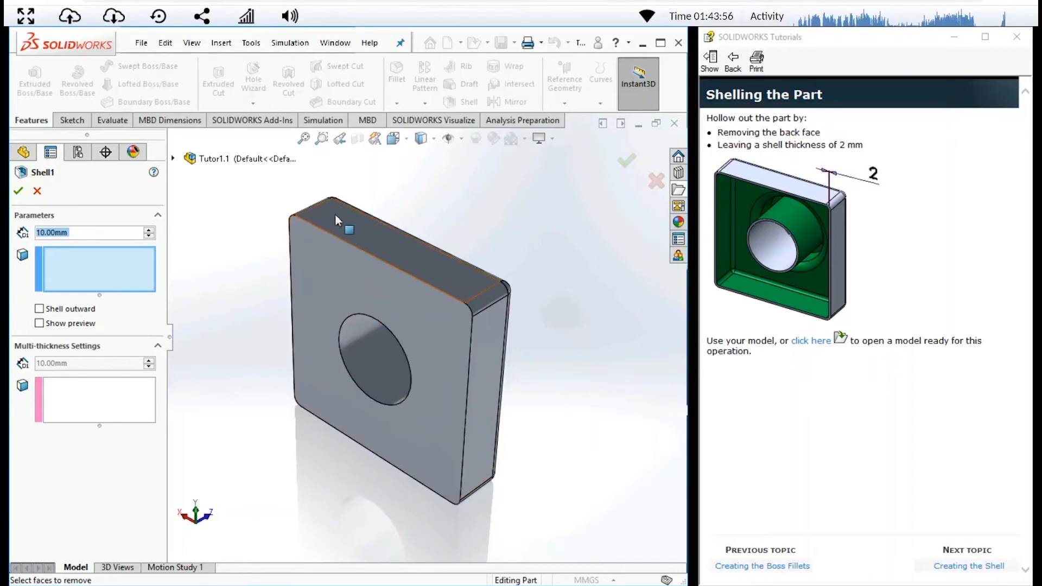
{"action": "left_click", "coordinate": [320, 273]}
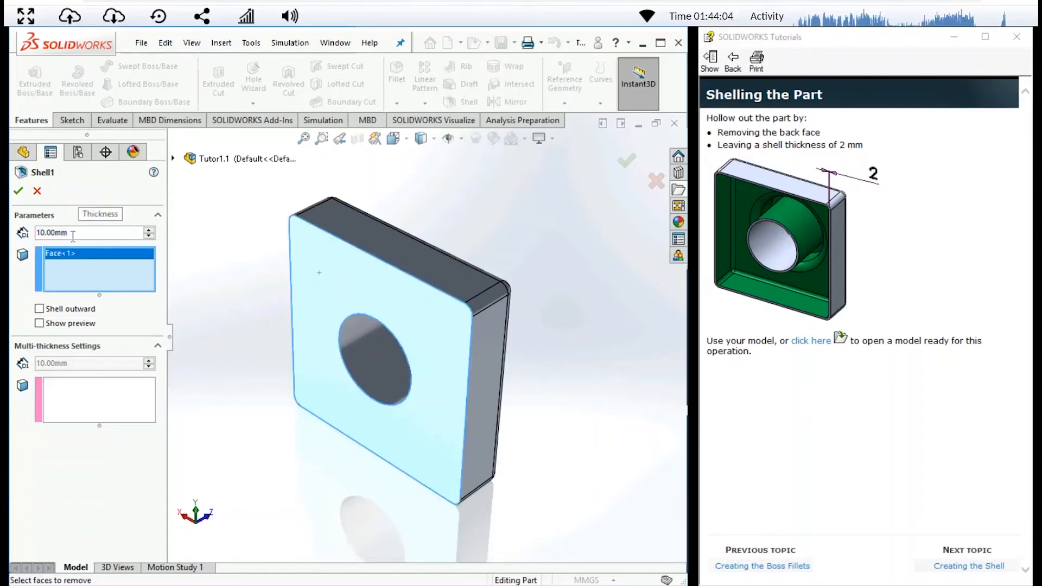
{"action": "left_click", "coordinate": [73, 236]}
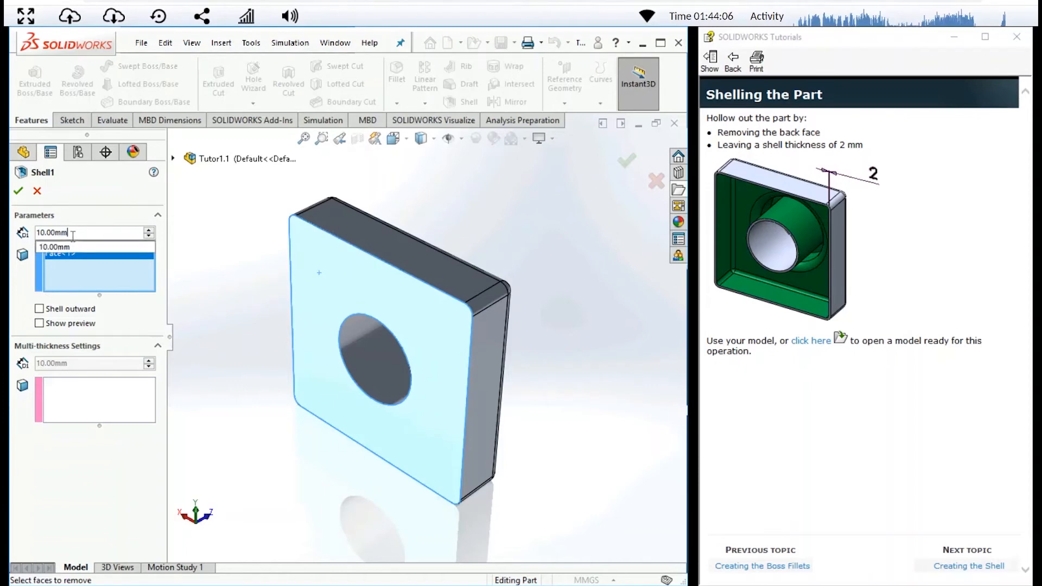
{"action": "key", "text": "BackSpace"}
{"action": "key", "text": "BackSpace"}
{"action": "key", "text": "BackSpace"}
{"action": "key", "text": "BackSpace"}
{"action": "key", "text": "BackSpace"}
{"action": "key", "text": "BackSpace"}
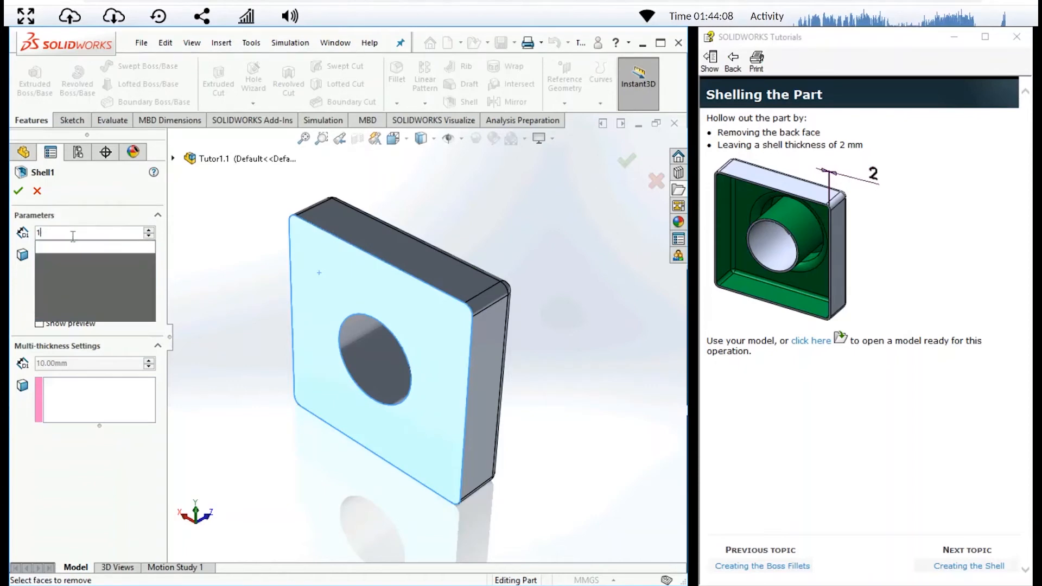
{"action": "type", "text": "2"}
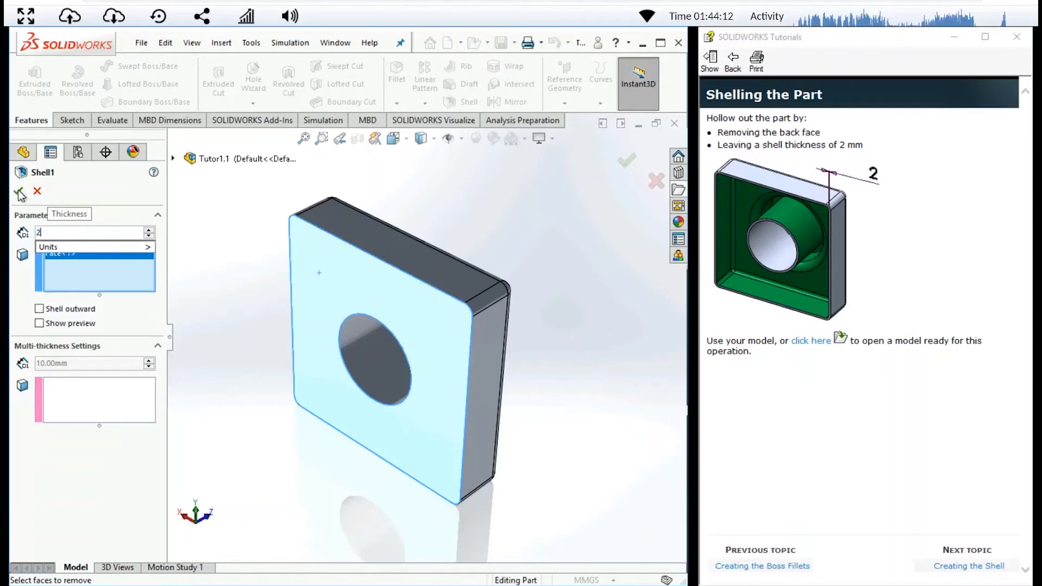
{"action": "left_click", "coordinate": [128, 195]}
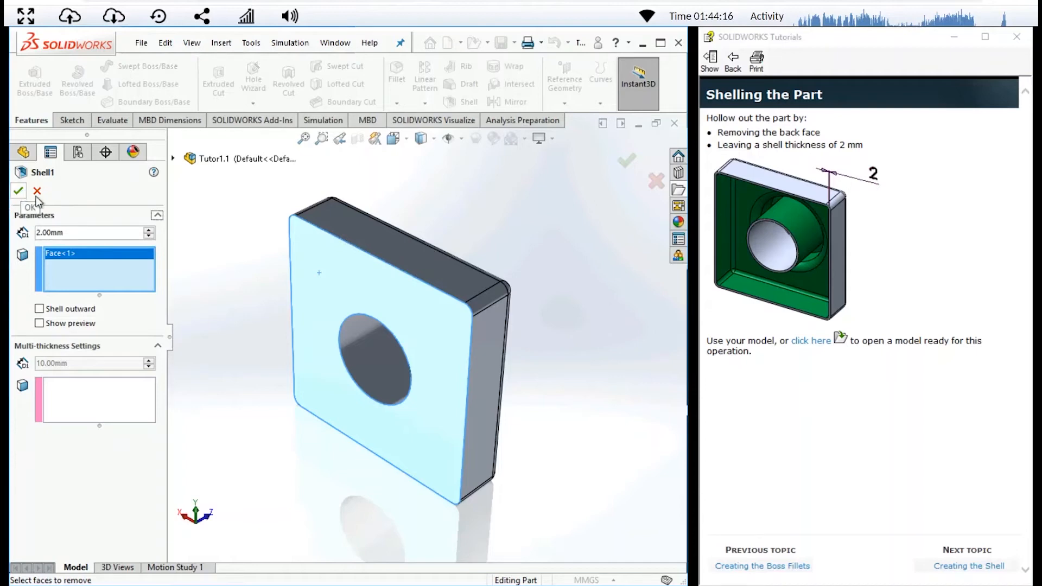
{"action": "left_click", "coordinate": [21, 191]}
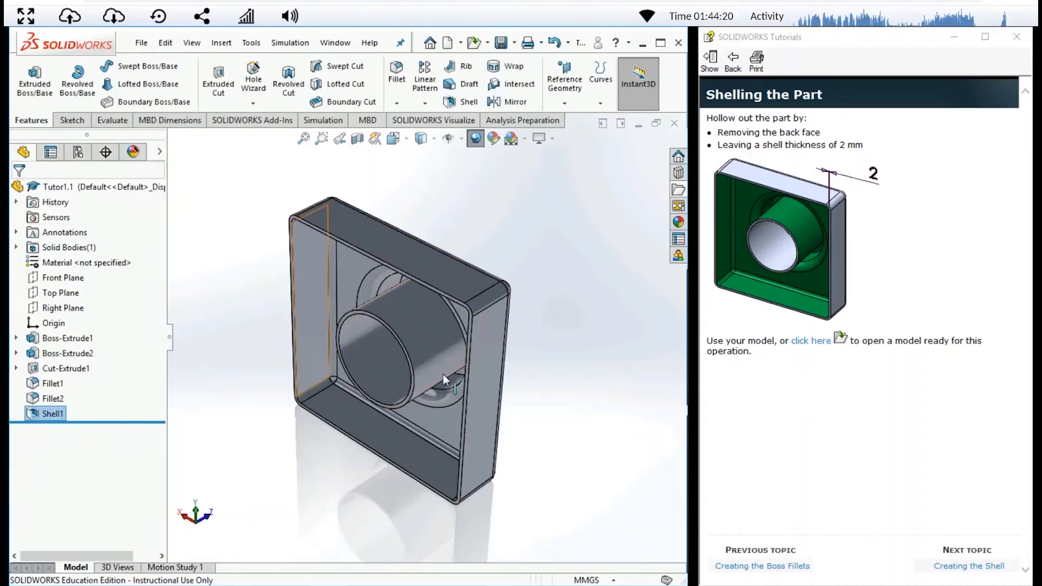
- Advance the tutorial to Creating a Section View of the Shell and start a Section View on the Front Plane, offset about 4 mm
{"action": "left_click", "coordinate": [983, 567]}
{"action": "left_click", "coordinate": [982, 567]}
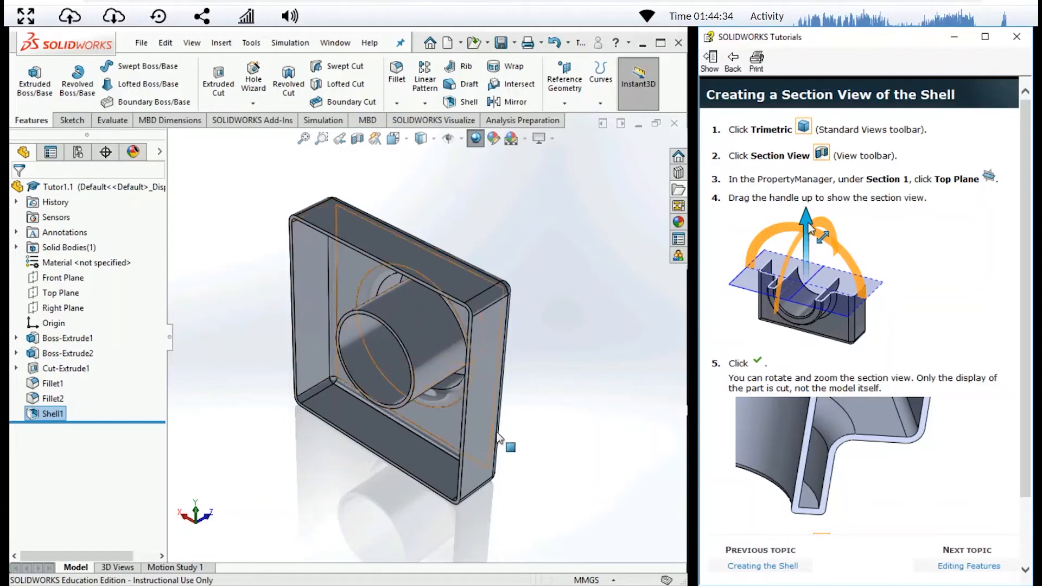
{"action": "left_click", "coordinate": [357, 139]}
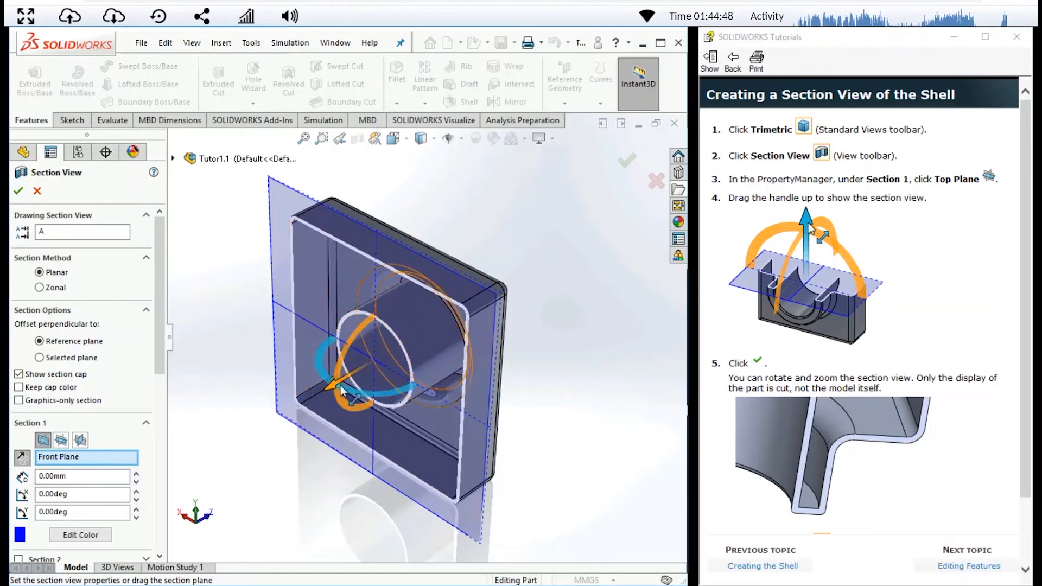
{"action": "mouse_move", "coordinate": [332, 389]}
{"action": "left_mouse_down"}
{"action": "mouse_move", "coordinate": [417, 329]}
{"action": "mouse_move", "coordinate": [347, 400]}
{"action": "left_mouse_up"}
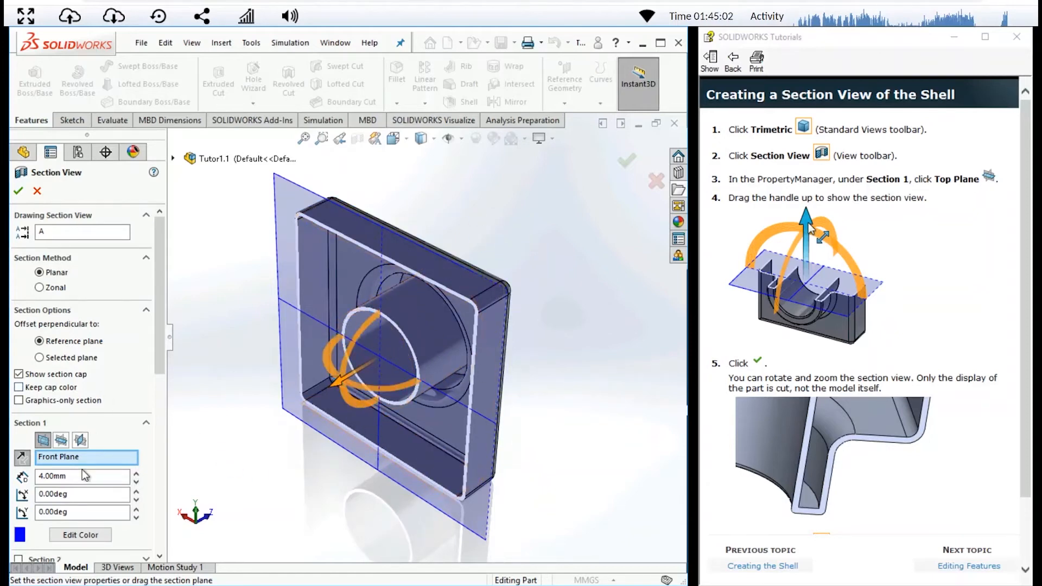
- Change the section plane to the Top Plane, raise it to about 59 mm and try tilting it
{"action": "left_click", "coordinate": [173, 158]}
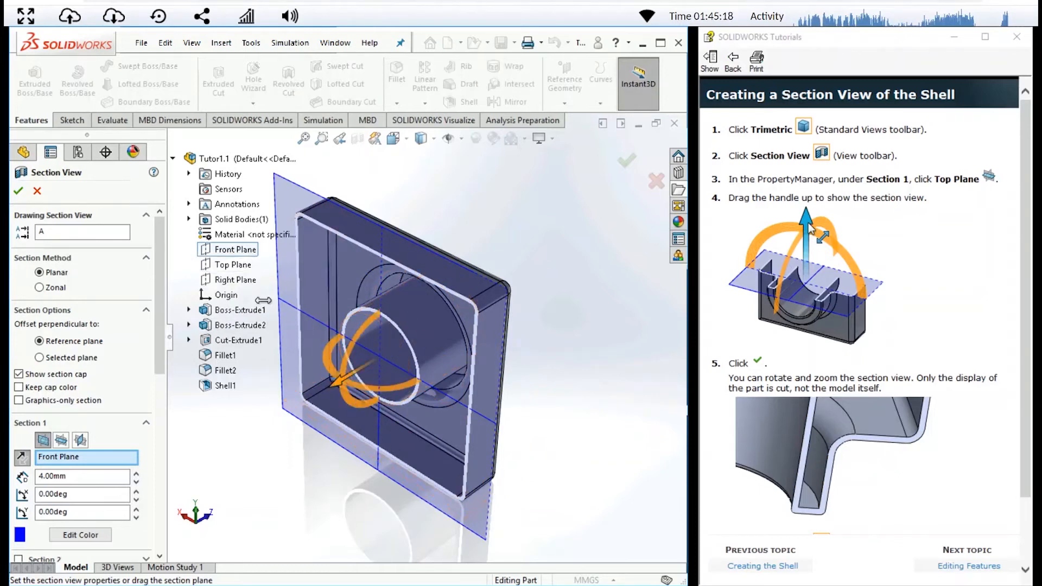
{"action": "left_click", "coordinate": [243, 265]}
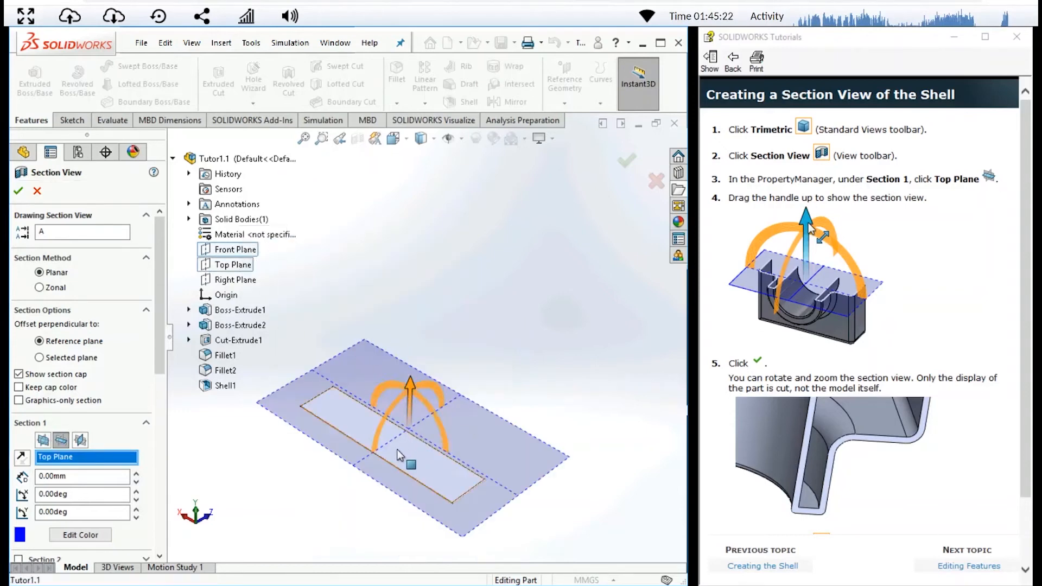
{"action": "left_click_drag", "start_coordinate": [412, 387], "coordinate": [395, 253]}
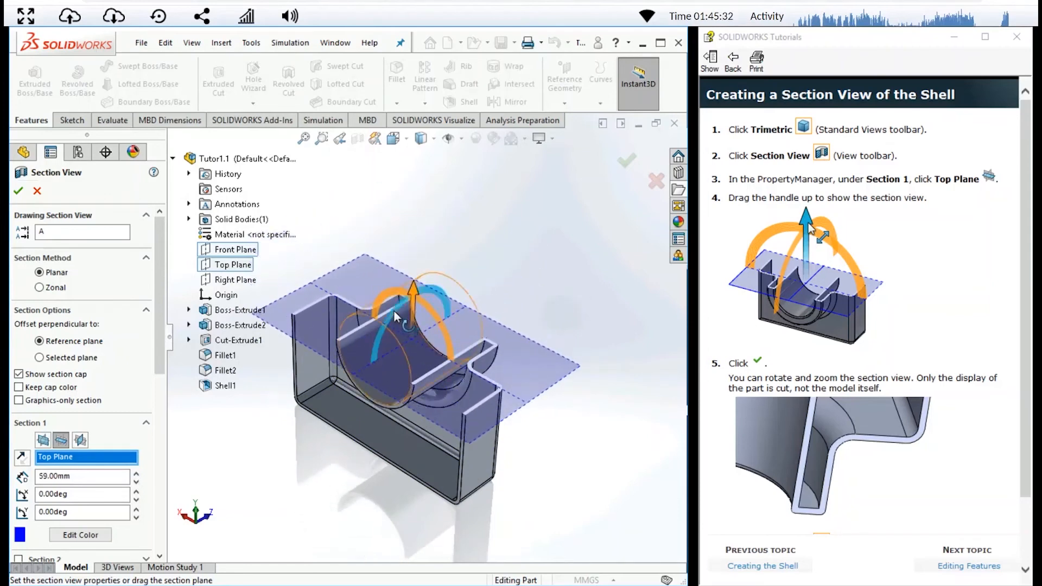
{"action": "left_click_drag", "start_coordinate": [395, 317], "coordinate": [334, 422]}
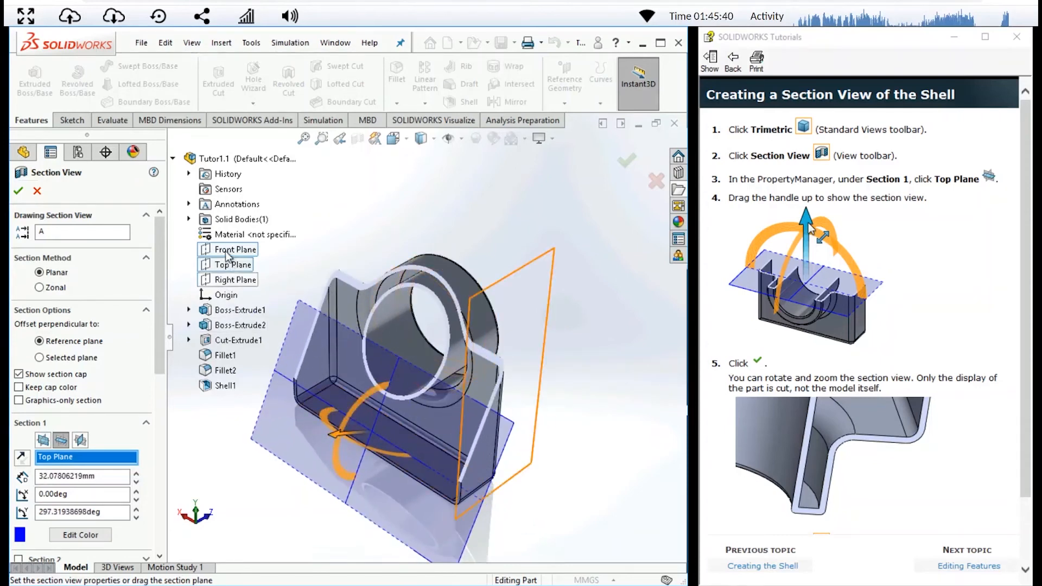
- Reselect the Top Plane as the section plane, raise it to about 57 mm and apply the section view
{"action": "left_click", "coordinate": [228, 265]}
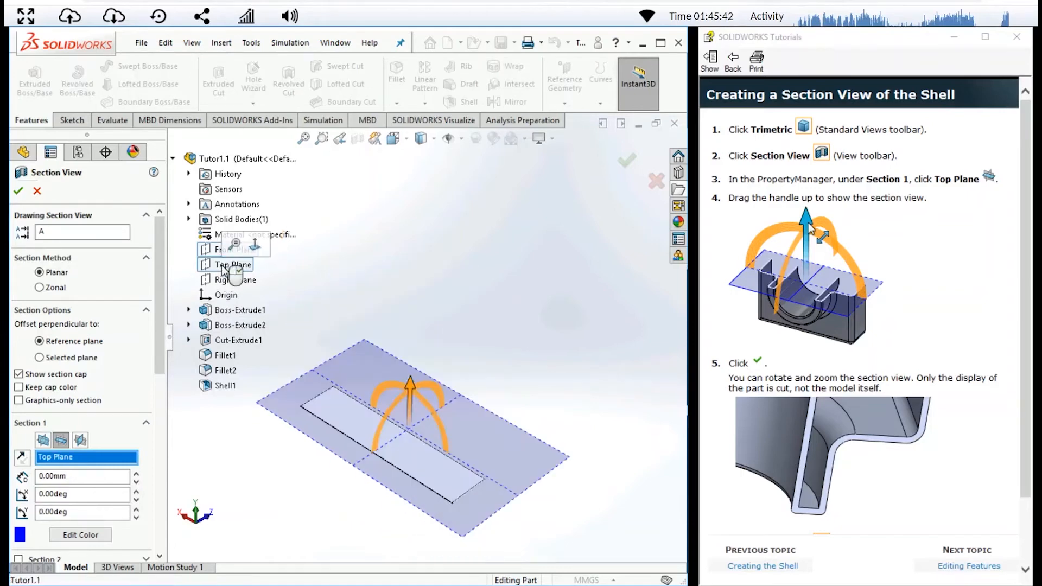
{"action": "left_click_drag", "start_coordinate": [412, 388], "coordinate": [410, 283]}
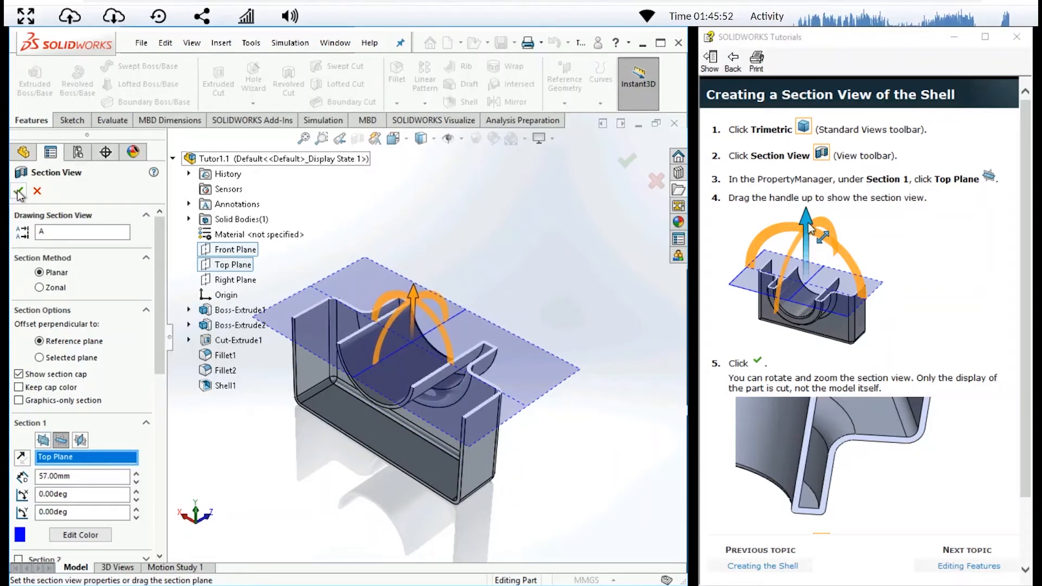
{"action": "left_click", "coordinate": [627, 160]}
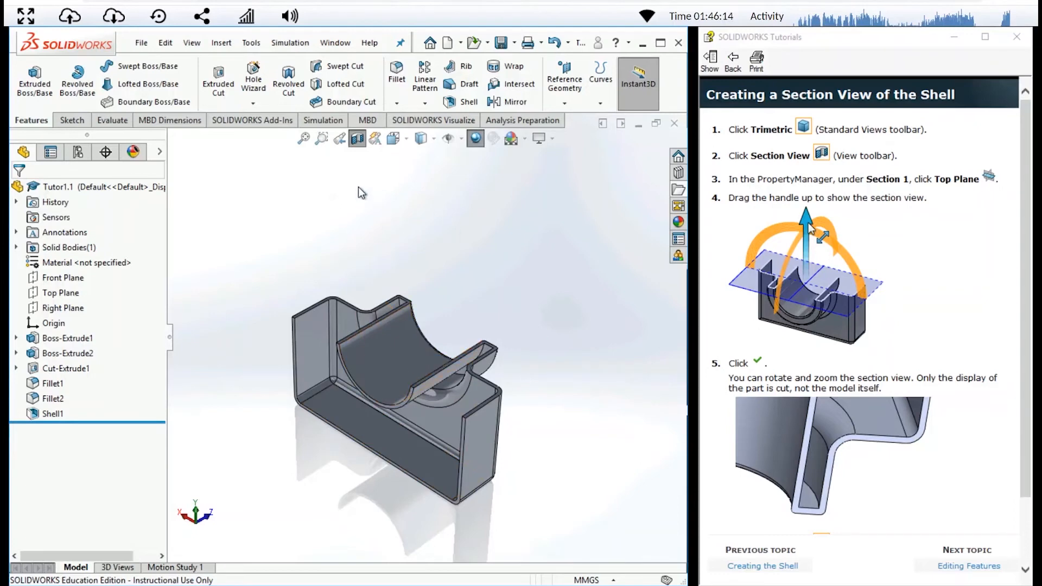
- Compare the part with and without its Top Plane section view, ending with the section view turned off
{"action": "left_click", "coordinate": [359, 138]}
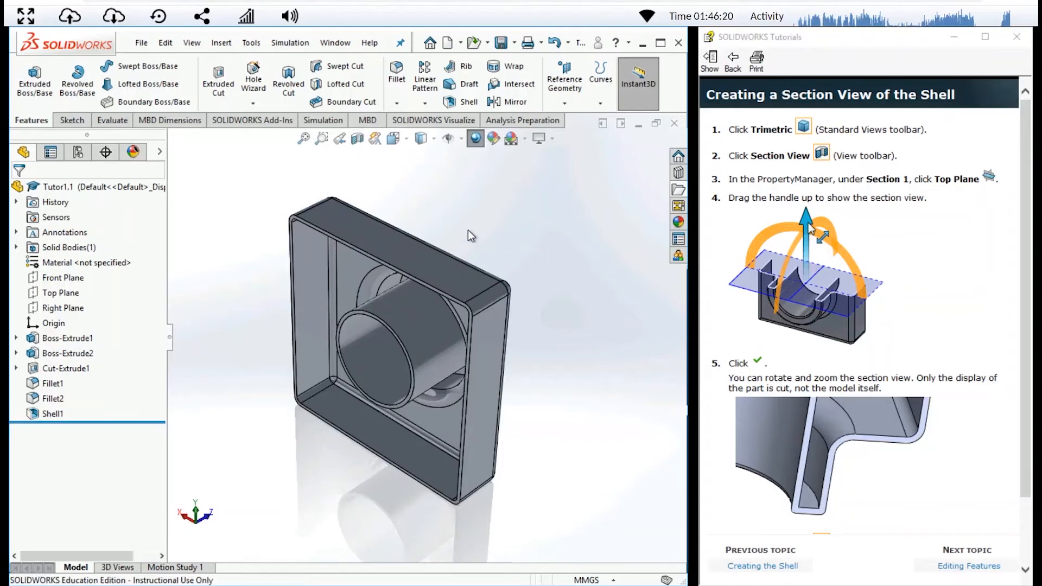
{"action": "left_click", "coordinate": [360, 145]}
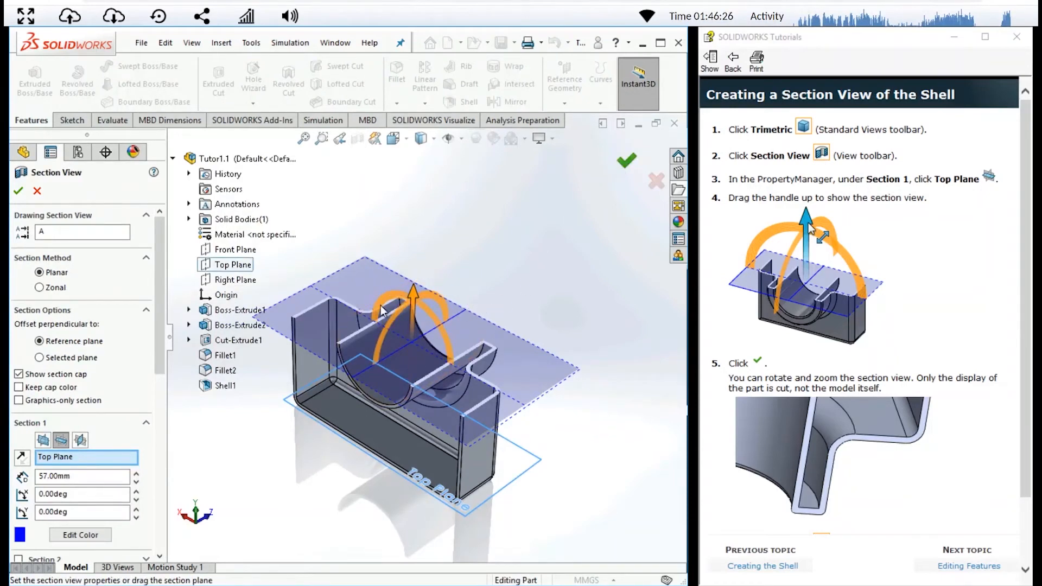
{"action": "left_click", "coordinate": [620, 164]}
{"action": "left_click", "coordinate": [361, 144]}
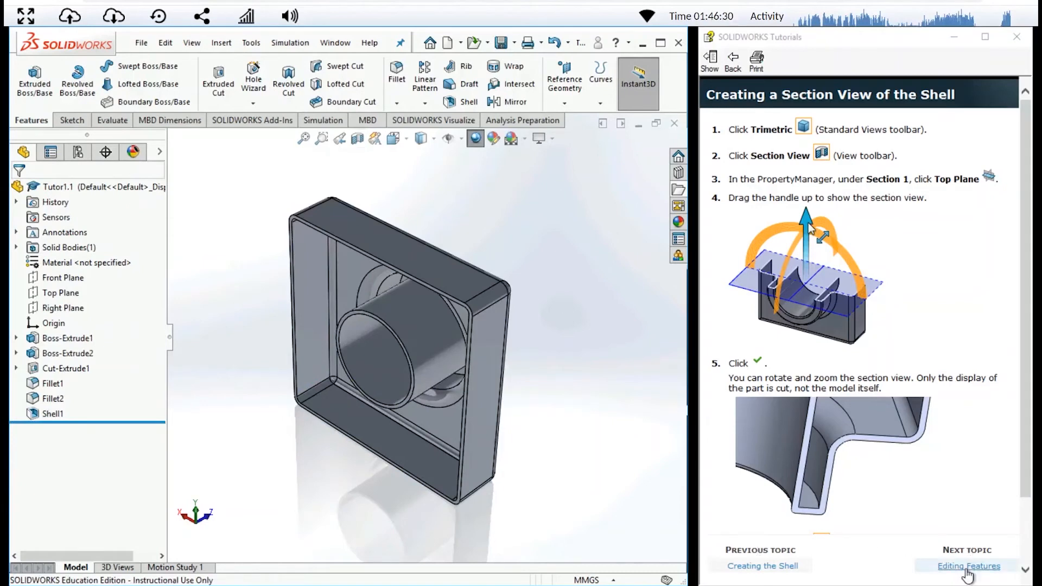
- Advance the tutorial to Editing the Base Feature and set the depth of the base extrusion, Boss-Extrude1, to 50 mm
{"action": "left_click", "coordinate": [967, 566]}
{"action": "left_click", "coordinate": [963, 563]}
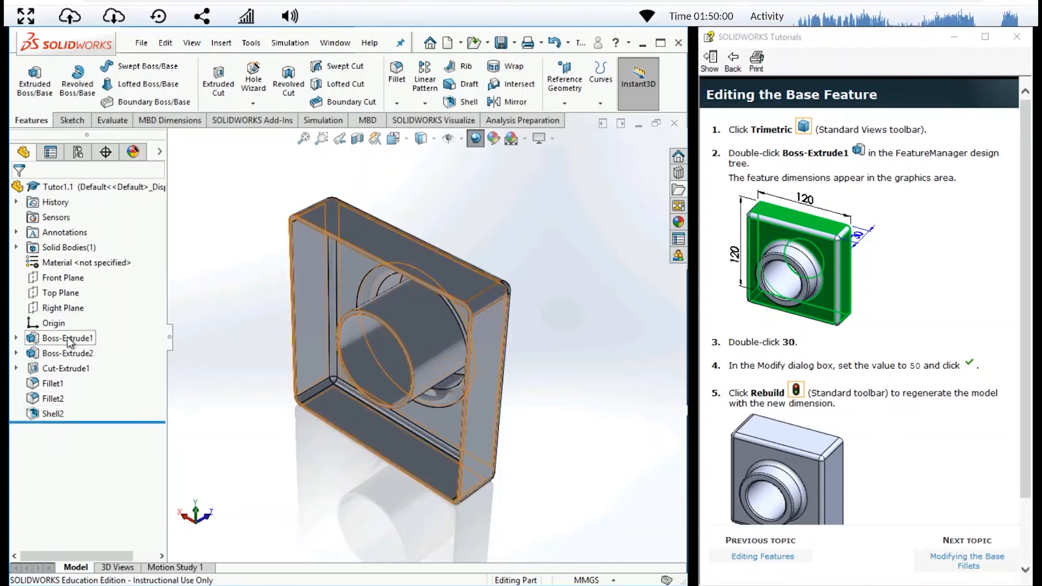
{"action": "double_click", "coordinate": [33, 341]}
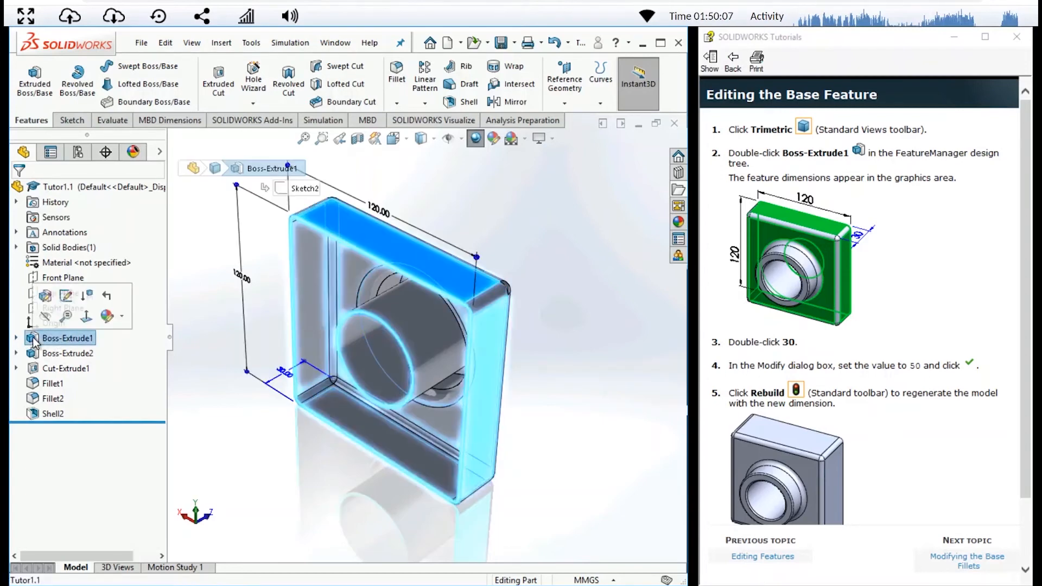
{"action": "left_click", "coordinate": [46, 297]}
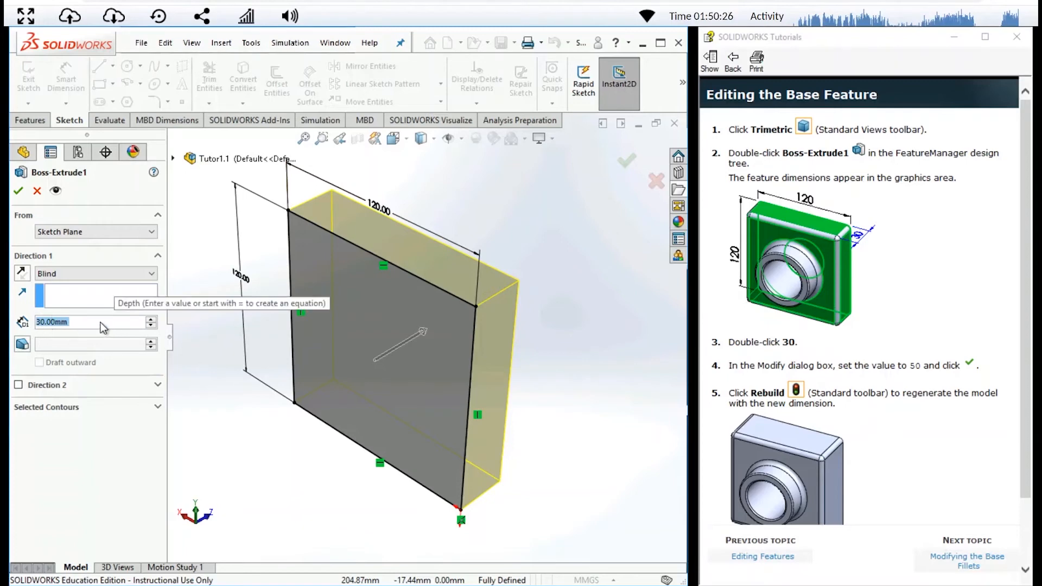
{"action": "type", "text": "50"}
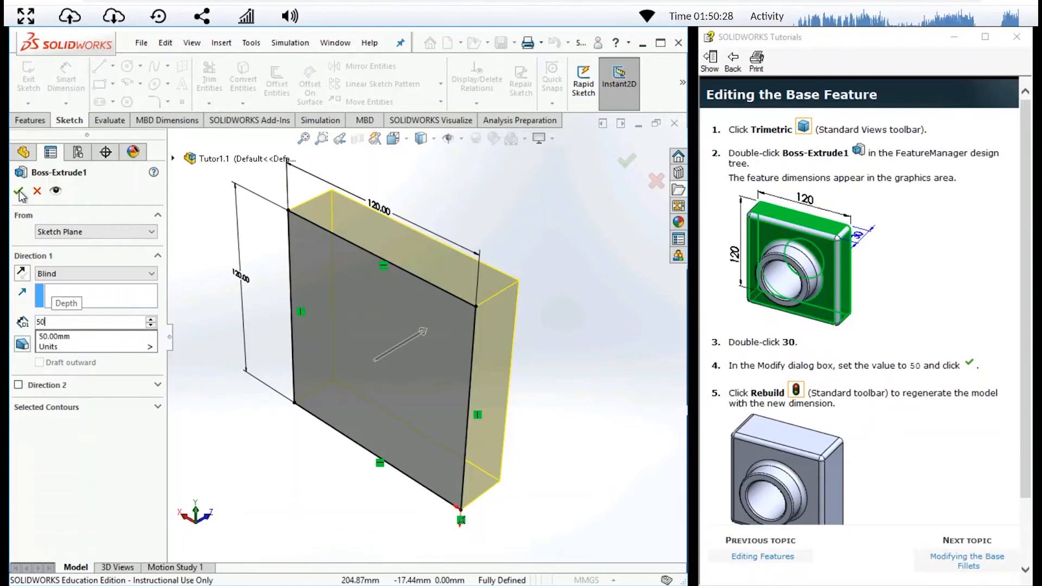
{"action": "key", "text": "Return"}
{"action": "left_click", "coordinate": [20, 191]}
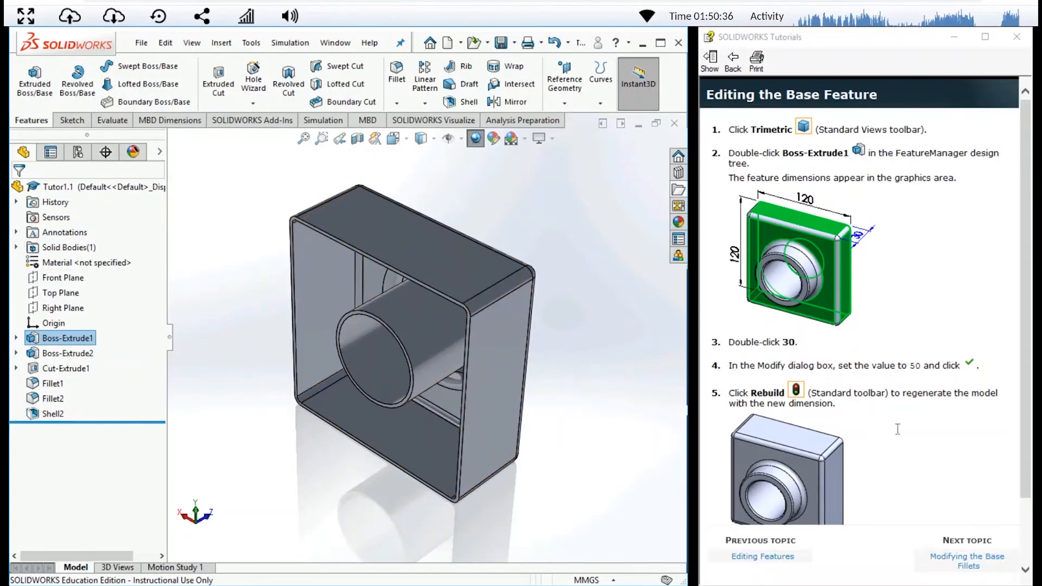
- Advance the tutorial to Modifying the Base Fillets, read its instructions and reorient the part
{"action": "left_click", "coordinate": [961, 564]}
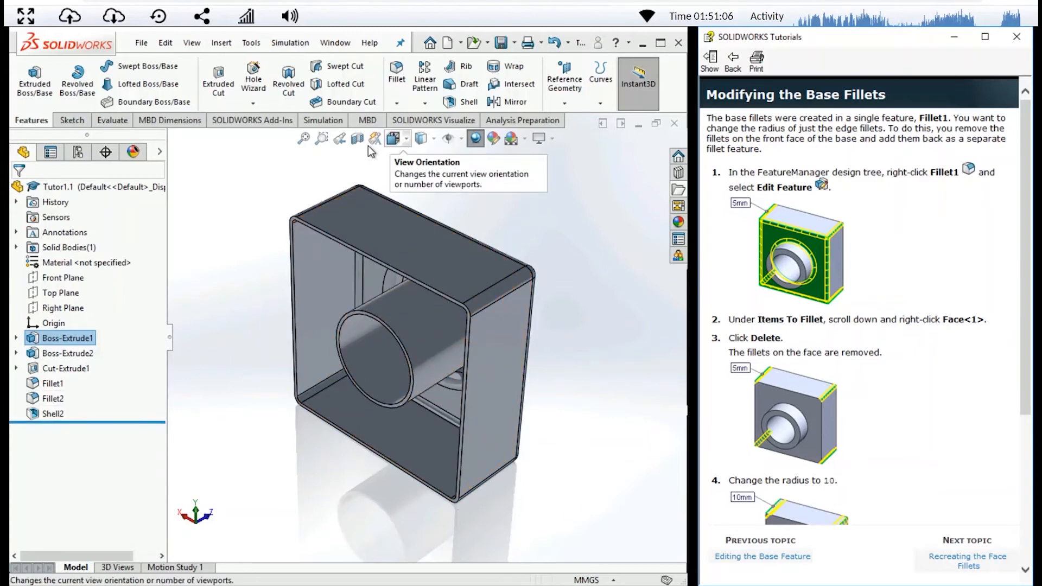
{"action": "scroll", "coordinate": [356, 200], "scroll_direction": "down", "scroll_amount": 4}
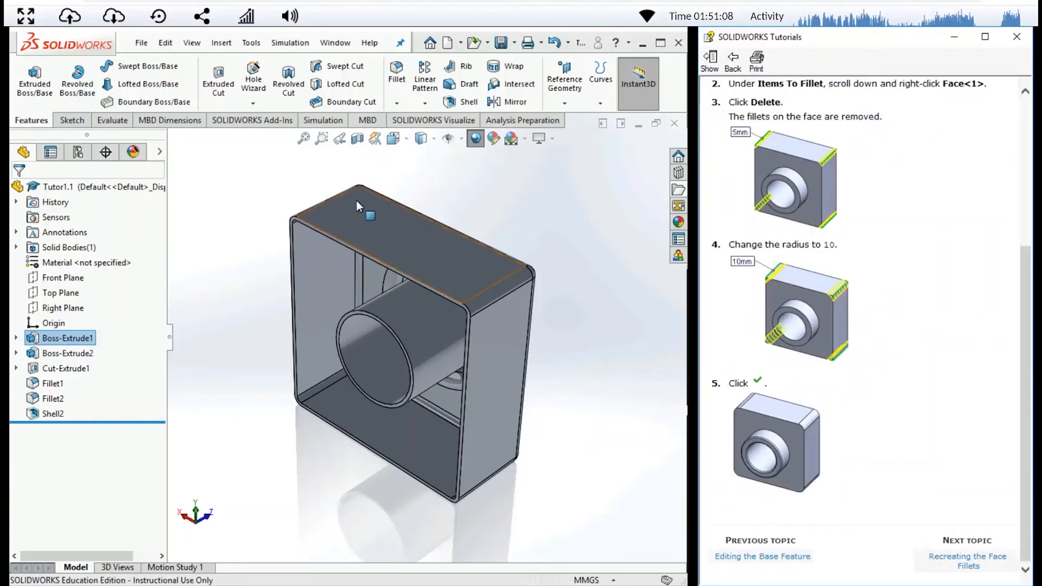
{"action": "left_click", "coordinate": [520, 214]}
{"action": "key", "text": "space"}
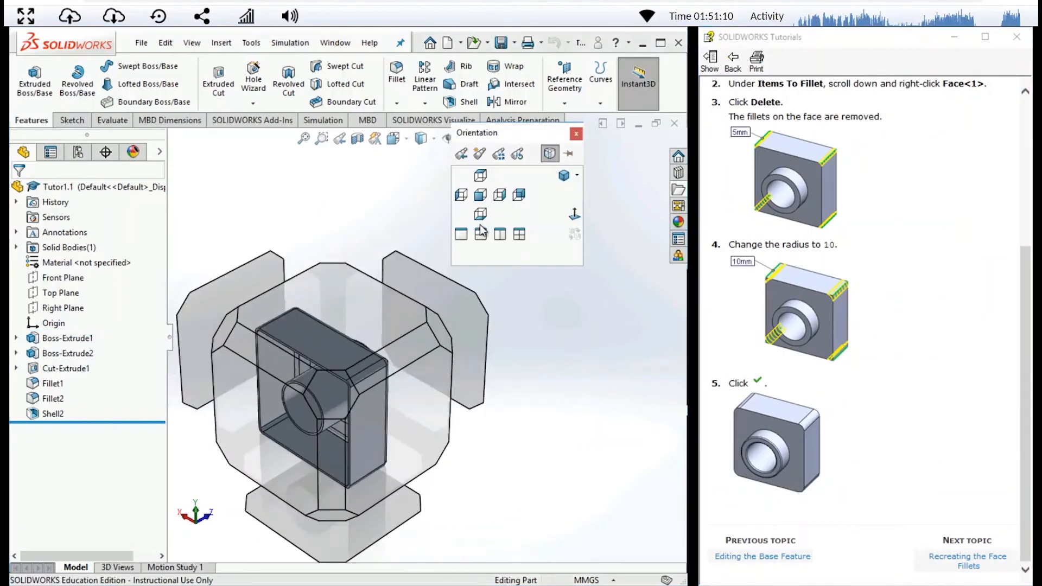
{"action": "left_click", "coordinate": [437, 328]}
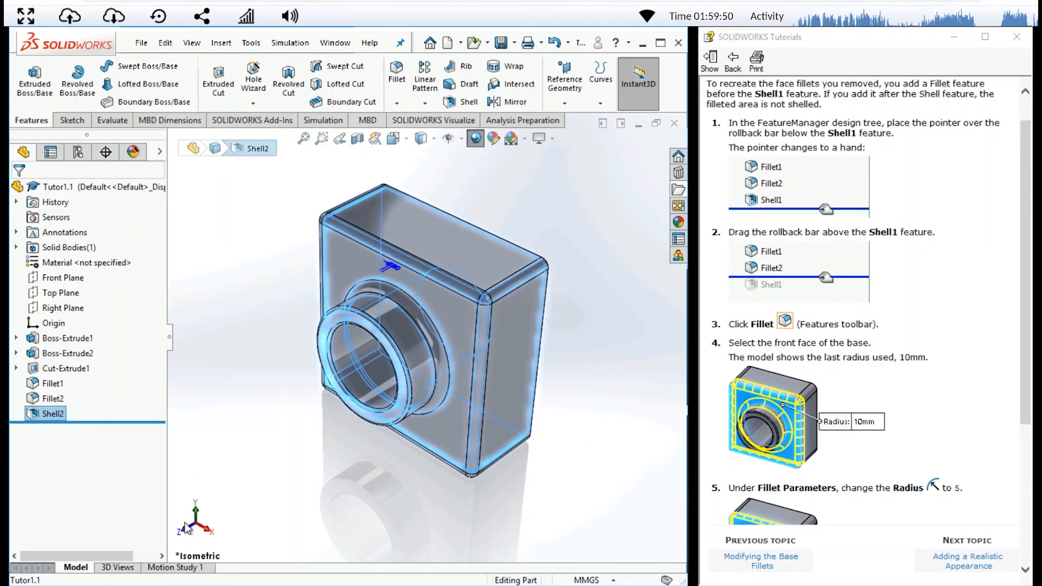
- Edit Fillet1 and remove the front face from its items, leaving only the four base edges filleted
{"action": "left_click", "coordinate": [49, 384]}
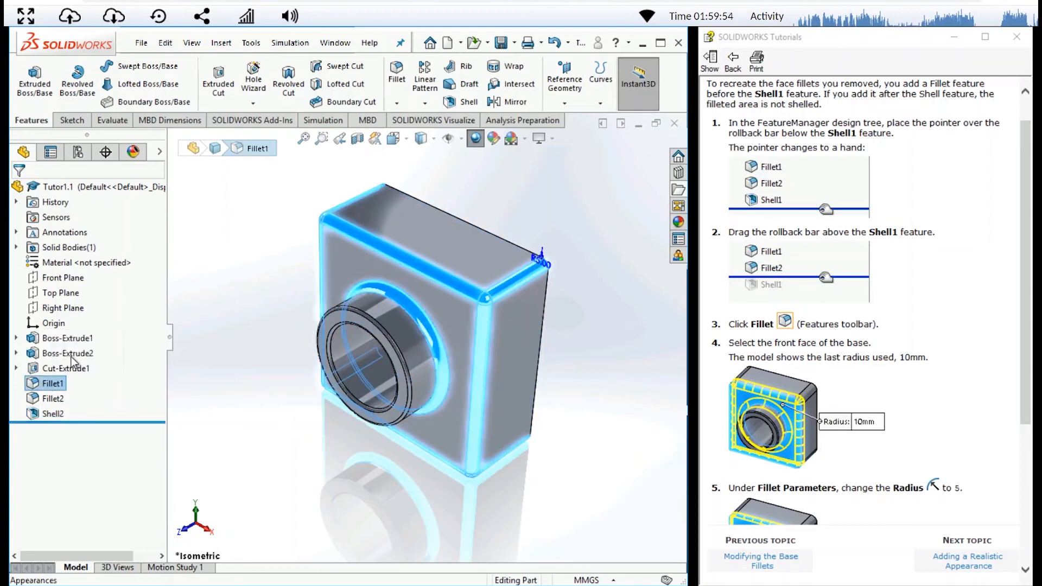
{"action": "left_click", "coordinate": [32, 385]}
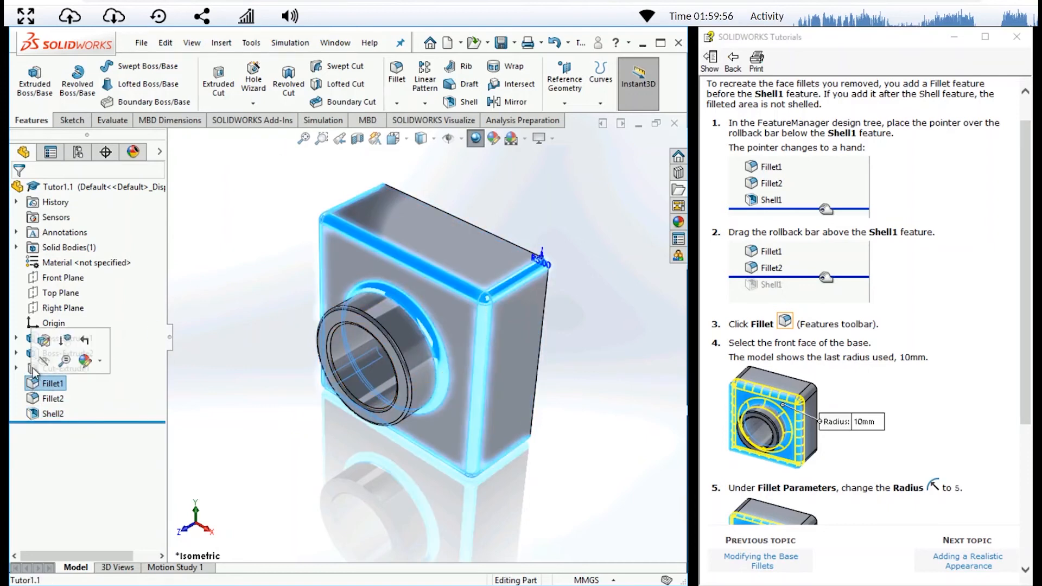
{"action": "left_click", "coordinate": [43, 342]}
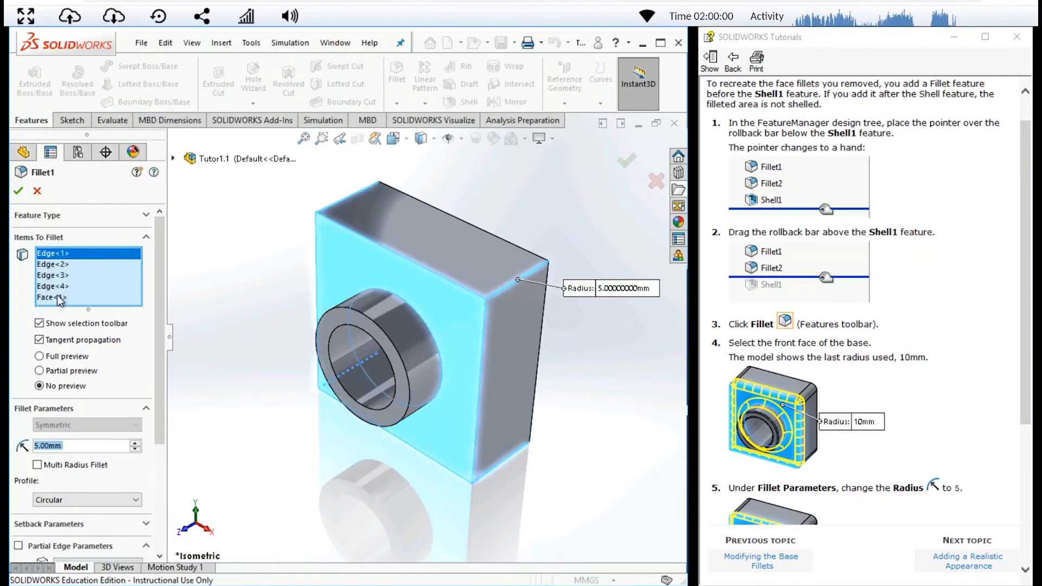
{"action": "left_click", "coordinate": [57, 297]}
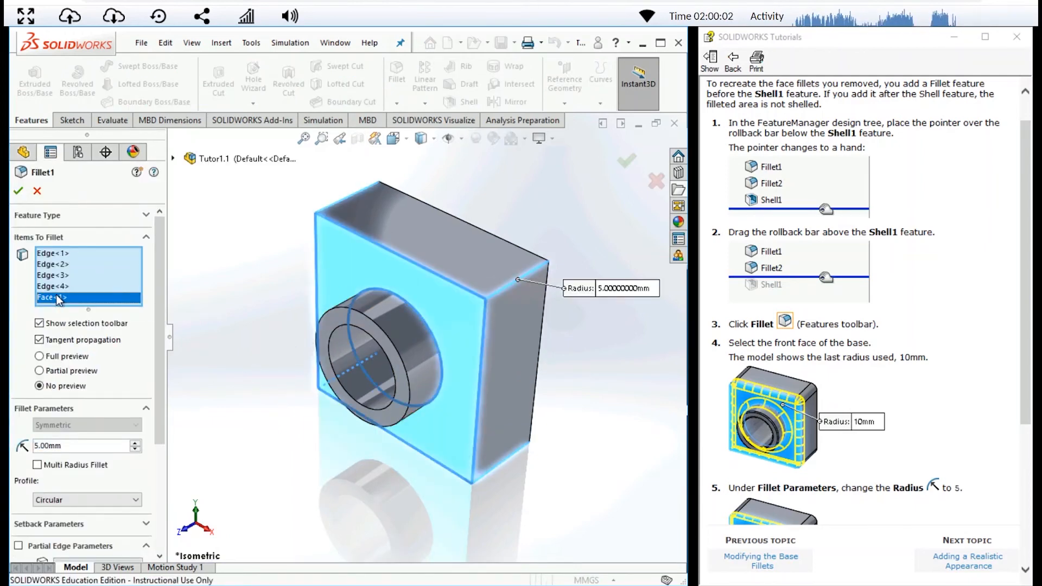
{"action": "key", "text": "Delete"}
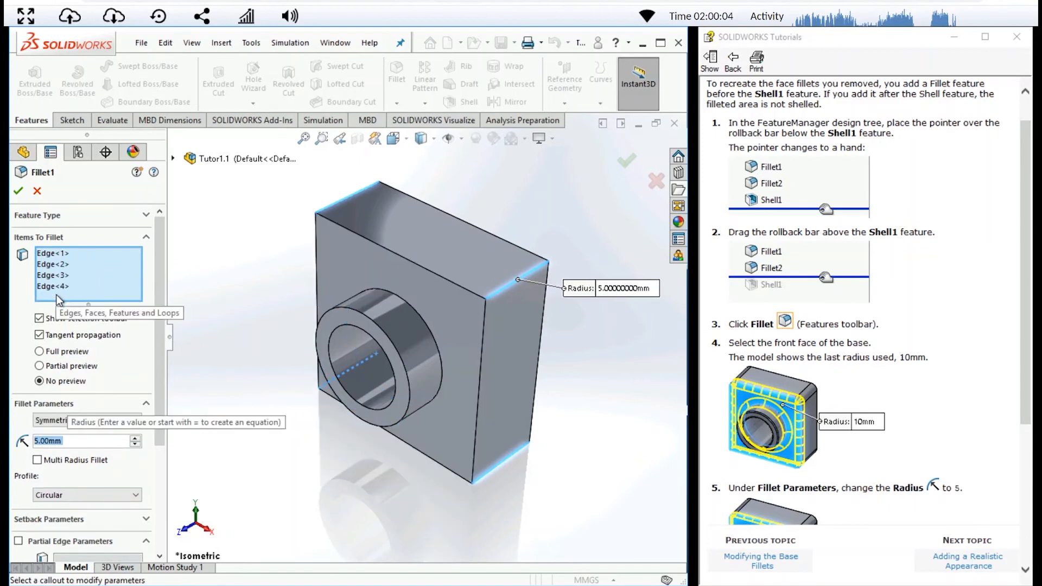
{"action": "left_click", "coordinate": [18, 191]}
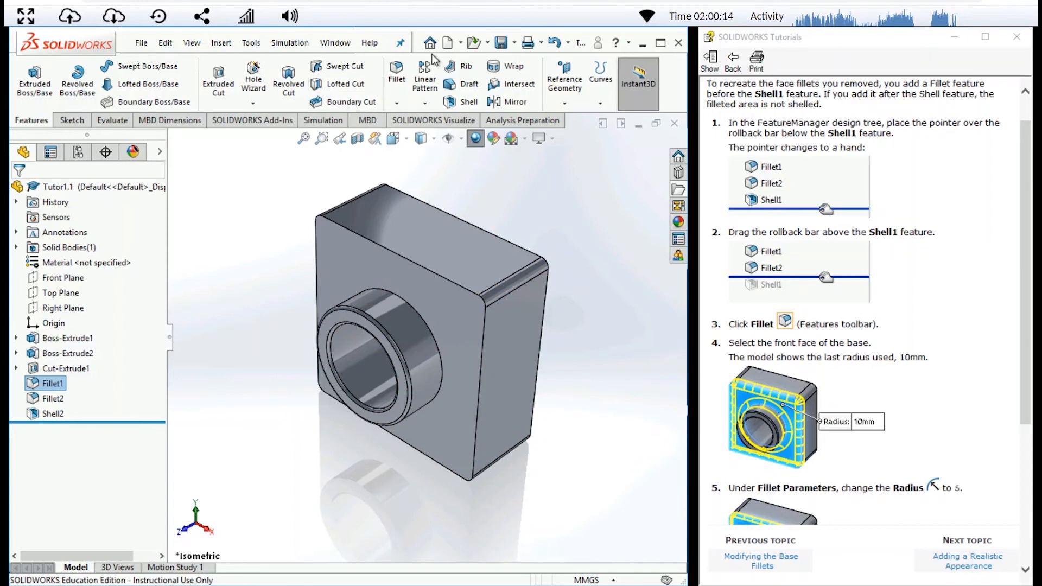
- Try adding a 5 mm fillet to the front face of the base after the shell feature
{"action": "left_click", "coordinate": [398, 73]}
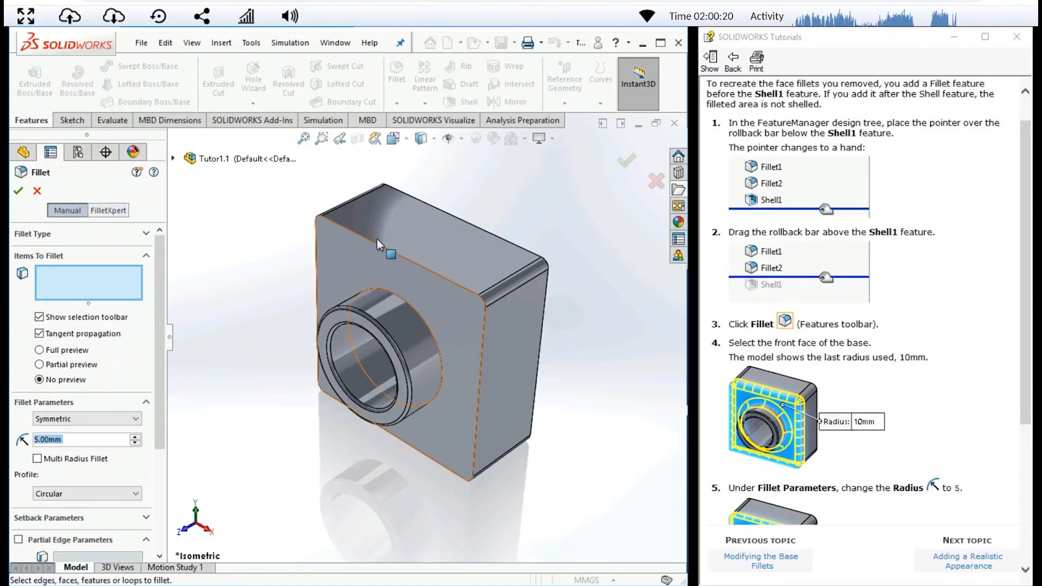
{"action": "left_click", "coordinate": [356, 255]}
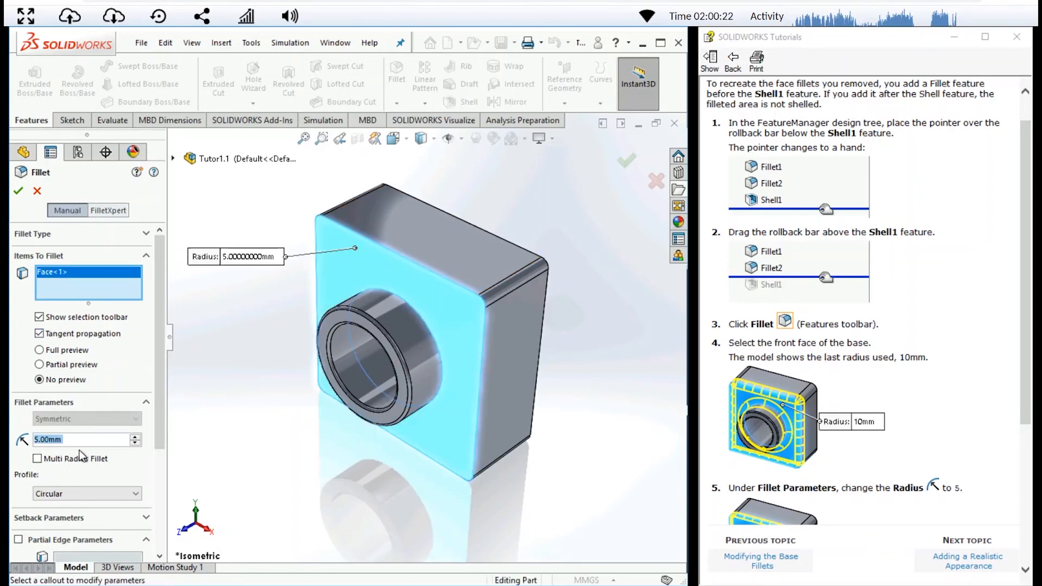
{"action": "left_click", "coordinate": [20, 191]}
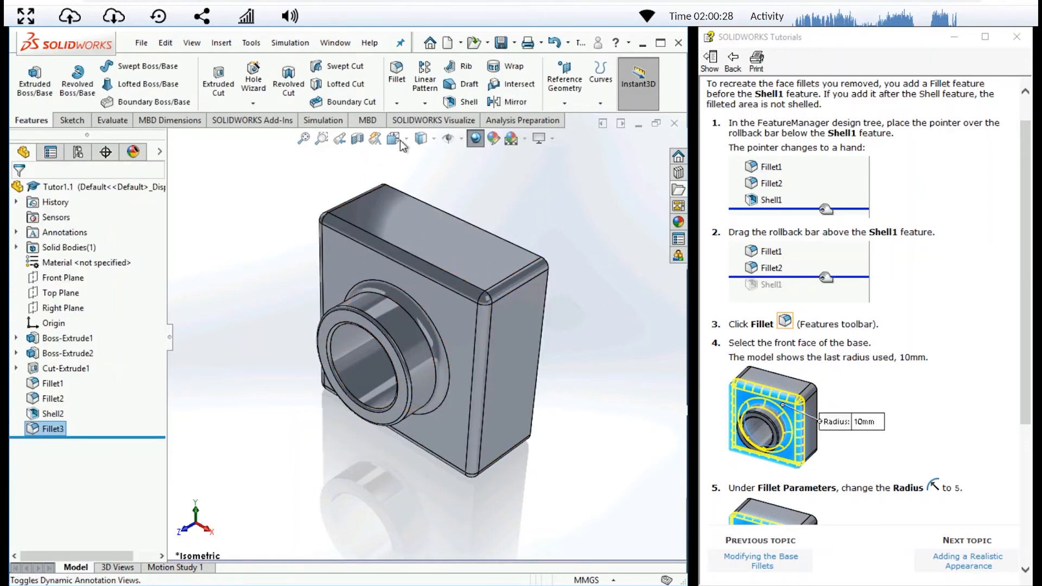
- From the rear, examine the shell wall at a filleted corner in a Top Plane section, then cancel the section view
{"action": "key", "text": "space"}
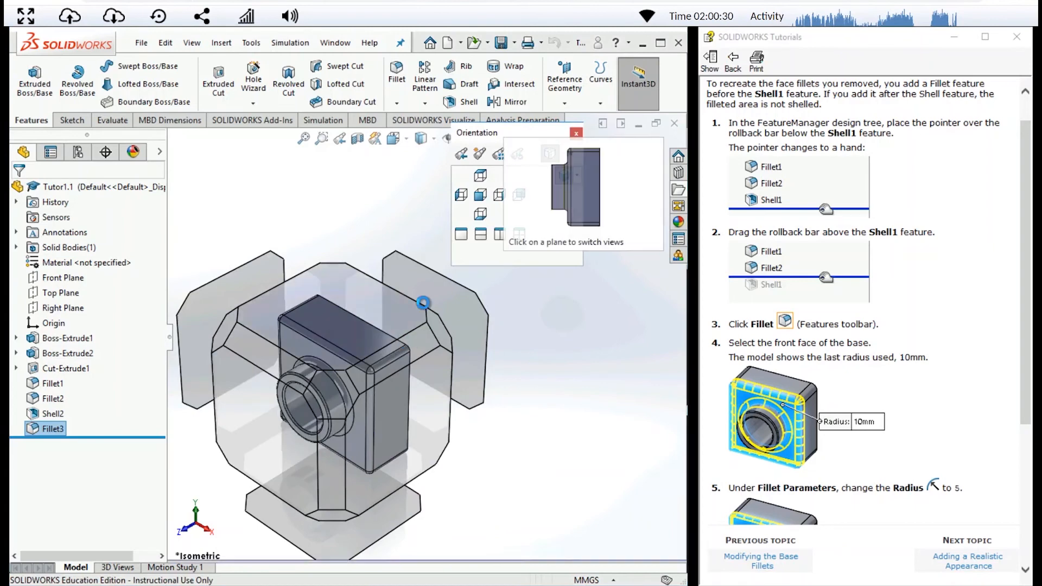
{"action": "left_click", "coordinate": [442, 327]}
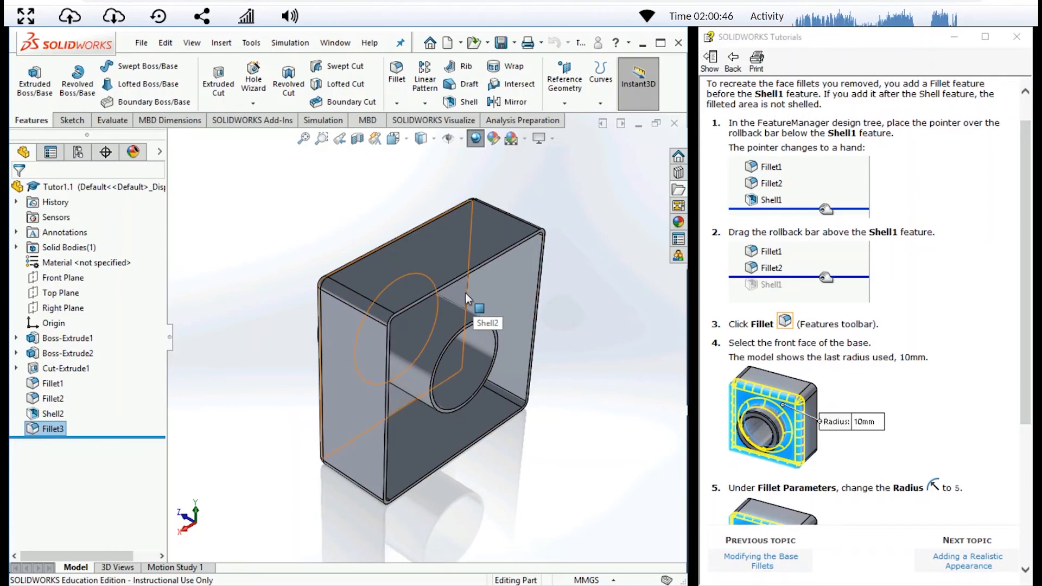
{"action": "left_click", "coordinate": [358, 137]}
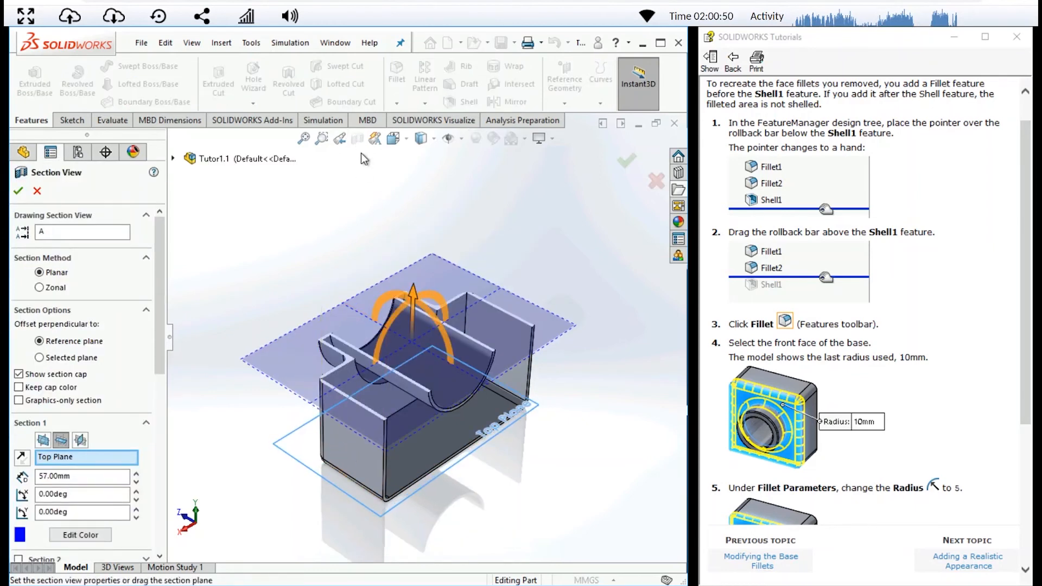
{"action": "left_click", "coordinate": [321, 139]}
{"action": "left_click_drag", "start_coordinate": [303, 367], "coordinate": [357, 407]}
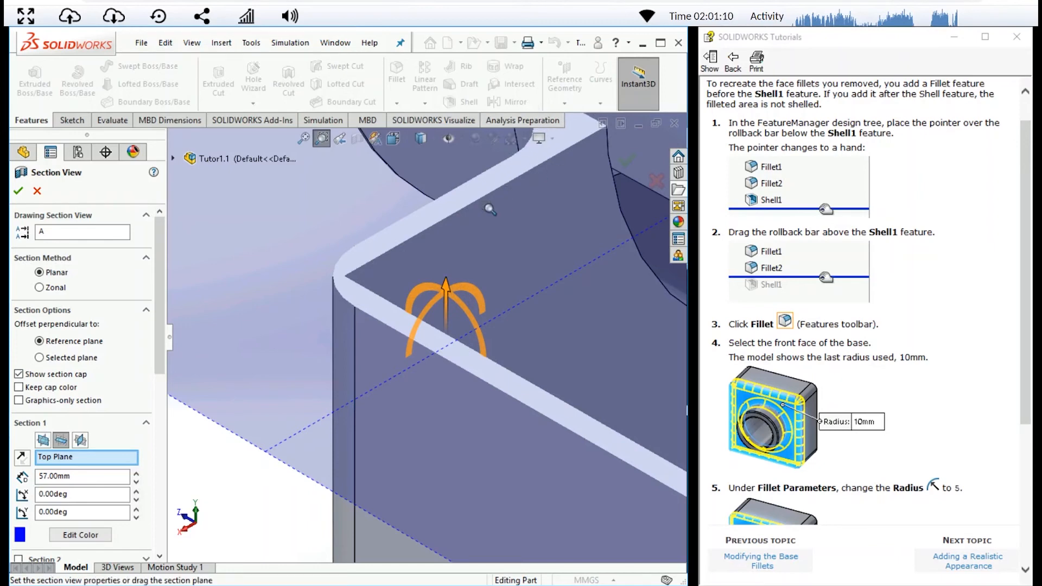
{"action": "left_click", "coordinate": [42, 196]}
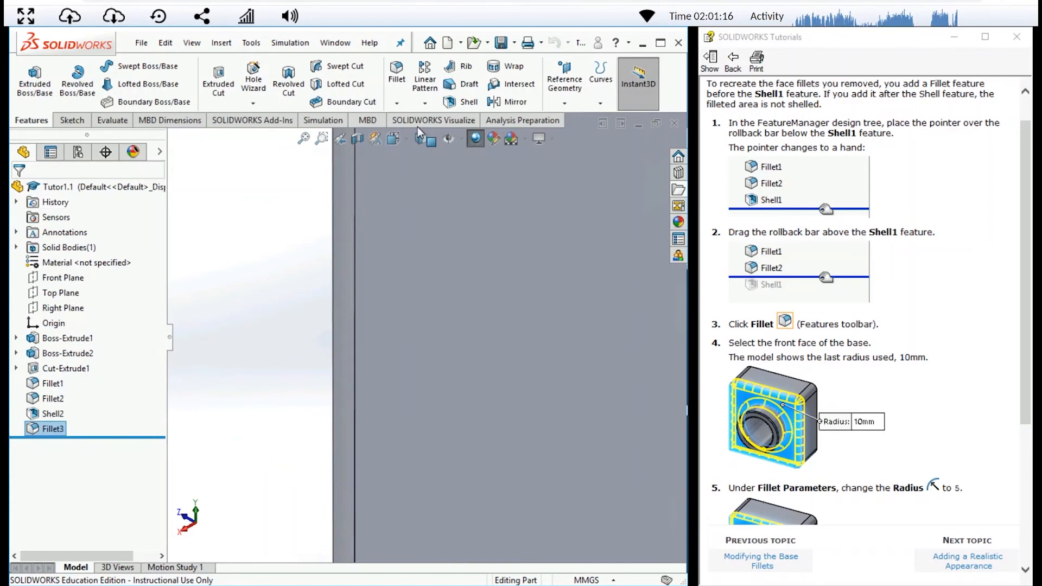
{"action": "key", "text": "space"}
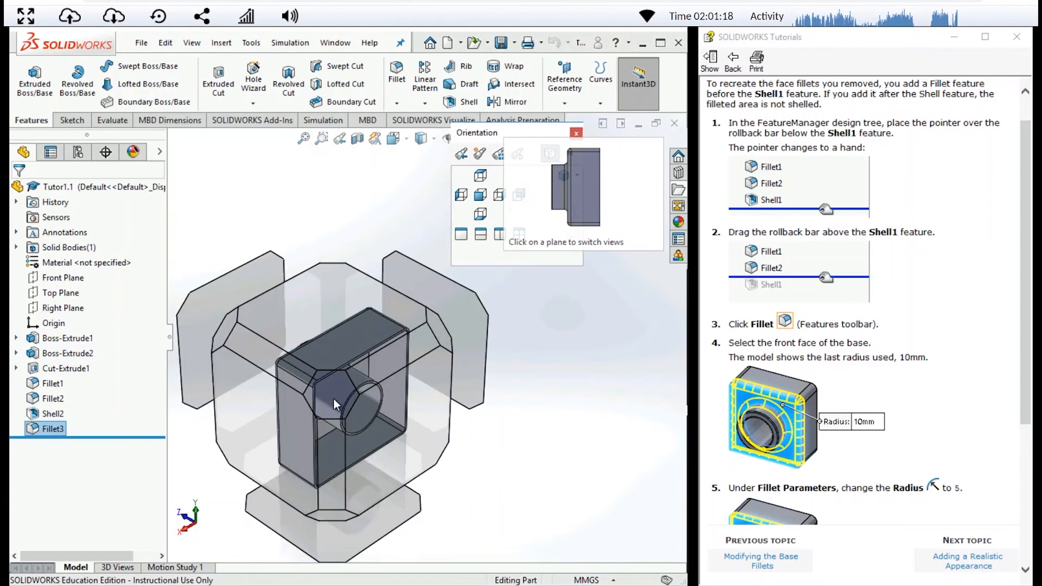
{"action": "left_click", "coordinate": [334, 400]}
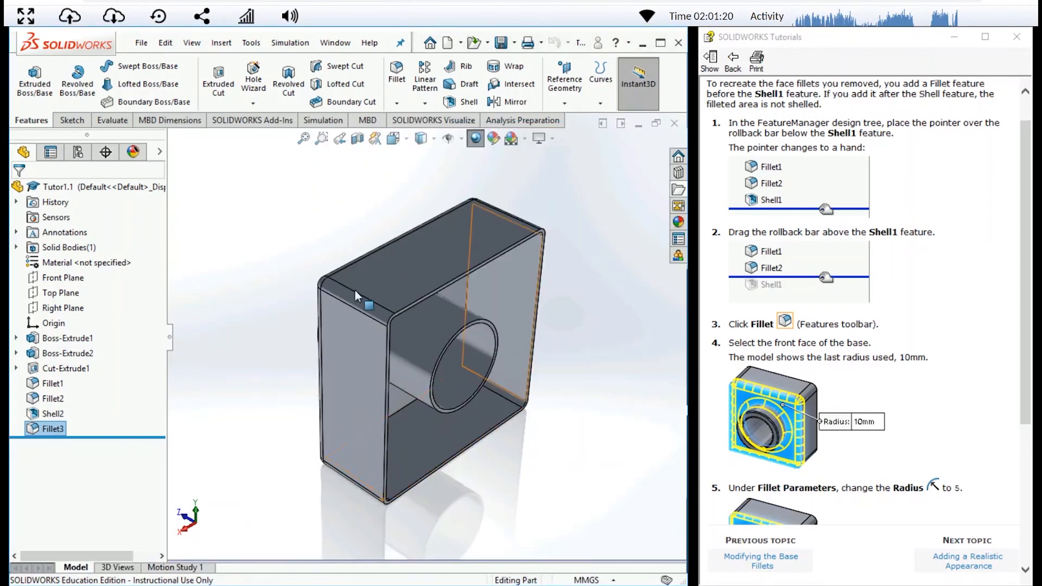
- Delete the face fillet that was added after the shell feature
{"action": "left_click", "coordinate": [34, 430]}
{"action": "key", "text": "Delete"}
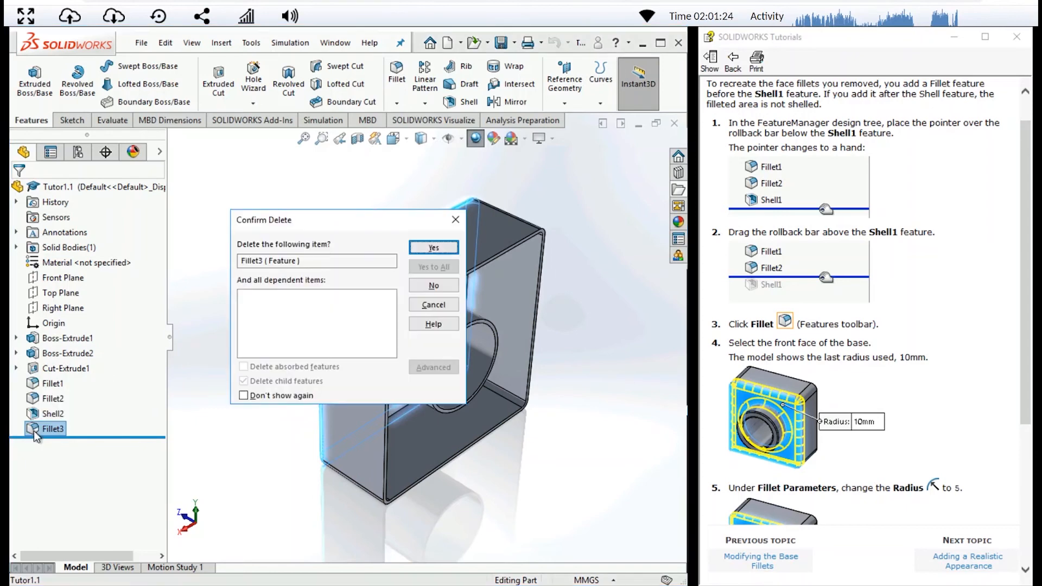
{"action": "left_click", "coordinate": [434, 247]}
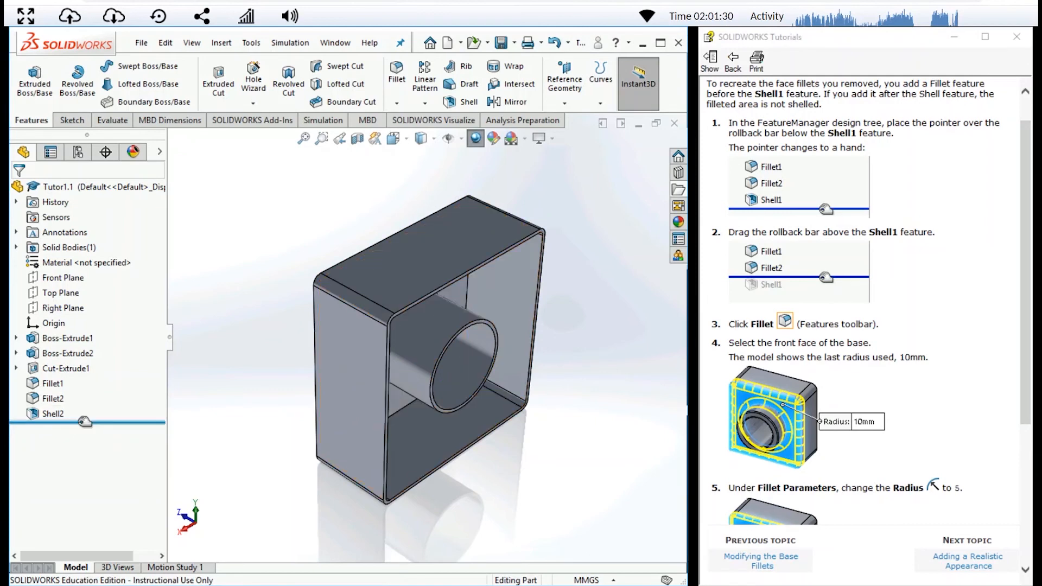
- Roll the model back to before the shell and fillet the front face of the base with a 5 mm radius
{"action": "left_click_drag", "start_coordinate": [85, 422], "coordinate": [86, 412]}
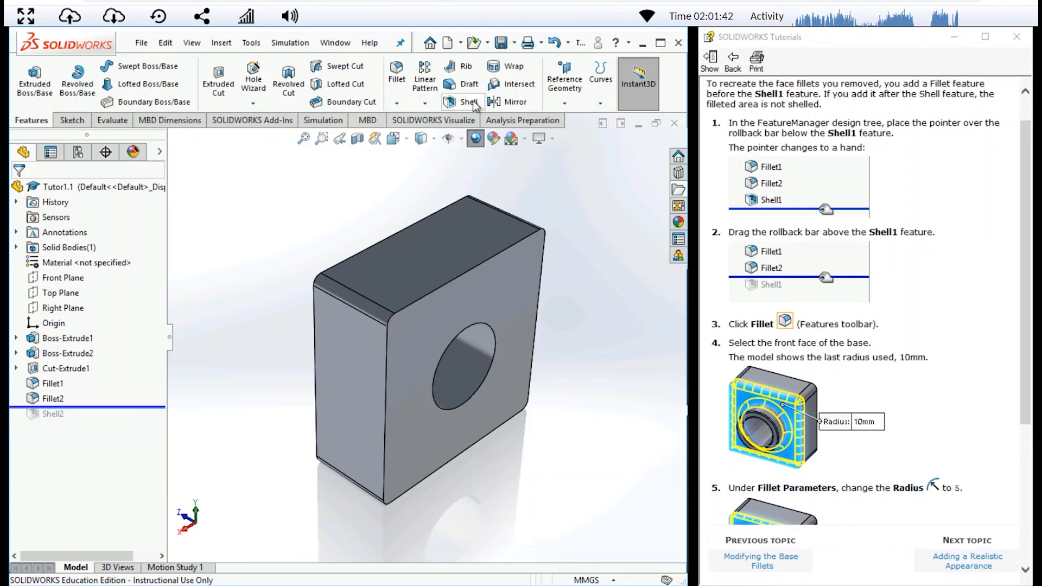
{"action": "left_click", "coordinate": [395, 75]}
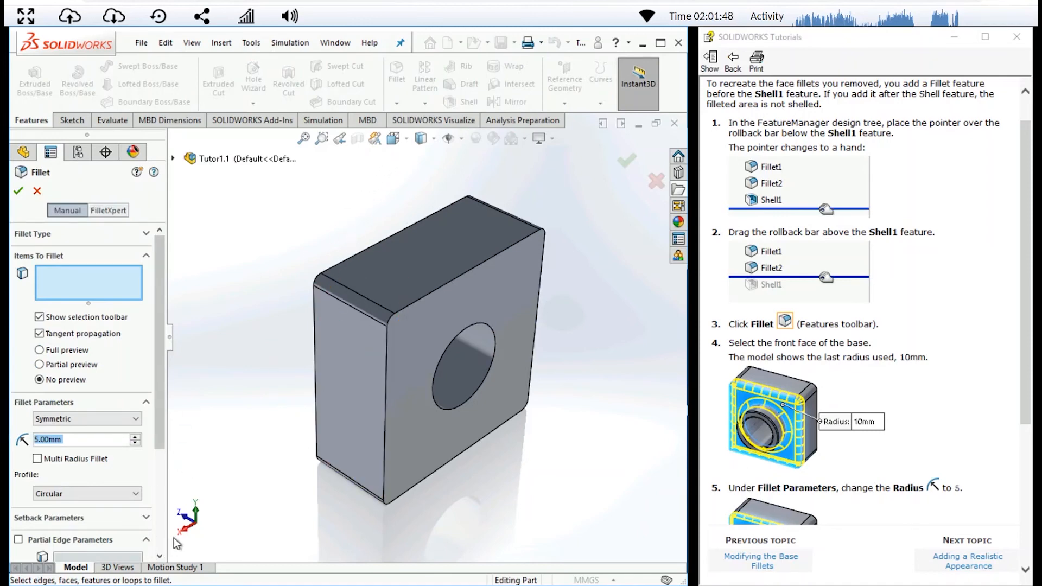
{"action": "left_click", "coordinate": [184, 517]}
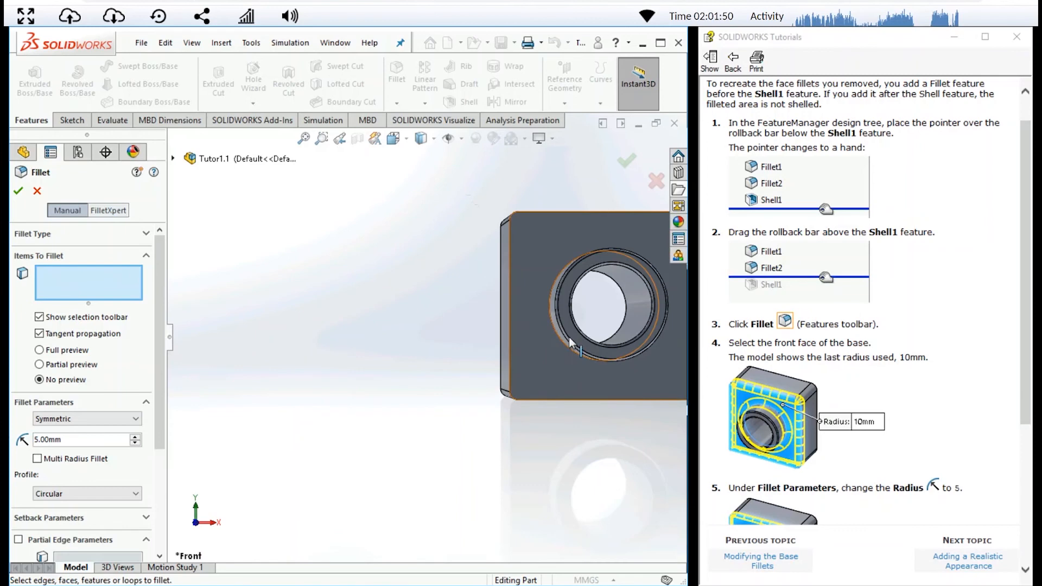
{"action": "left_click", "coordinate": [542, 262]}
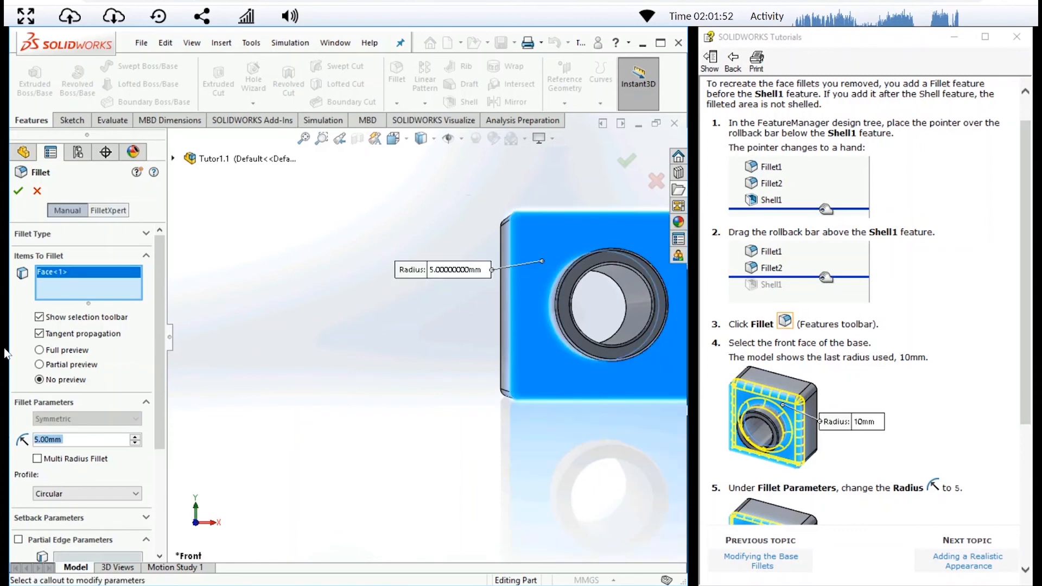
{"action": "left_click", "coordinate": [20, 191]}
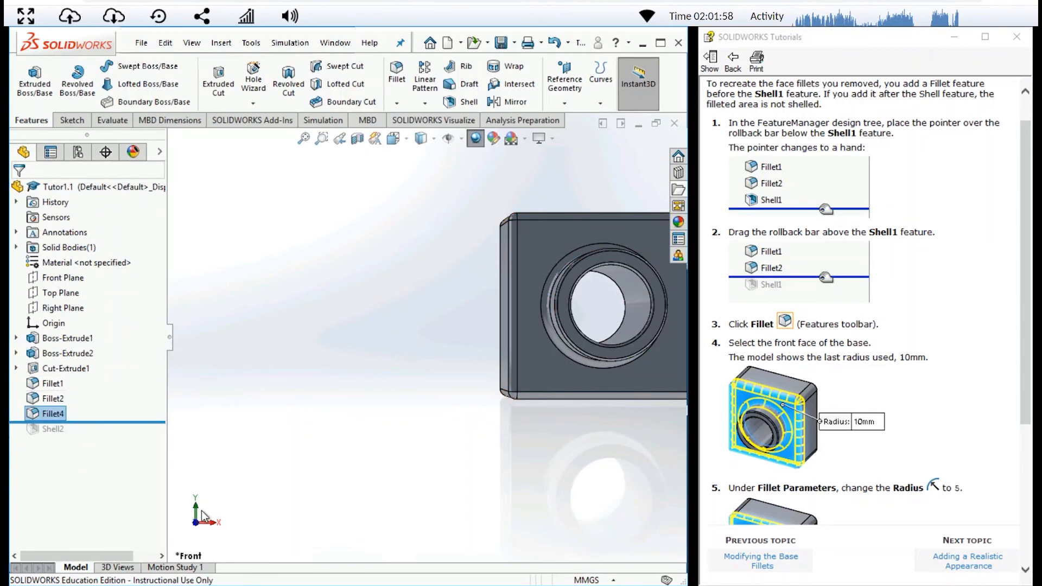
- Roll the model forward past the shell feature in isometric view and check the walls in a Top Plane section offset 57 mm
{"action": "key", "text": "space"}
{"action": "left_click", "coordinate": [445, 287]}
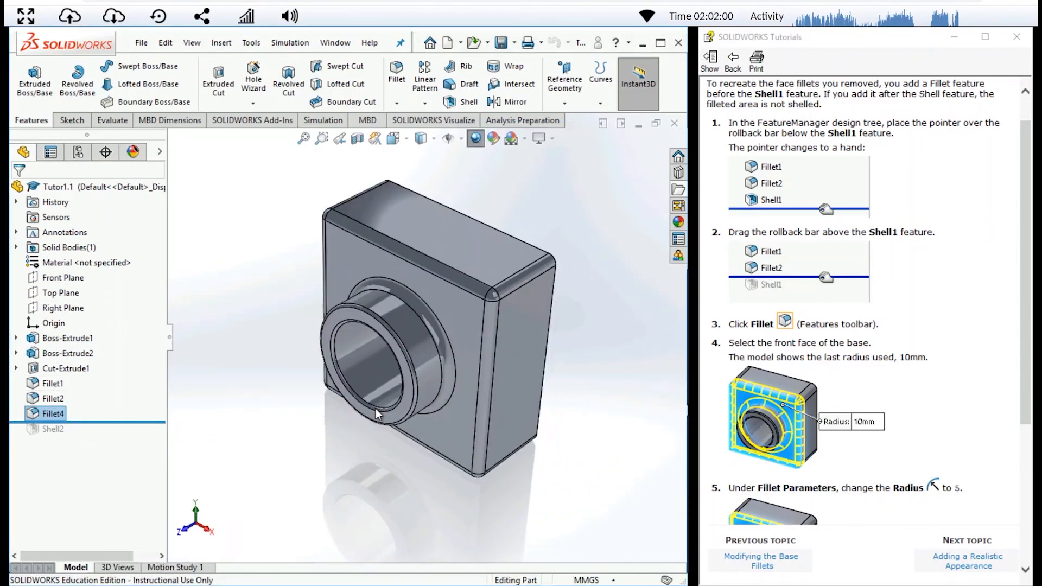
{"action": "left_click_drag", "start_coordinate": [97, 422], "coordinate": [99, 432]}
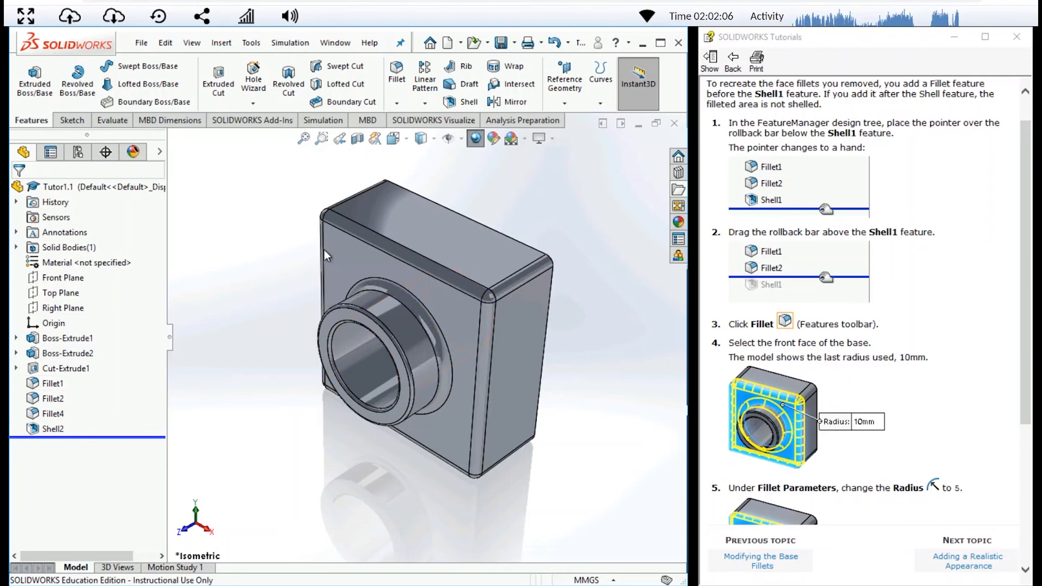
{"action": "left_click", "coordinate": [362, 139]}
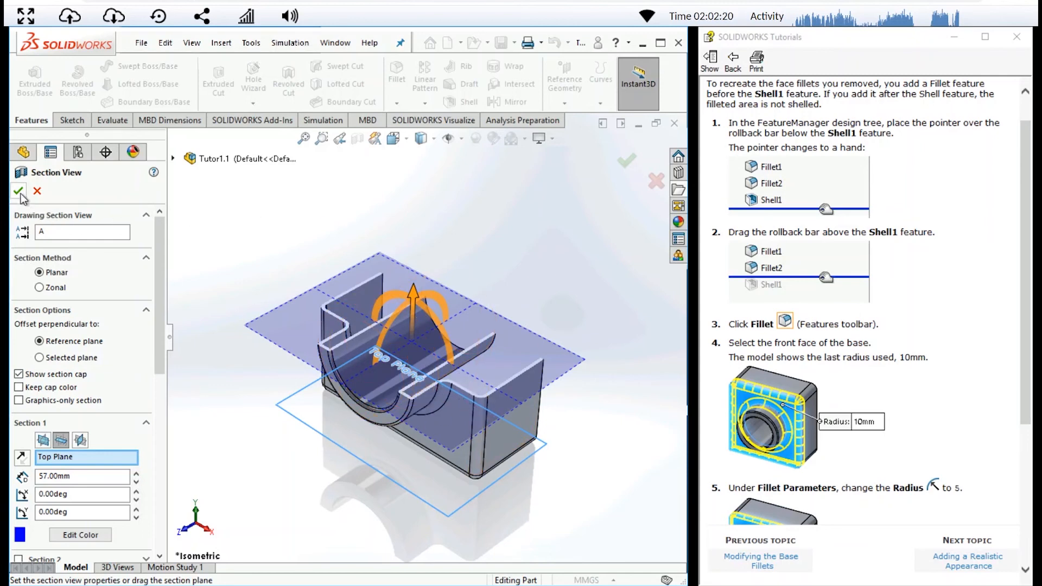
{"action": "left_click", "coordinate": [36, 191]}
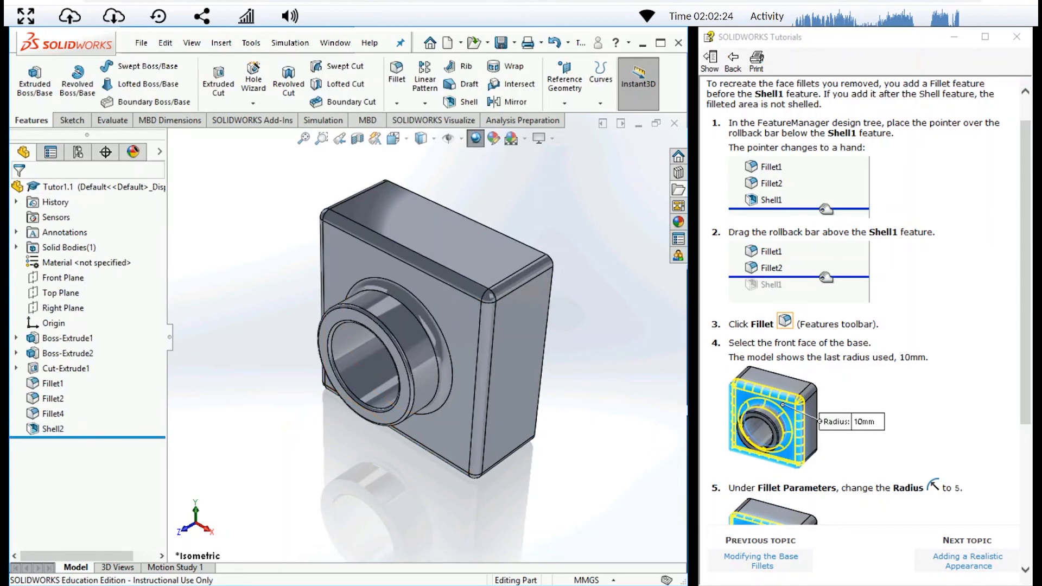
- Open the Adding a Realistic Appearance tutorial topic and add the RealView Graphics command from the View category to the view toolbar
{"action": "left_click", "coordinate": [971, 564]}
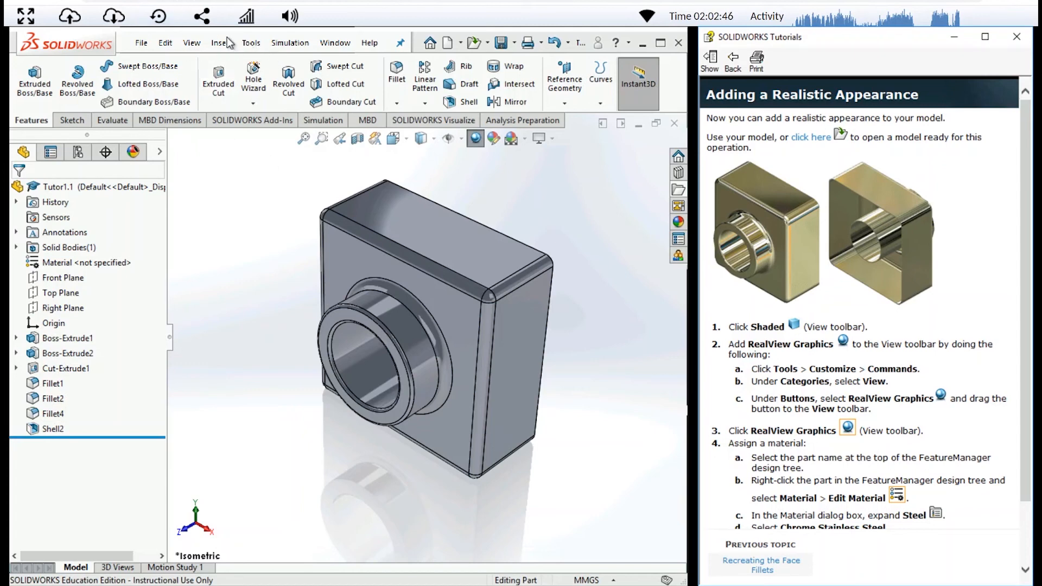
{"action": "left_click", "coordinate": [252, 42]}
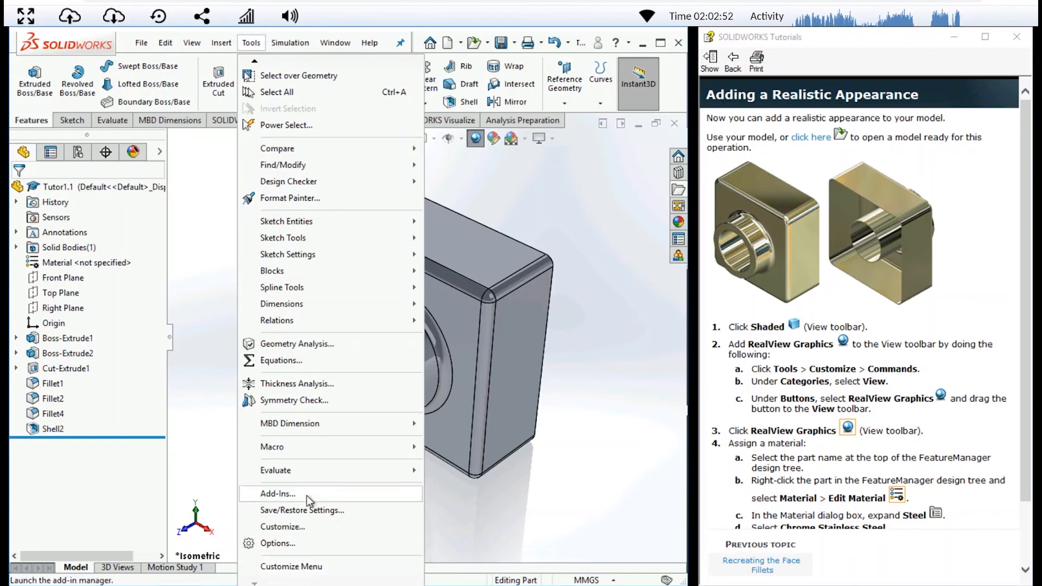
{"action": "mouse_move", "coordinate": [257, 59]}
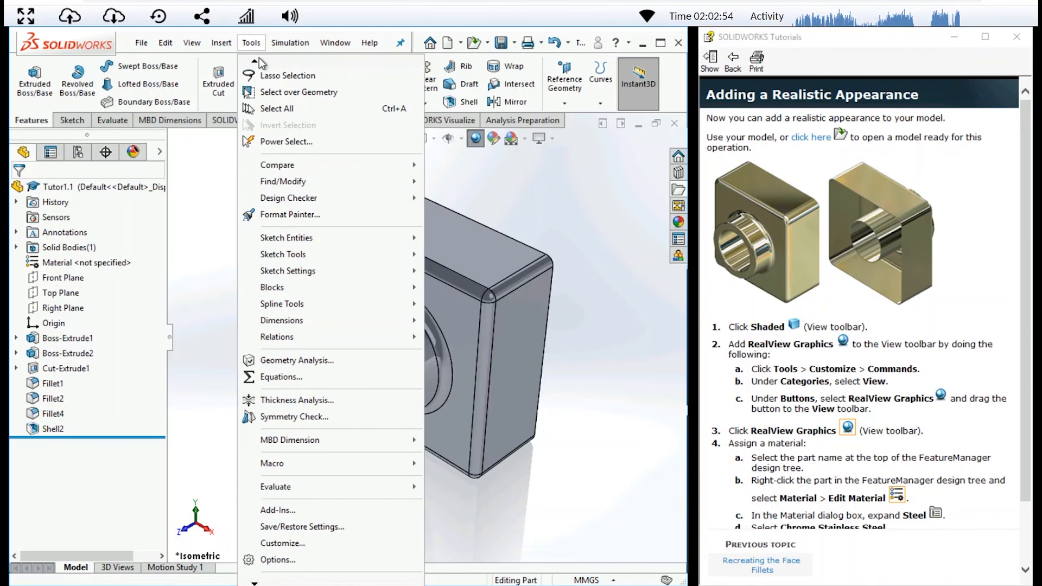
{"action": "mouse_move", "coordinate": [270, 583]}
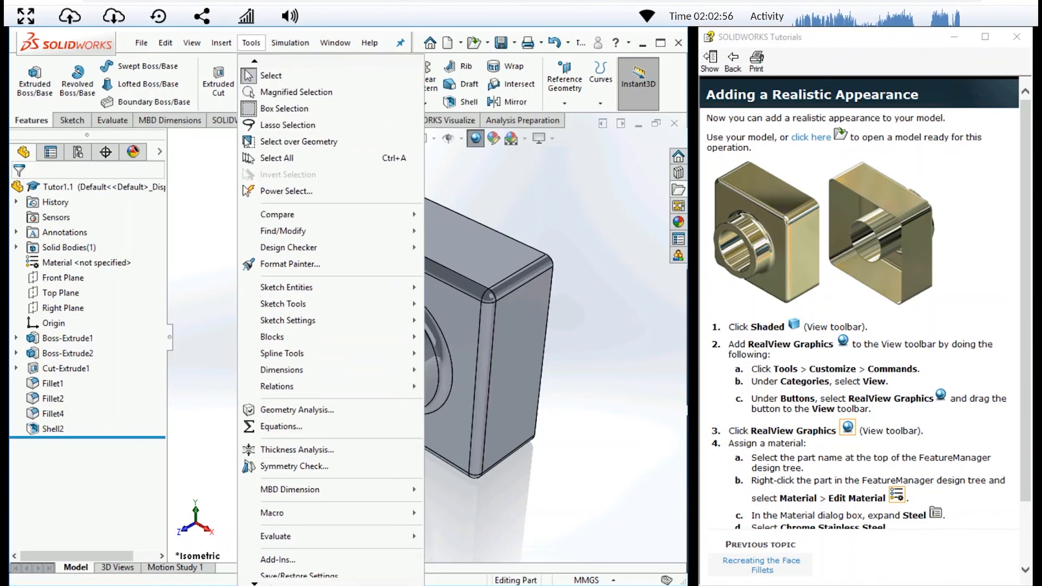
{"action": "left_click", "coordinate": [285, 528]}
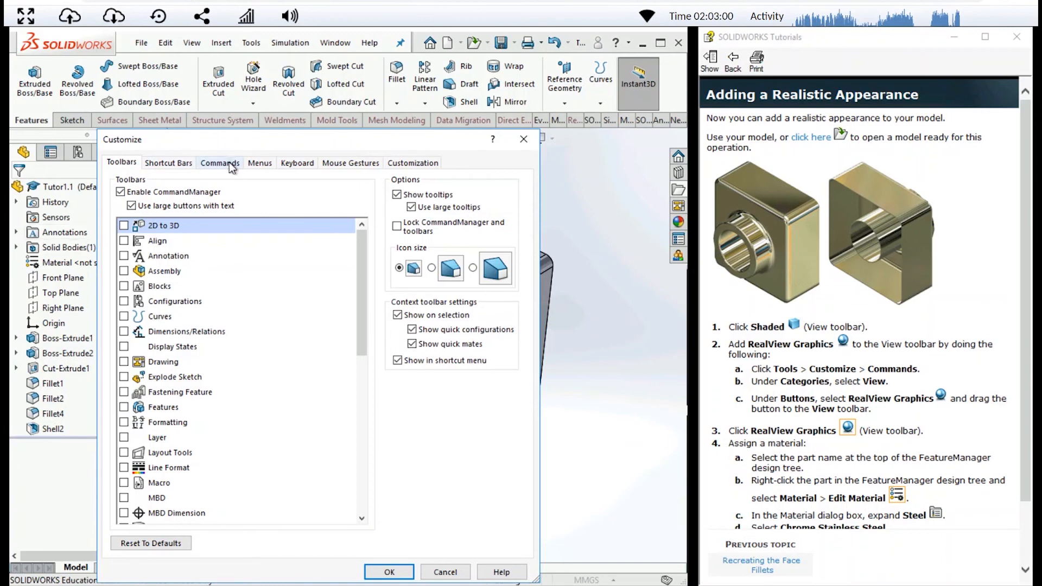
{"action": "left_click", "coordinate": [219, 162]}
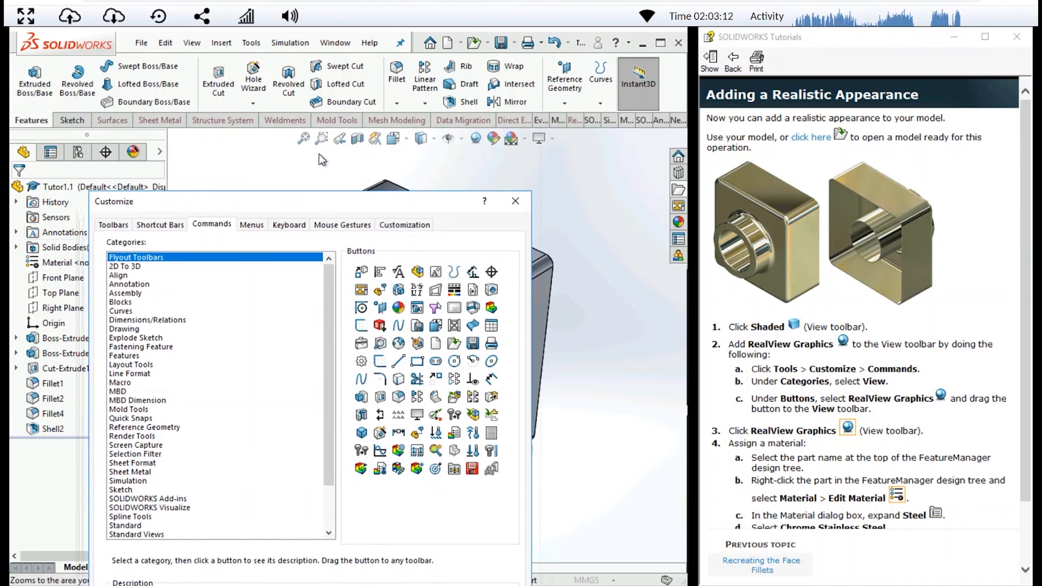
{"action": "scroll", "coordinate": [211, 347], "scroll_direction": "down", "scroll_amount": 2}
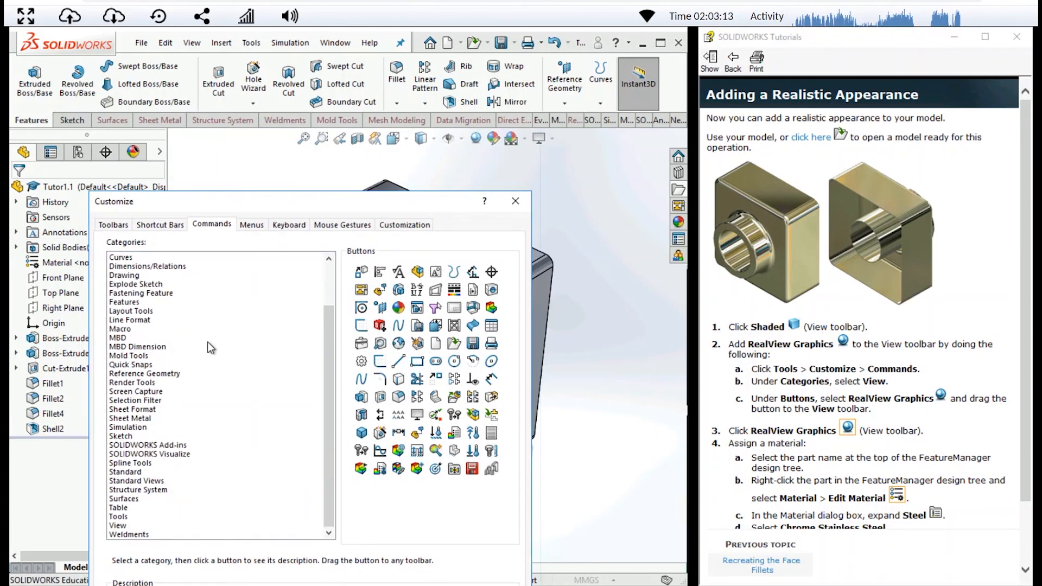
{"action": "left_click", "coordinate": [119, 526]}
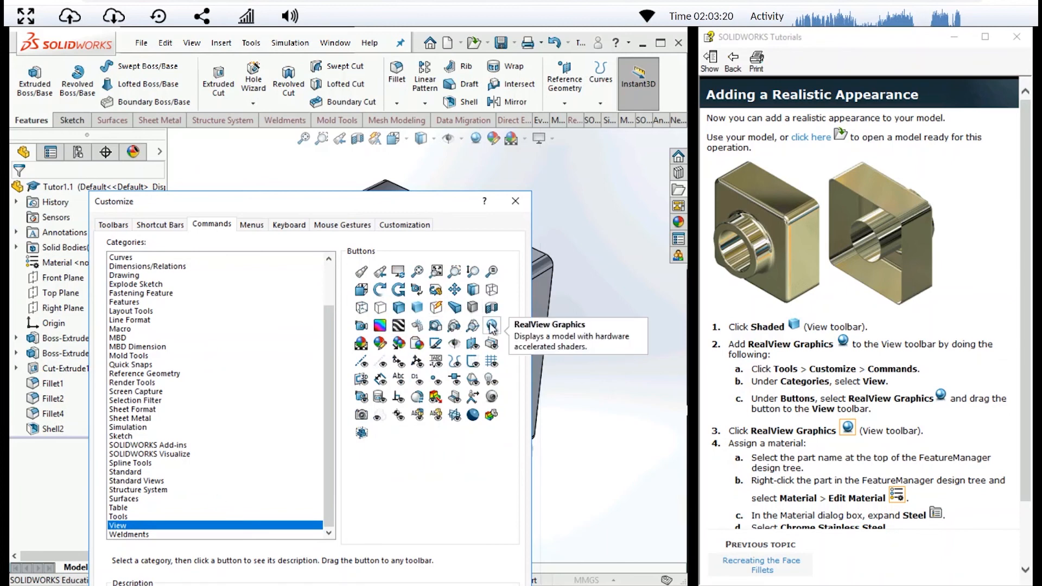
{"action": "mouse_move", "coordinate": [492, 326]}
{"action": "left_mouse_down"}
{"action": "mouse_move", "coordinate": [494, 202]}
{"action": "mouse_move", "coordinate": [474, 147]}
{"action": "mouse_move", "coordinate": [485, 150]}
{"action": "mouse_move", "coordinate": [442, 141]}
{"action": "mouse_move", "coordinate": [486, 142]}
{"action": "mouse_move", "coordinate": [468, 144]}
{"action": "left_mouse_up"}
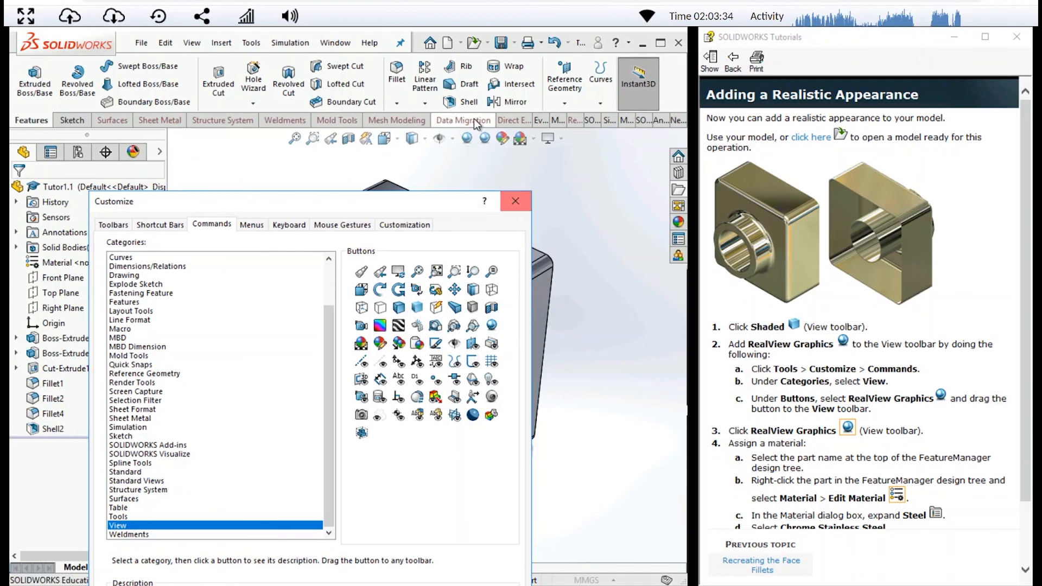
{"action": "left_click", "coordinate": [514, 203]}
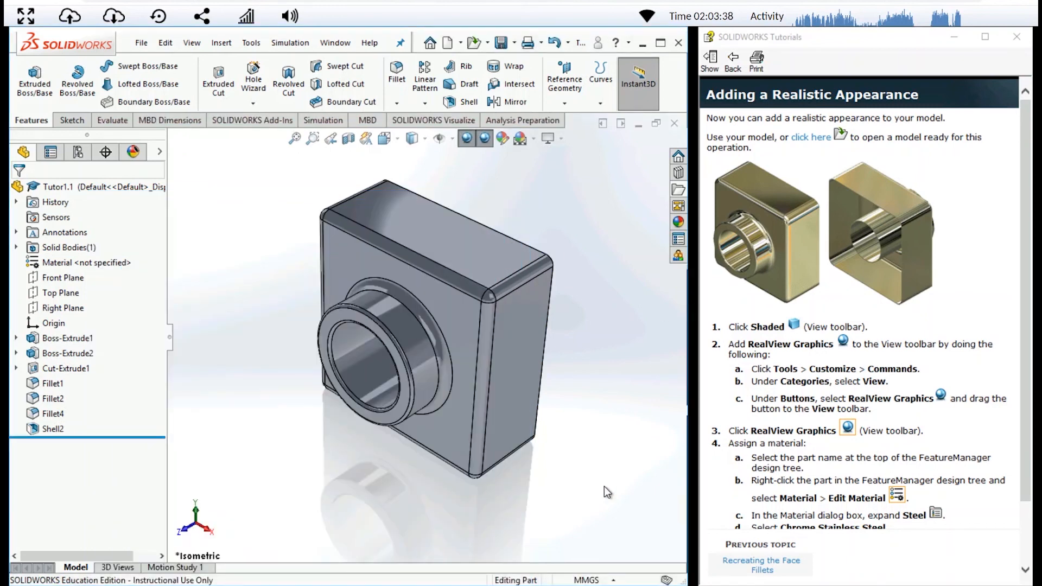
- Switch RealView Graphics off and on again to compare, and set the model's display style to Shaded
{"action": "left_click", "coordinate": [466, 139]}
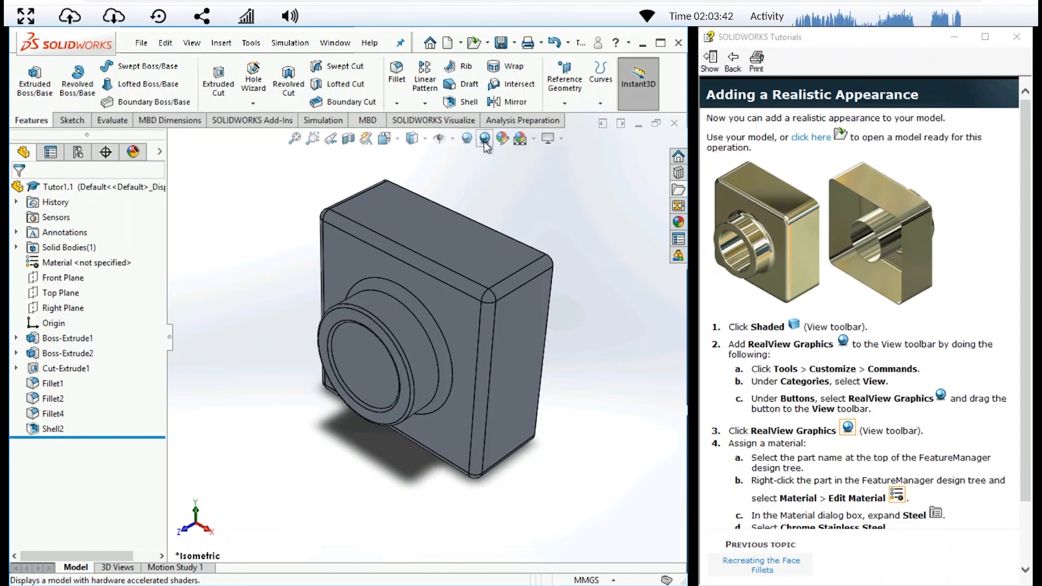
{"action": "left_click", "coordinate": [465, 140]}
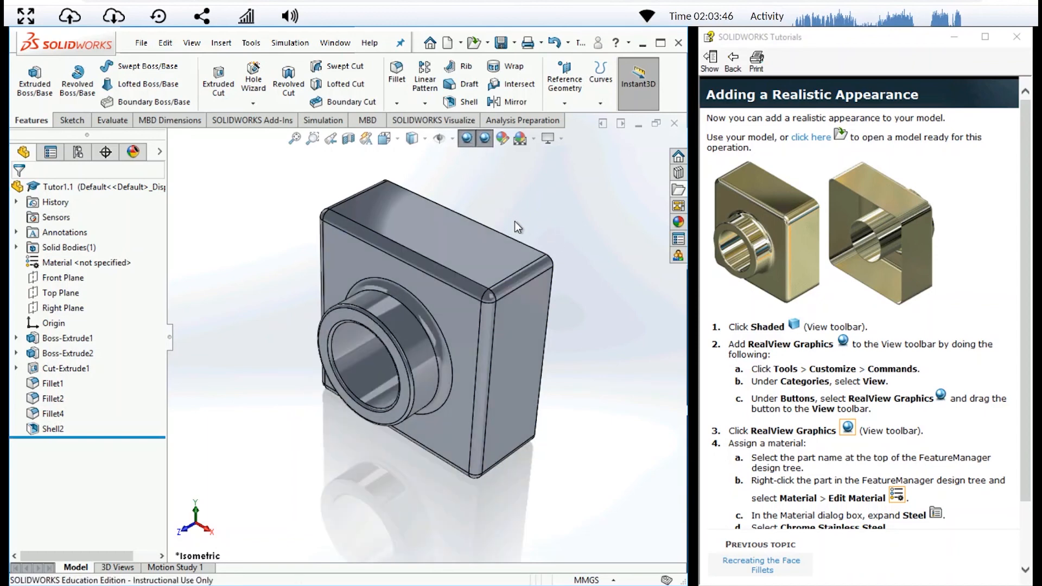
{"action": "left_click", "coordinate": [423, 139]}
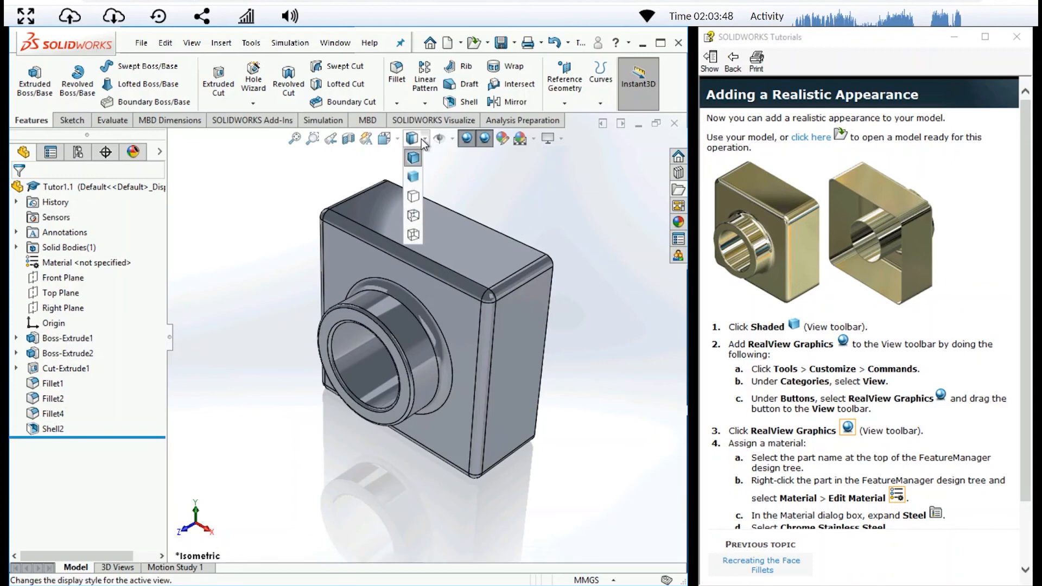
{"action": "left_click", "coordinate": [418, 179]}
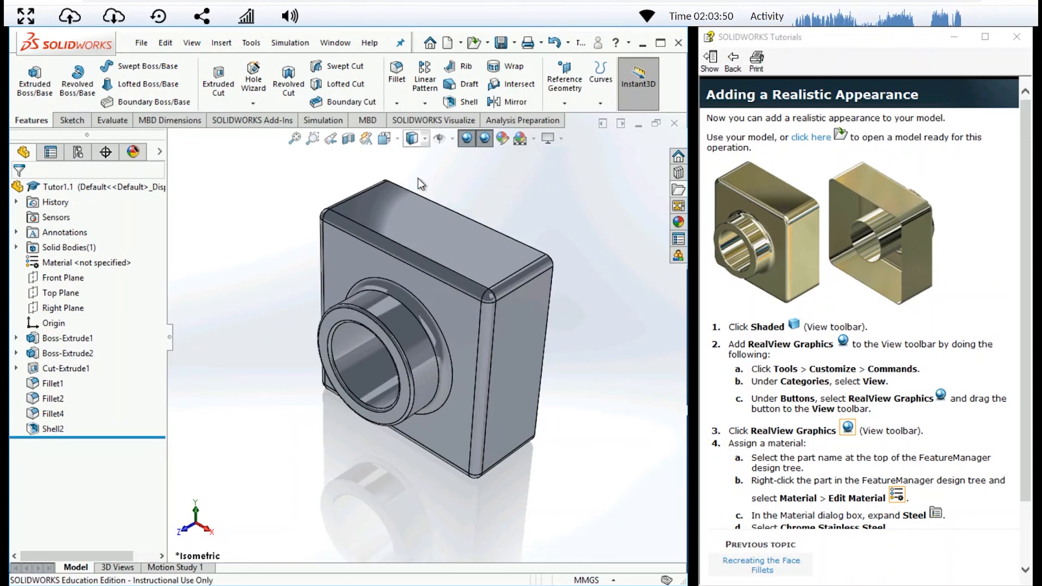
{"action": "left_click", "coordinate": [424, 139]}
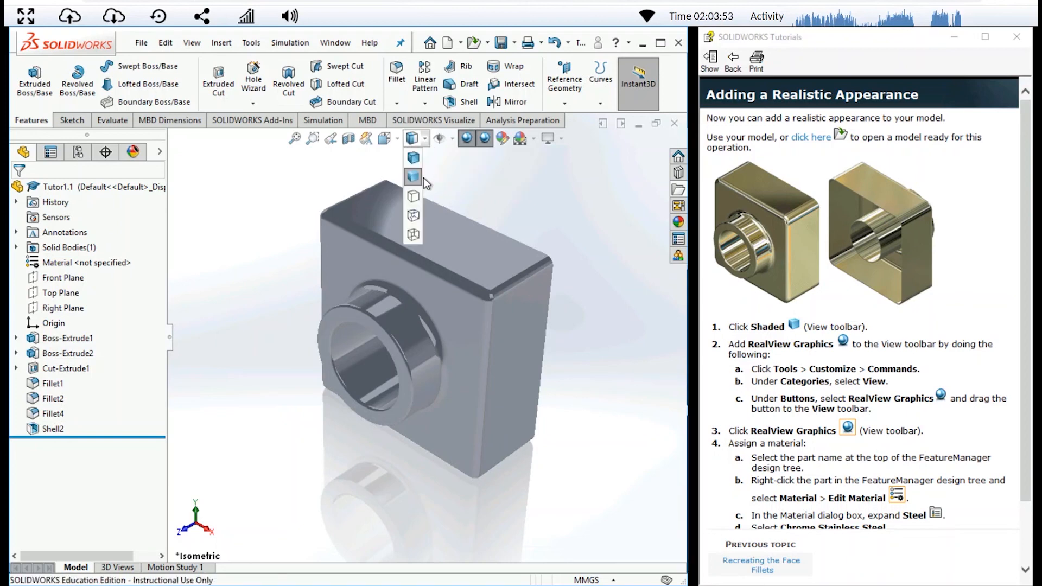
{"action": "left_click", "coordinate": [421, 141]}
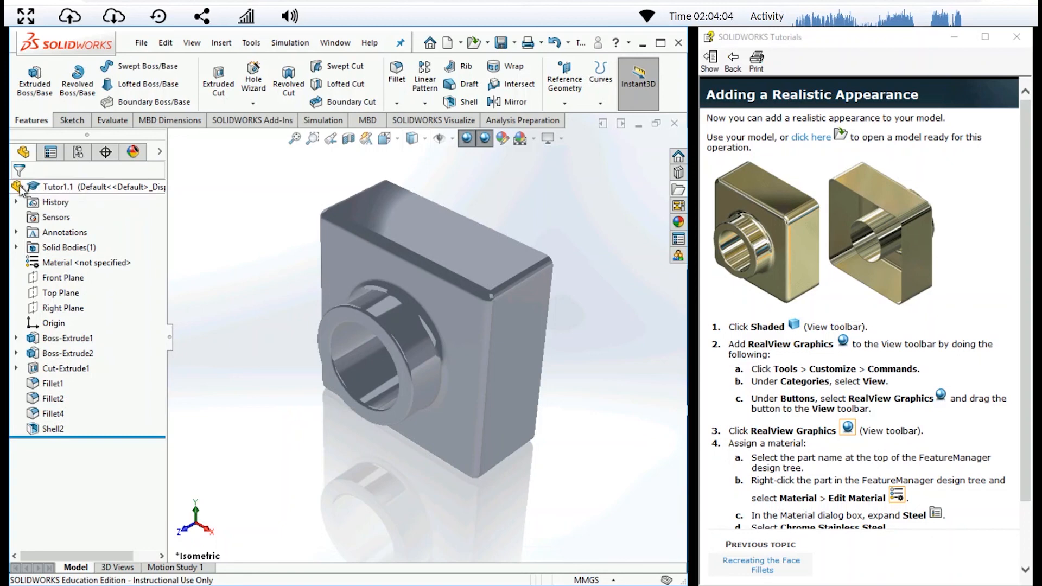
- Open the material editor for the Tutor1.1 part
{"action": "left_click", "coordinate": [59, 187]}
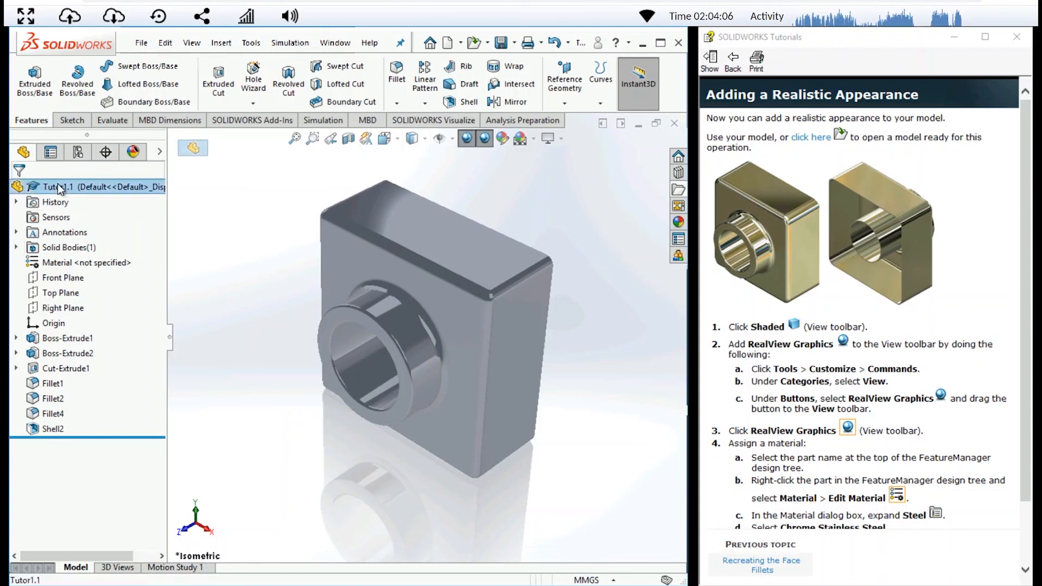
{"action": "right_click", "coordinate": [120, 187]}
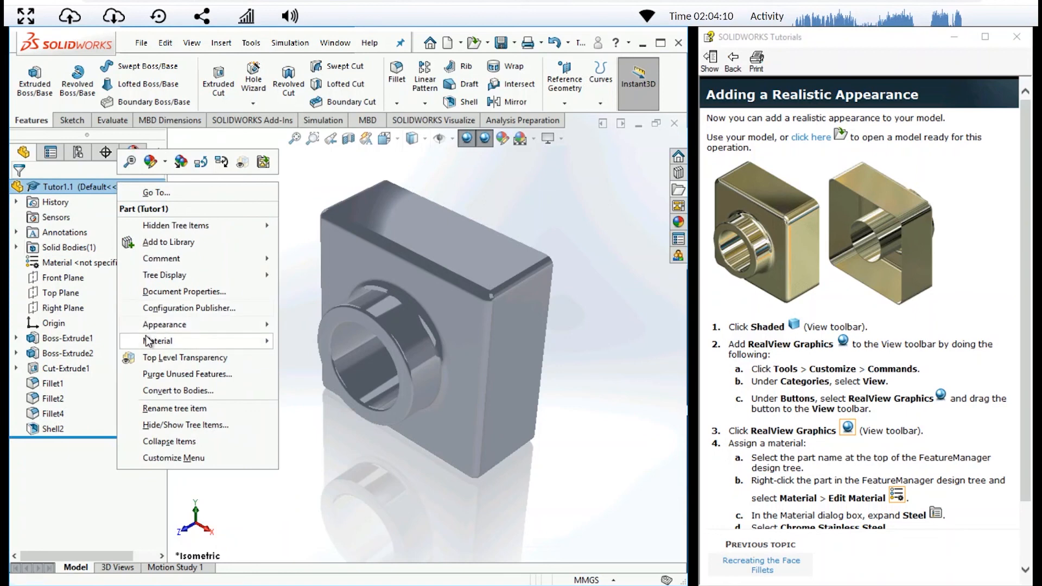
{"action": "mouse_move", "coordinate": [233, 345]}
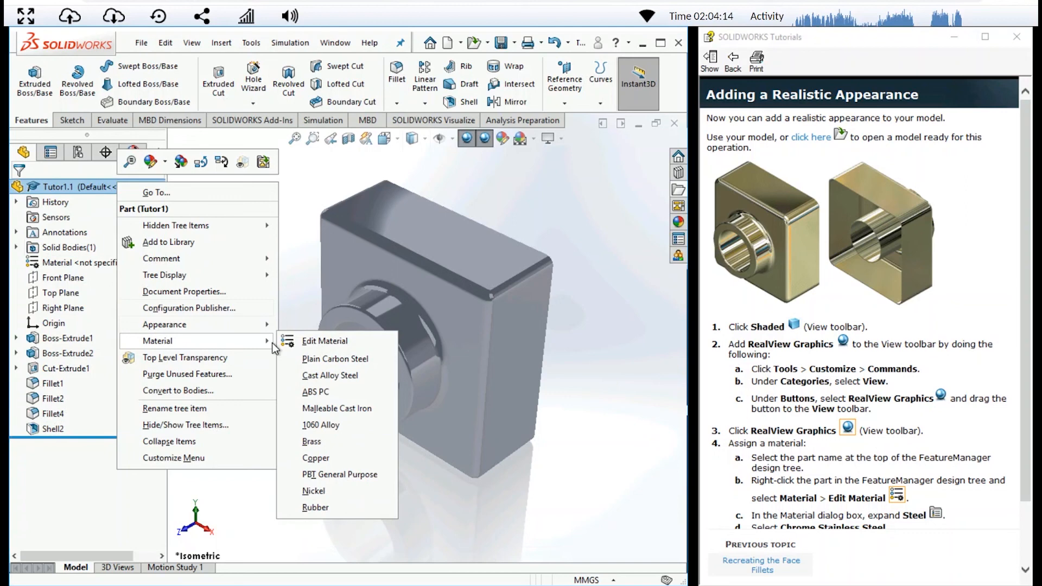
{"action": "left_click", "coordinate": [318, 346]}
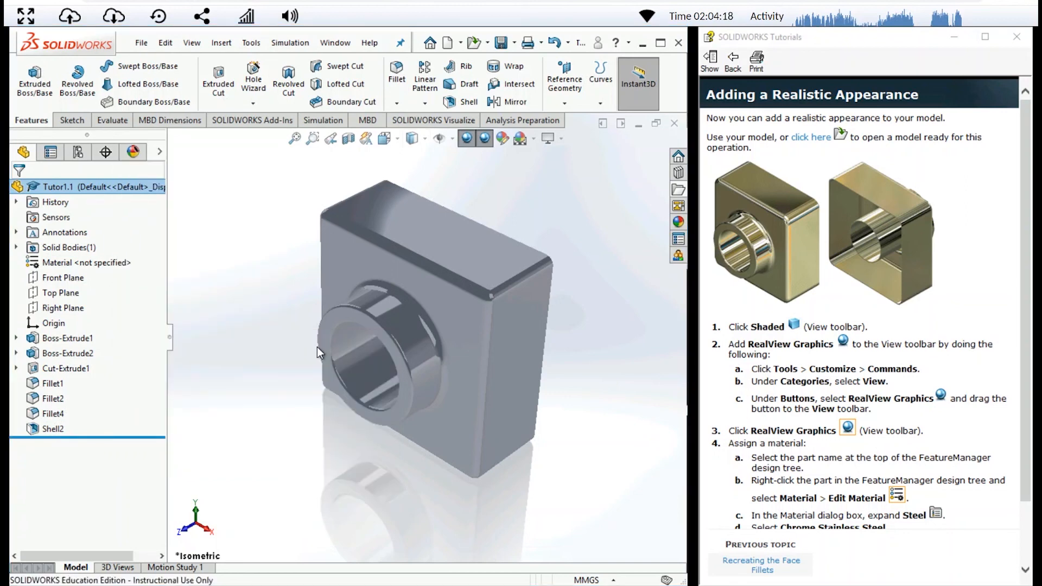
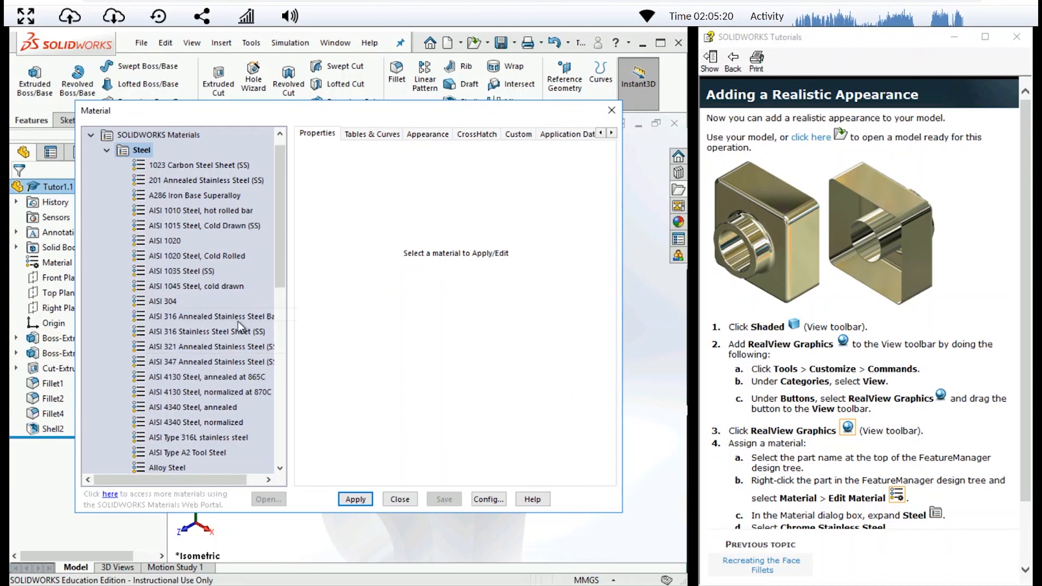
- Apply Chrome Stainless Steel from the Steel category to the part and close the material editor
{"action": "scroll", "coordinate": [236, 320], "scroll_direction": "down", "scroll_amount": 3}
{"action": "scroll", "coordinate": [236, 324], "scroll_direction": "down", "scroll_amount": 2}
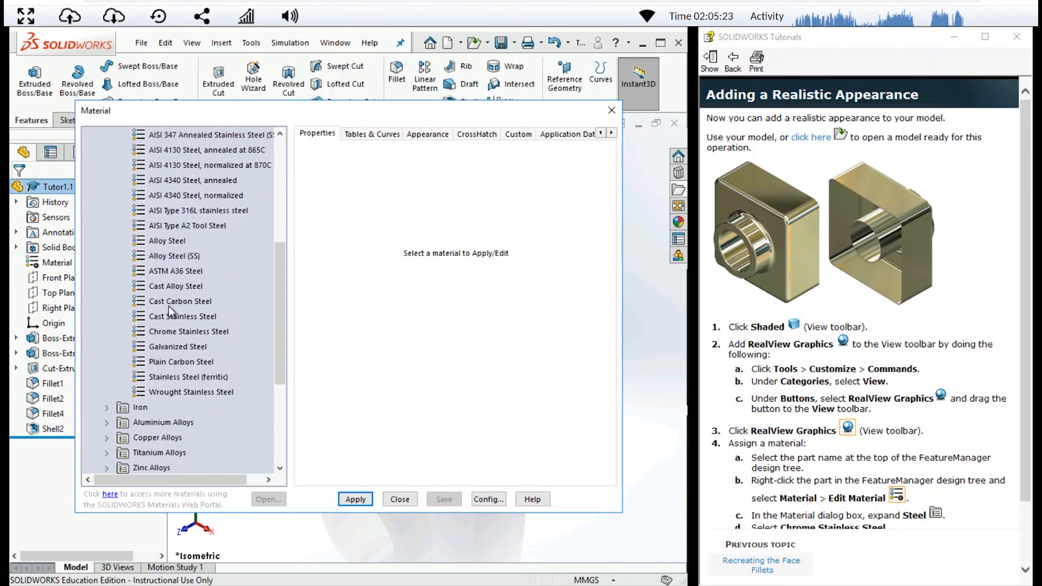
{"action": "left_click", "coordinate": [176, 334]}
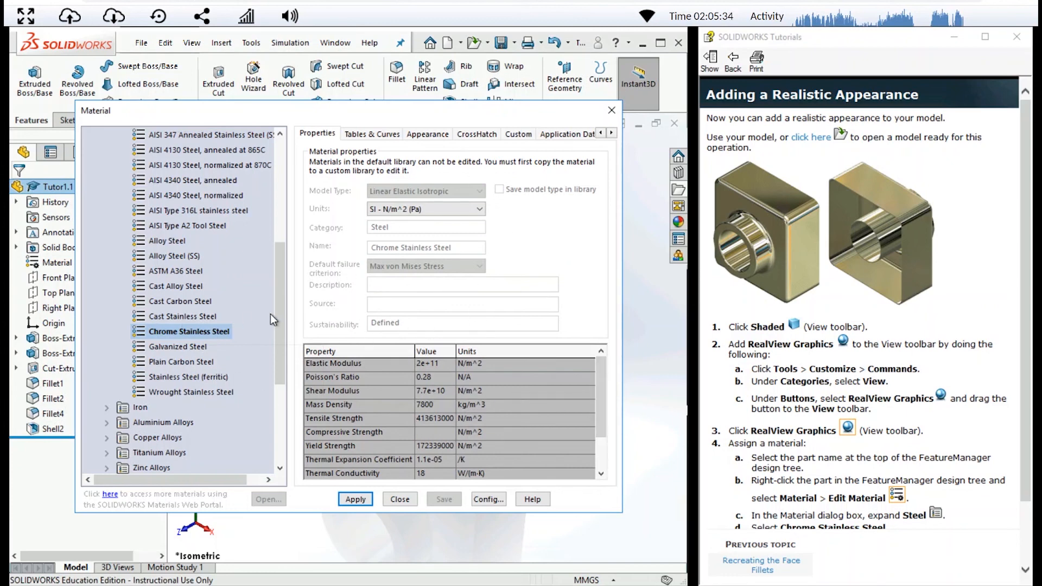
{"action": "left_click", "coordinate": [354, 499]}
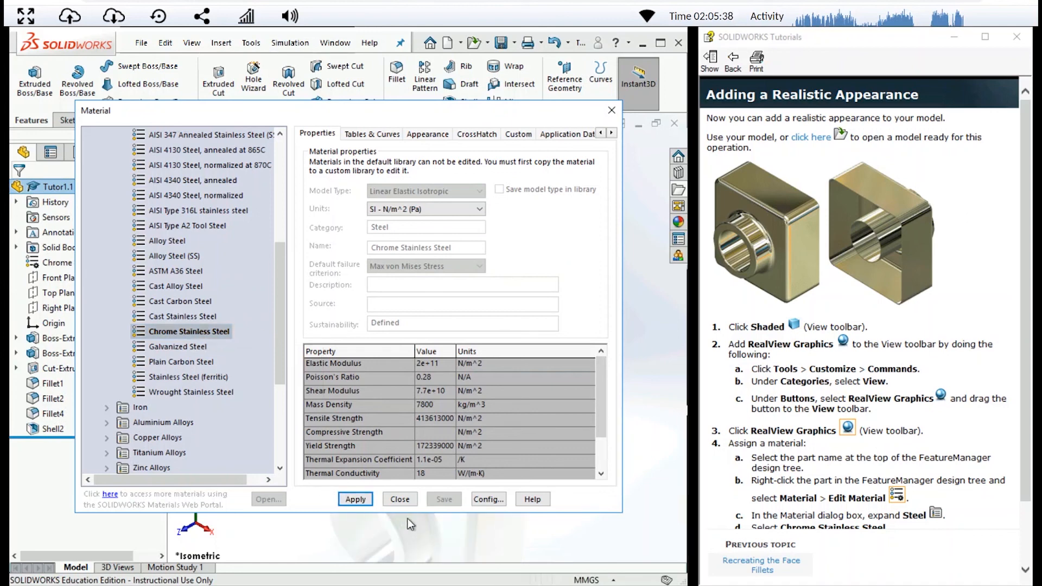
{"action": "left_click", "coordinate": [400, 499]}
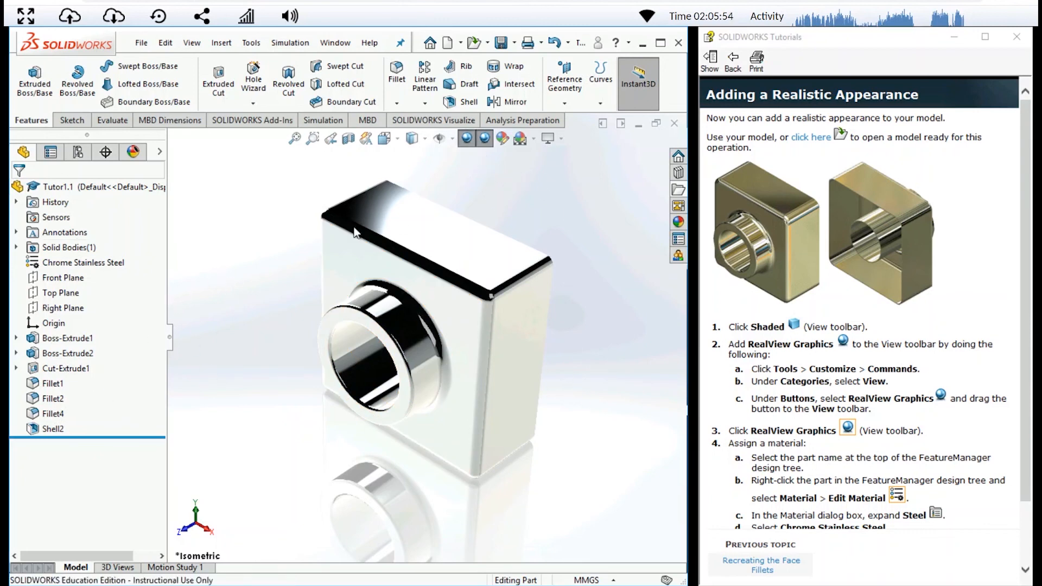
- Switch RealView Graphics off and set the model's display style to Shaded With Edges
{"action": "left_click", "coordinate": [467, 139]}
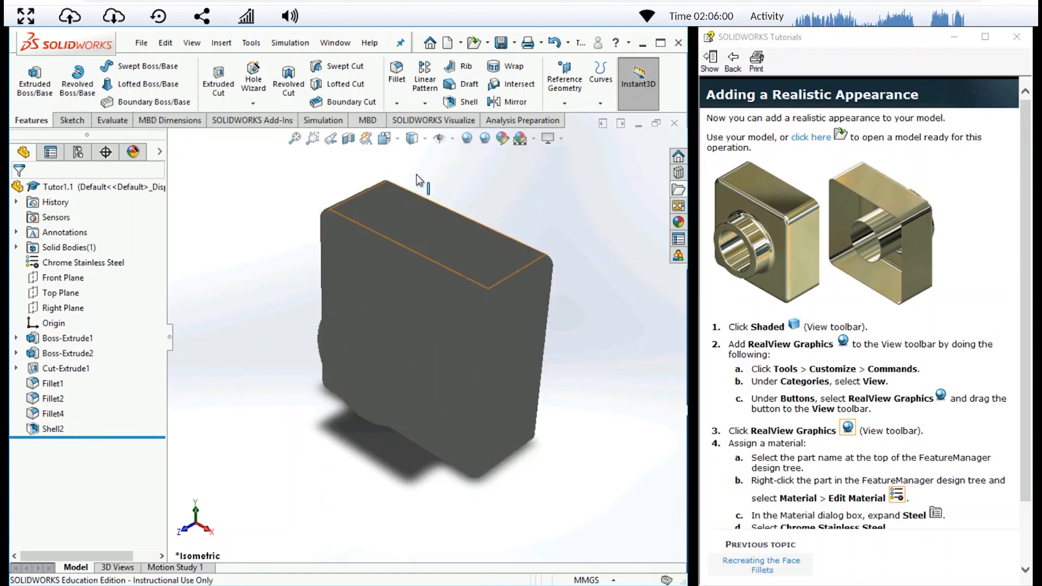
{"action": "left_click", "coordinate": [423, 140]}
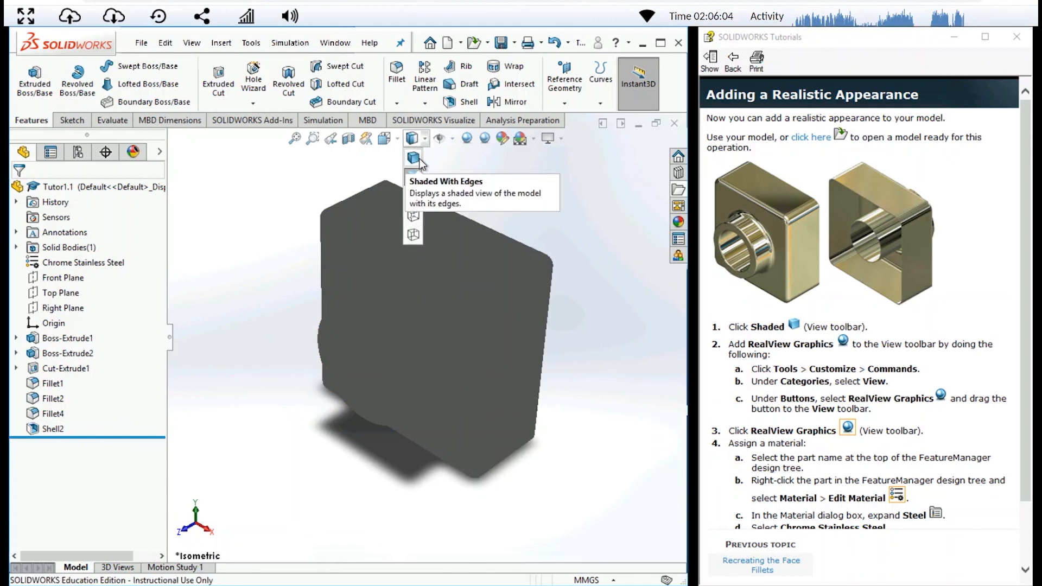
{"action": "left_click", "coordinate": [414, 158]}
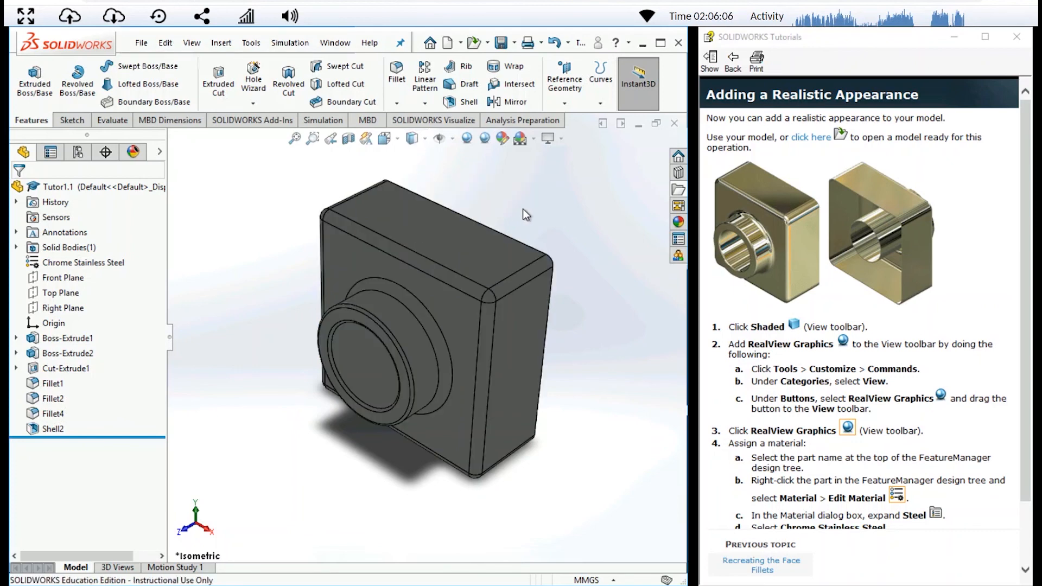